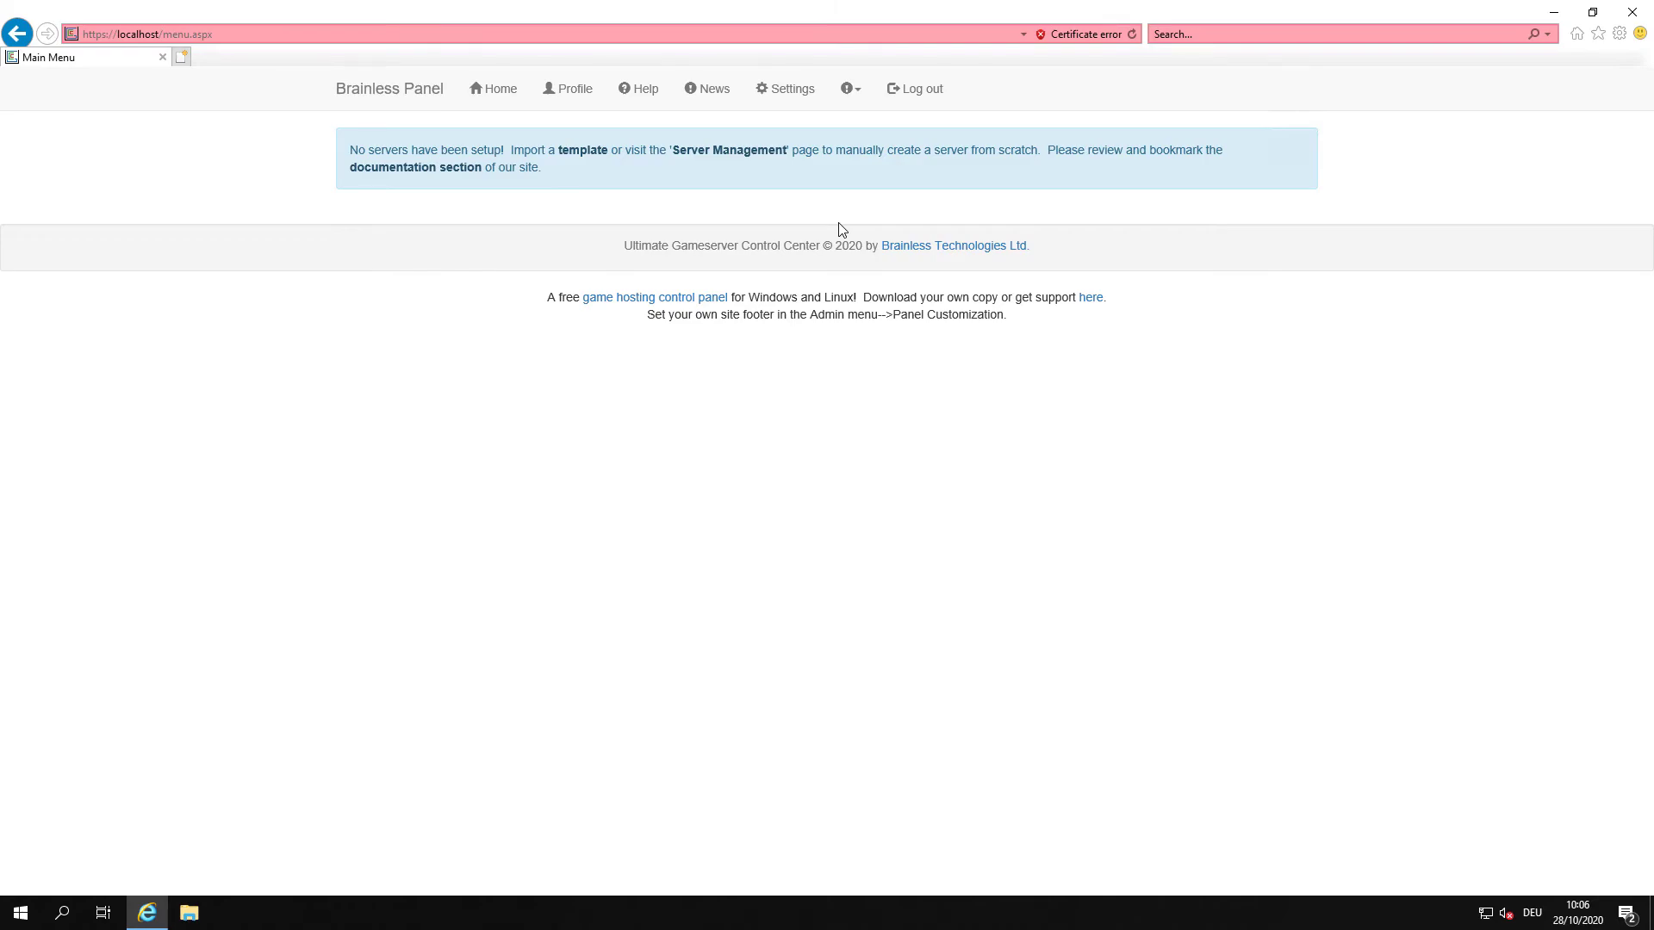
# - Open the auto installer template repository from the administrator settings
pyautogui.click(784, 97)
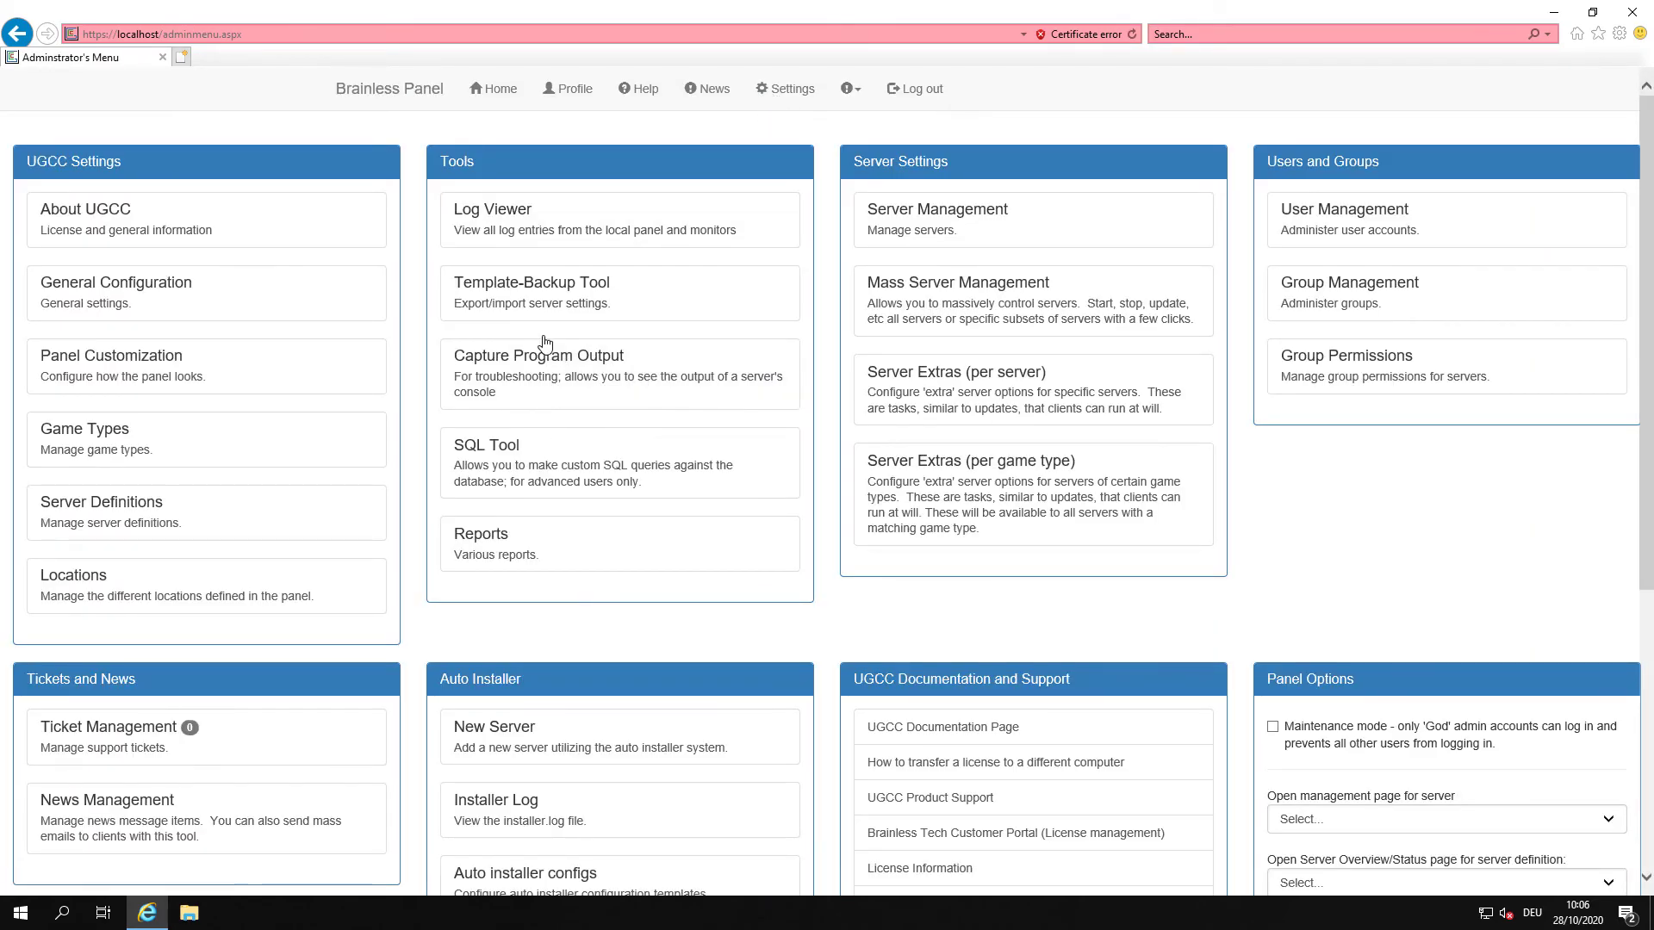
pyautogui.scroll(-5, 540, 337)
pyautogui.moveTo(426, 201); pyautogui.dragTo(622, 217)
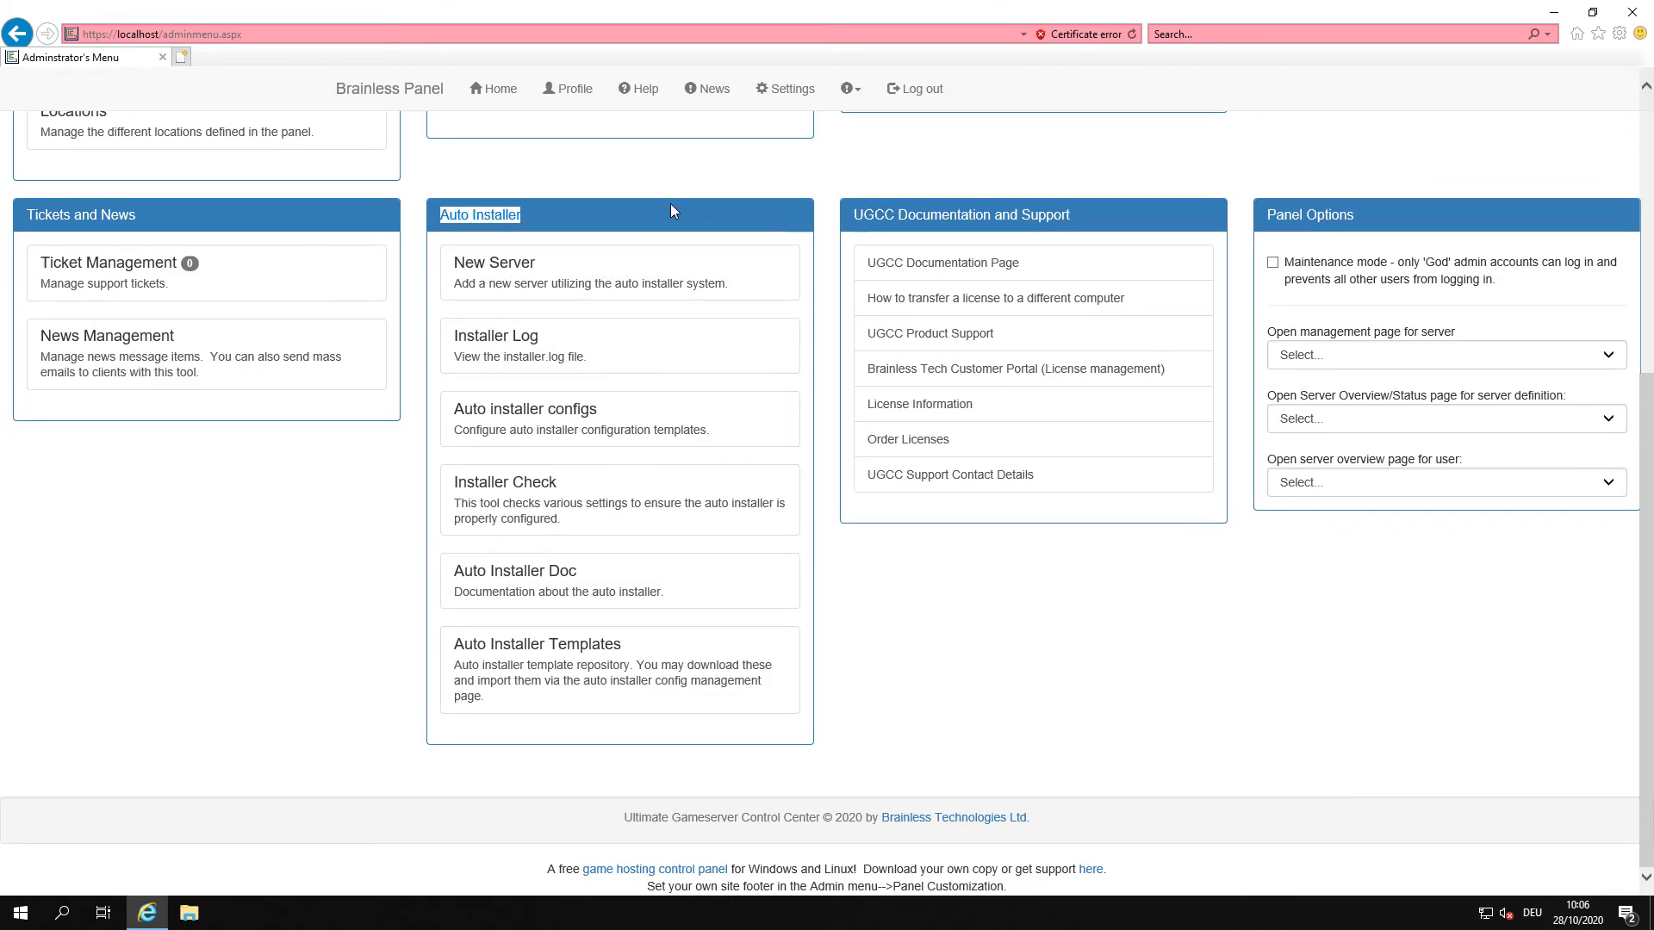
pyautogui.click(542, 655)
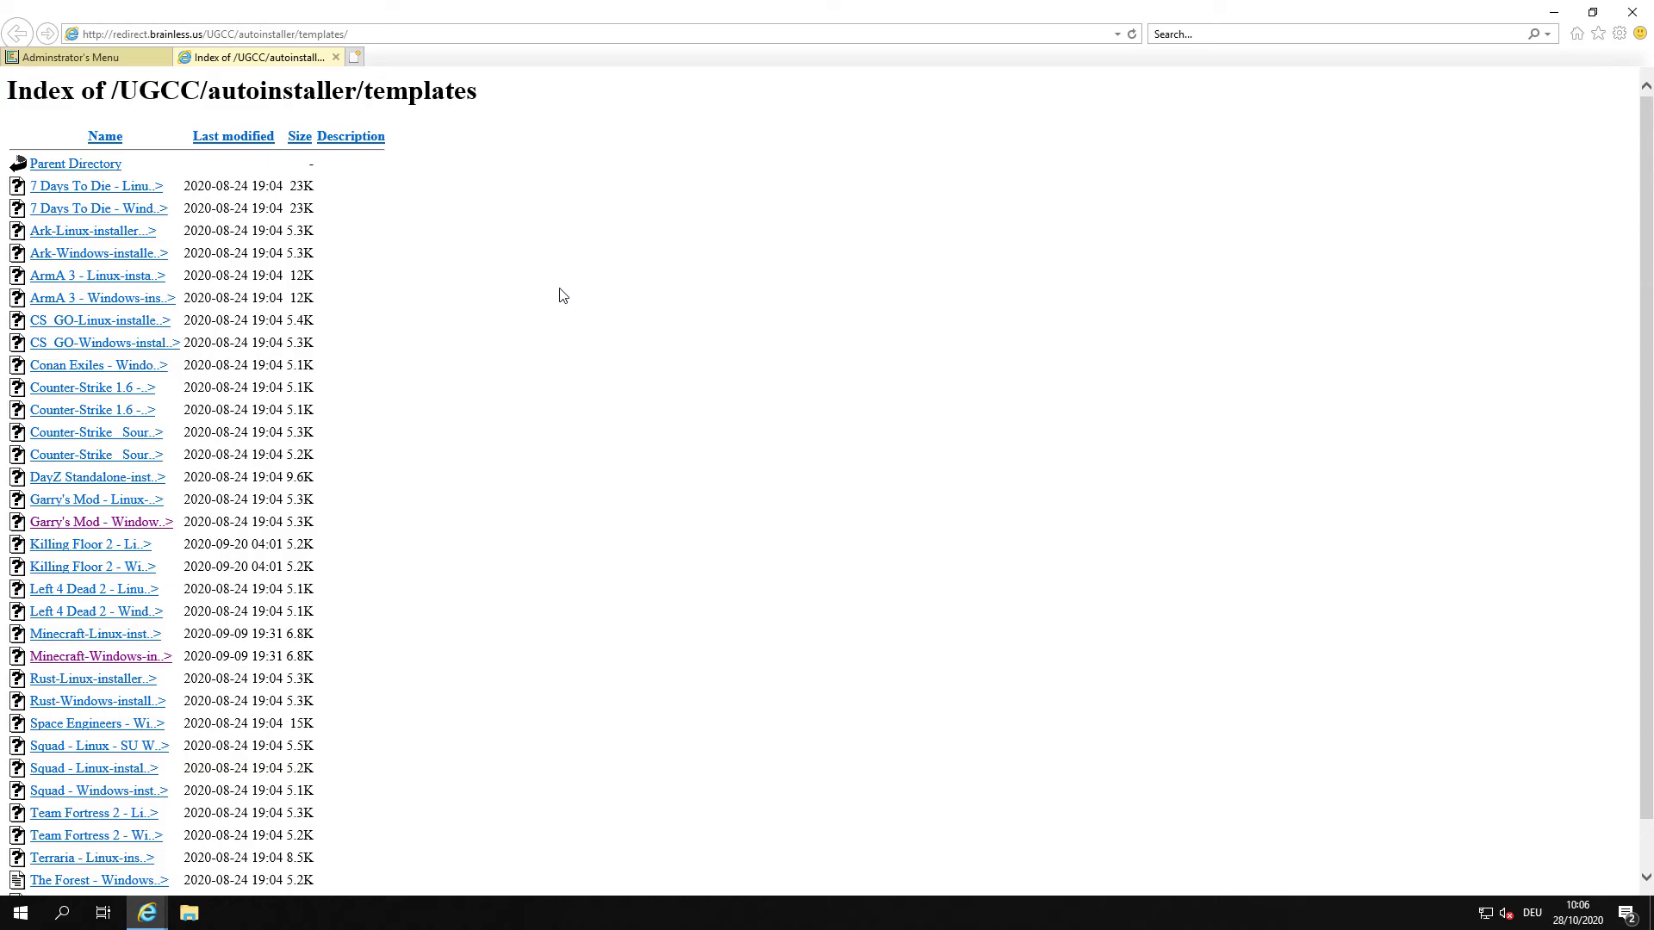
# - Download the Windows Minecraft installer template to the Desktop as Minecraft-Windows-installer.ugcc, with the file type All Files
pyautogui.moveTo(29, 663); pyautogui.dragTo(110, 653)
pyautogui.moveTo(318, 656); pyautogui.dragTo(48, 663)
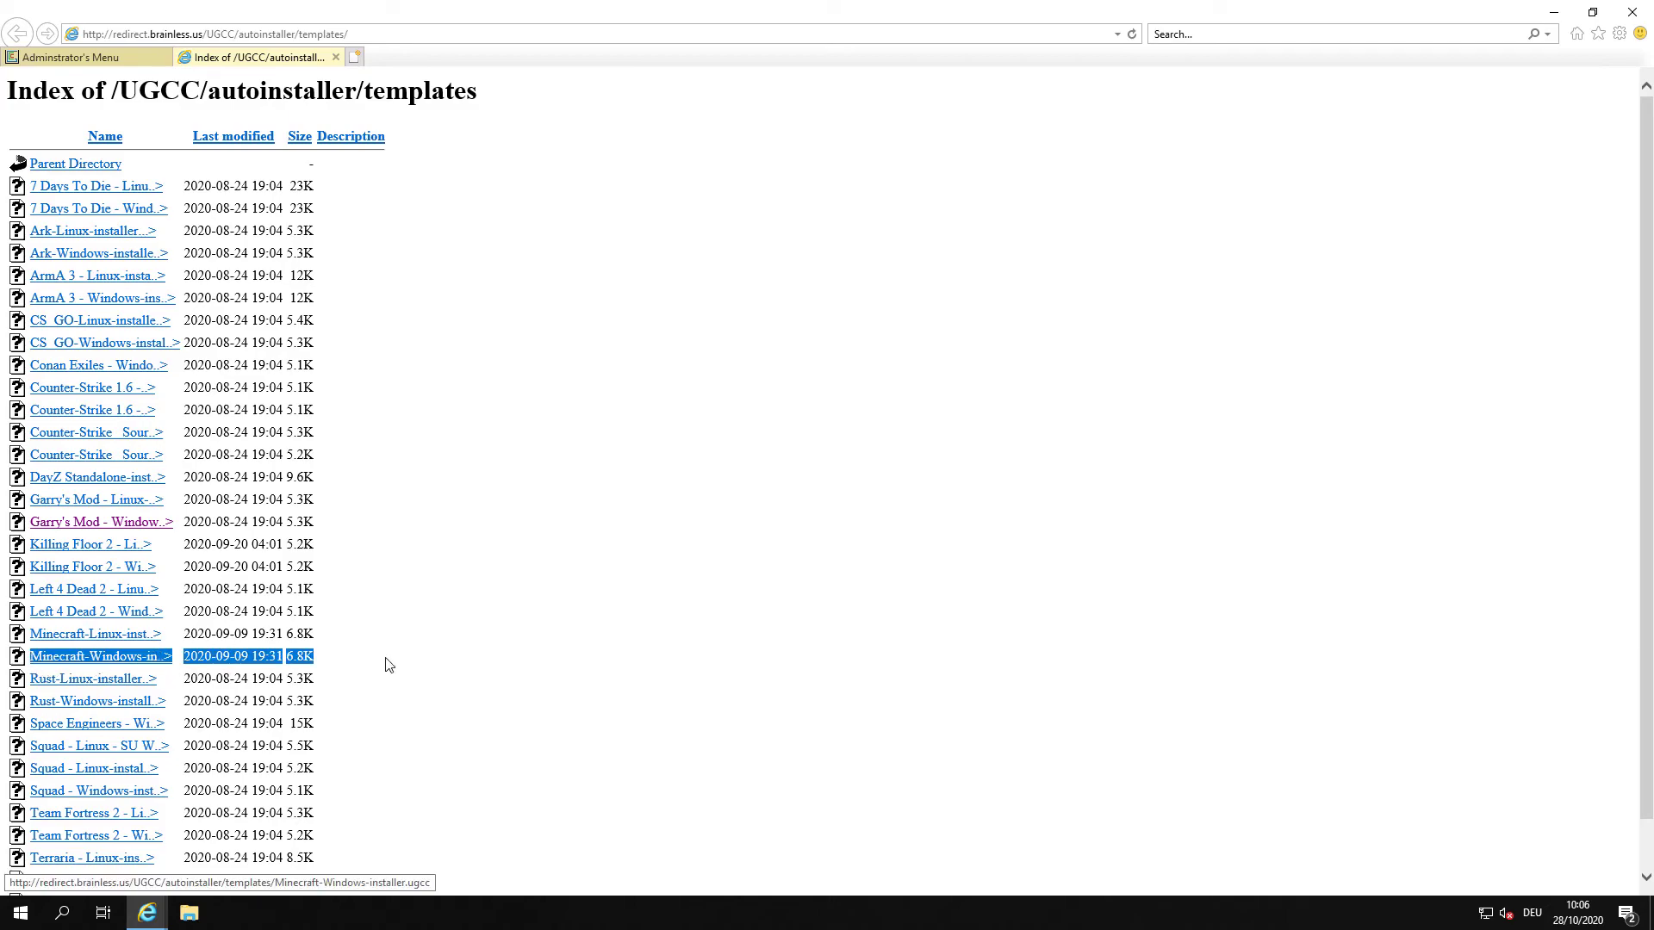
pyautogui.click(418, 663)
pyautogui.rightClick(108, 663)
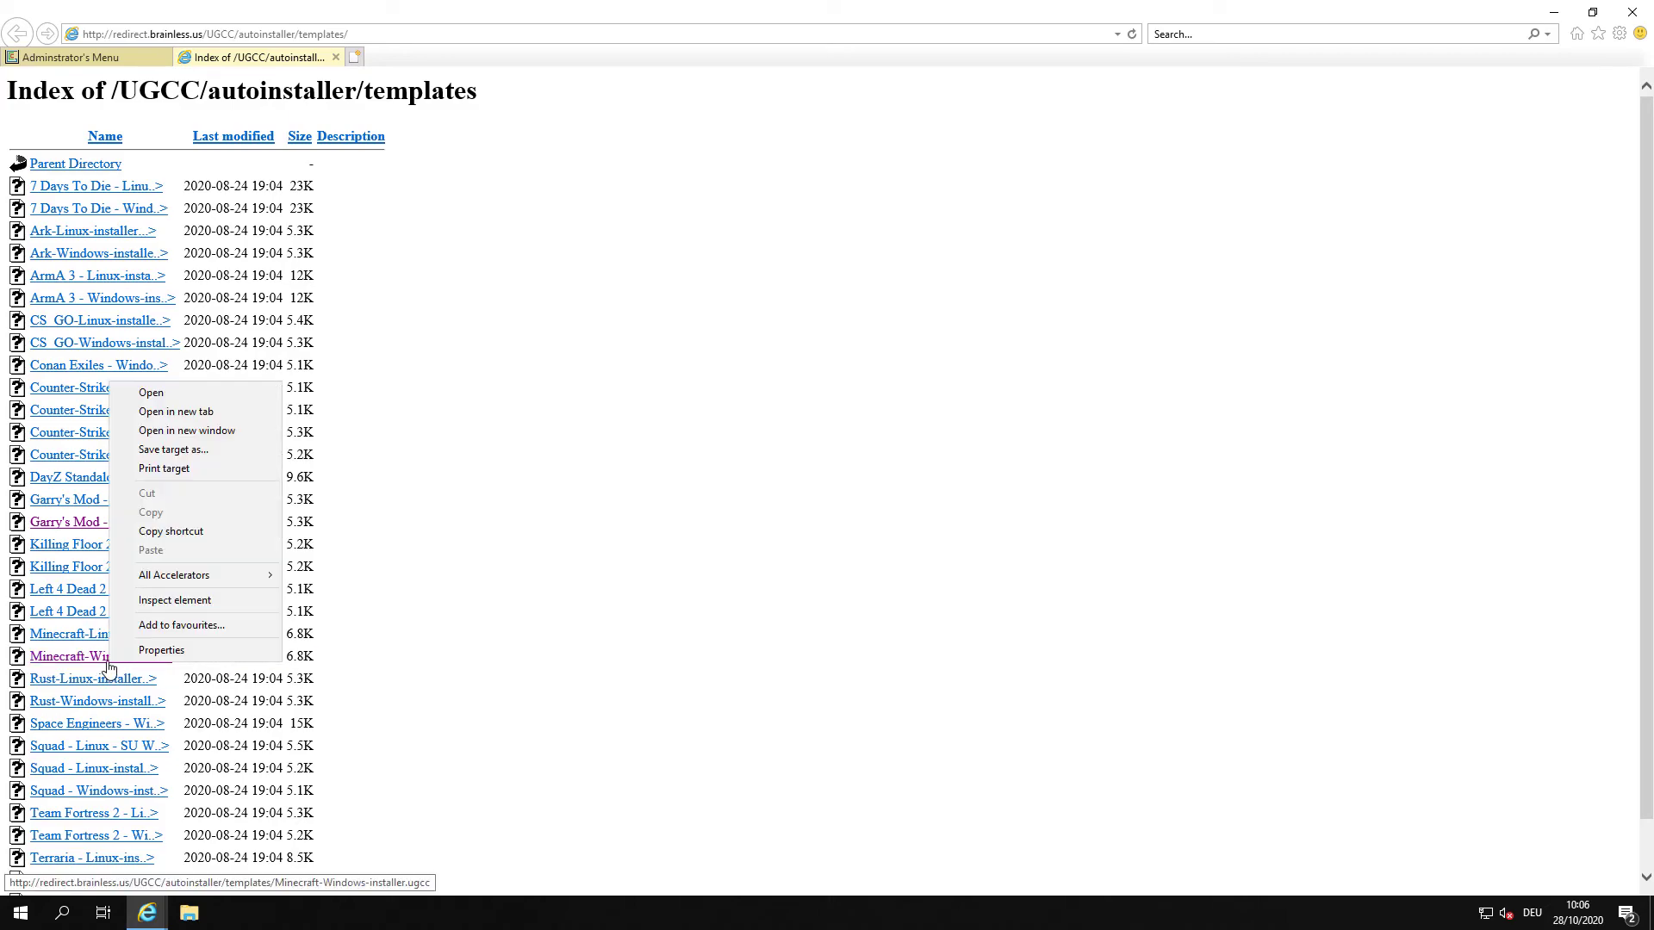
pyautogui.click(181, 451)
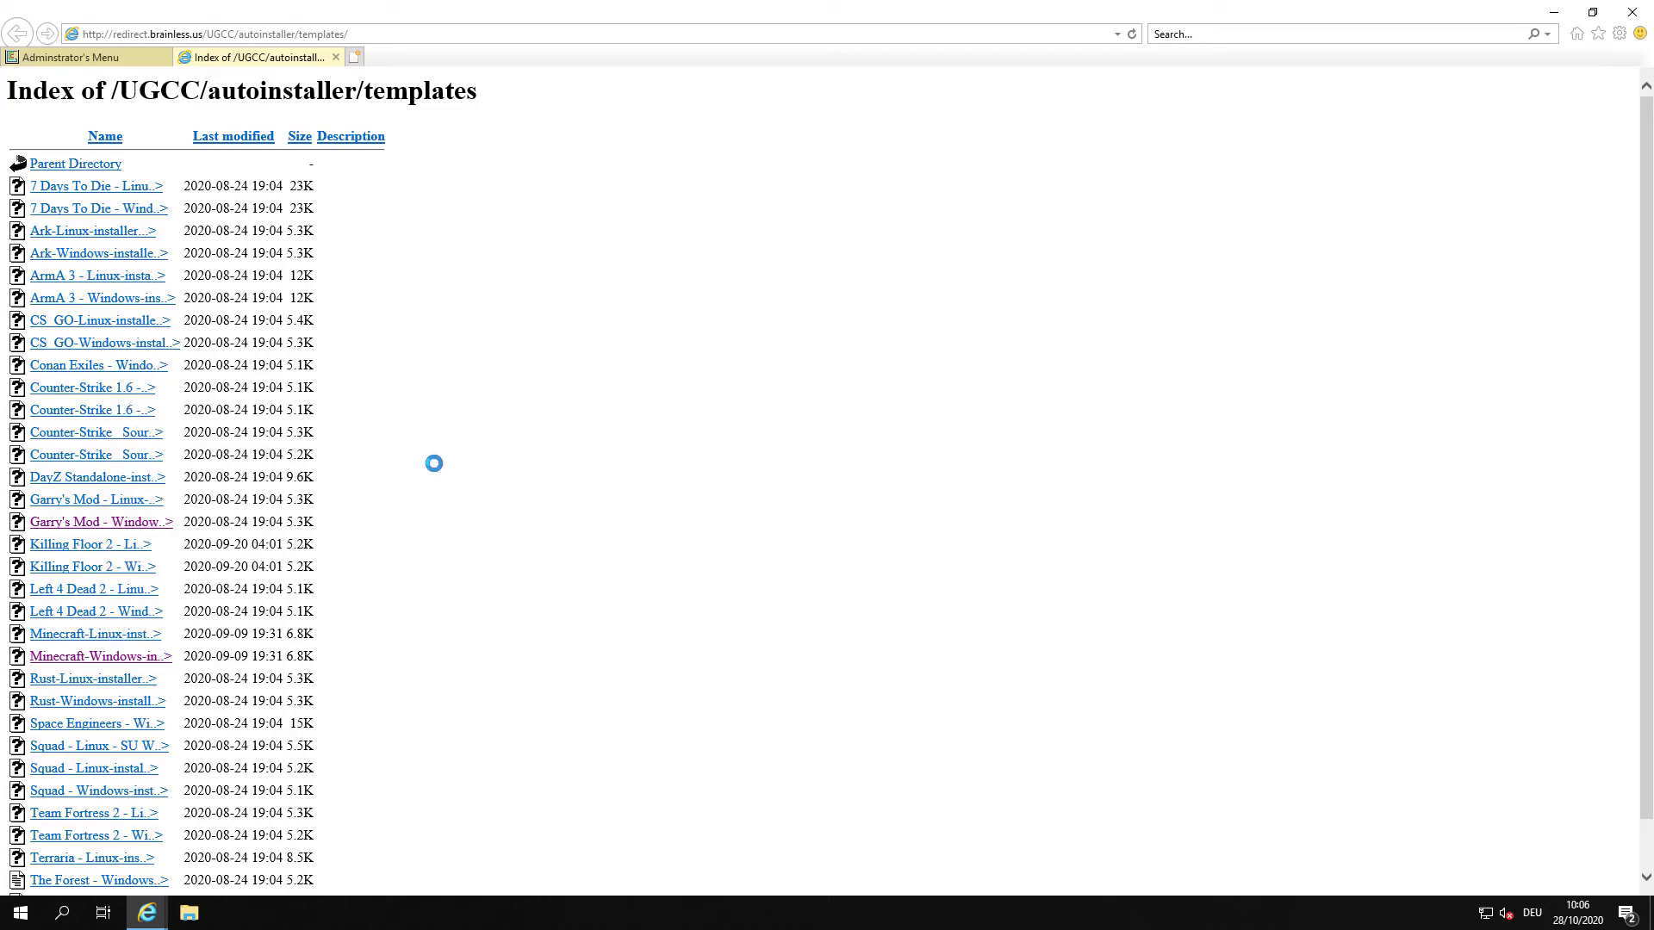
pyautogui.click(281, 398)
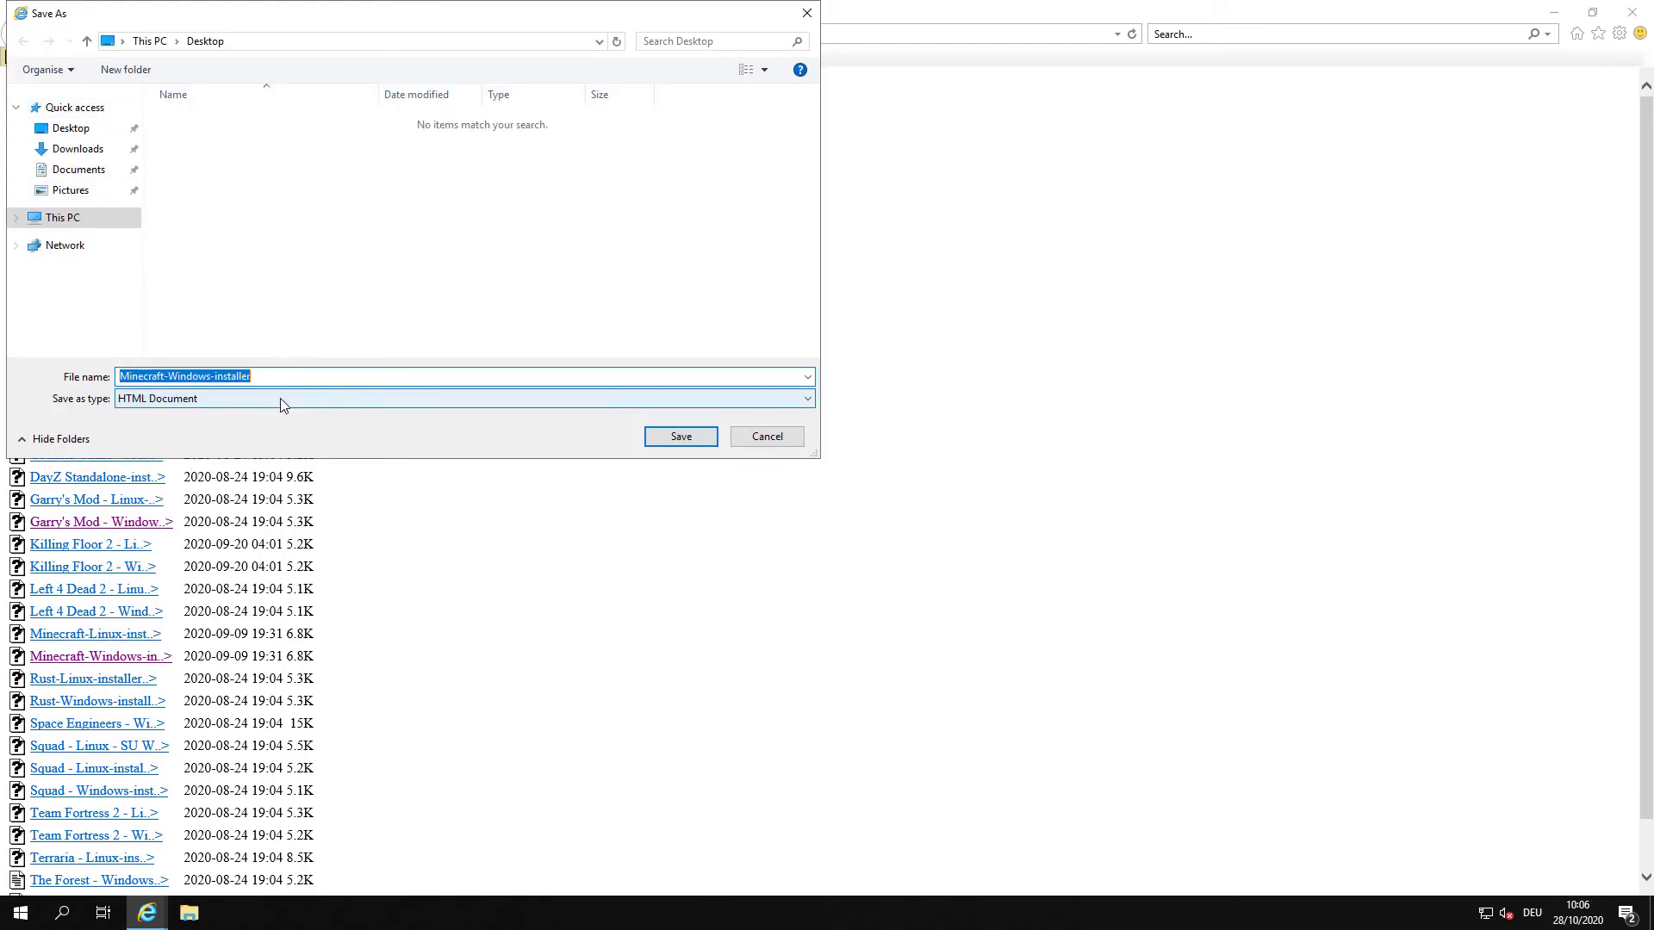
pyautogui.click(281, 424)
pyautogui.click(271, 376)
pyautogui.doubleClick(269, 377)
pyautogui.click(259, 376)
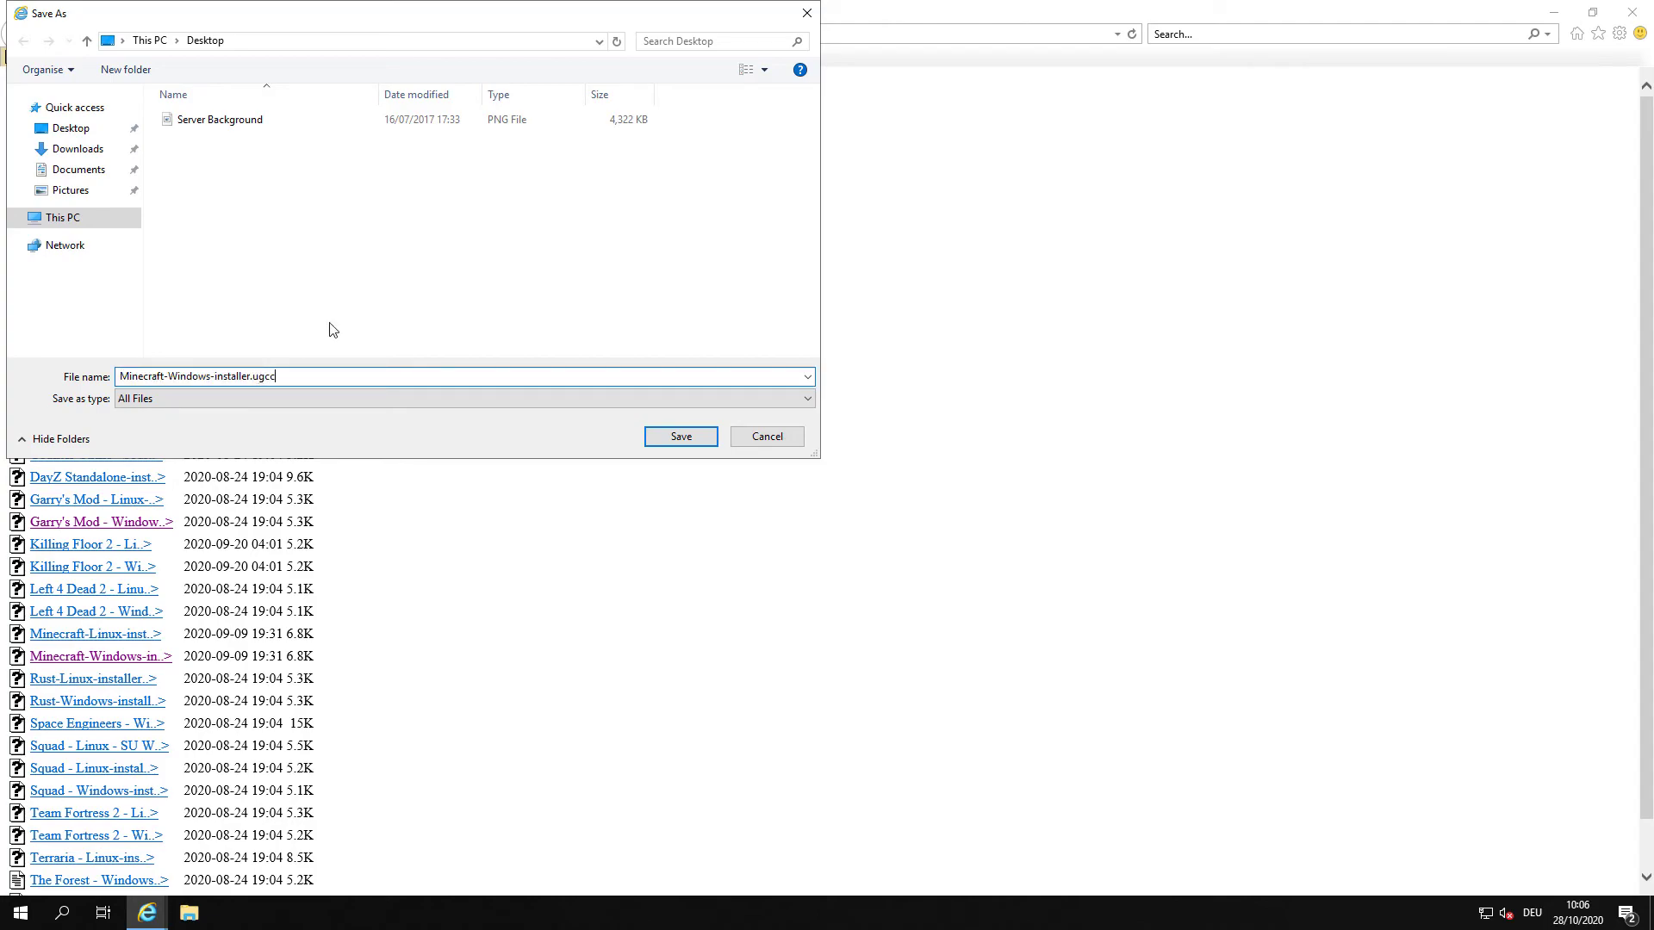
pyautogui.click(680, 438)
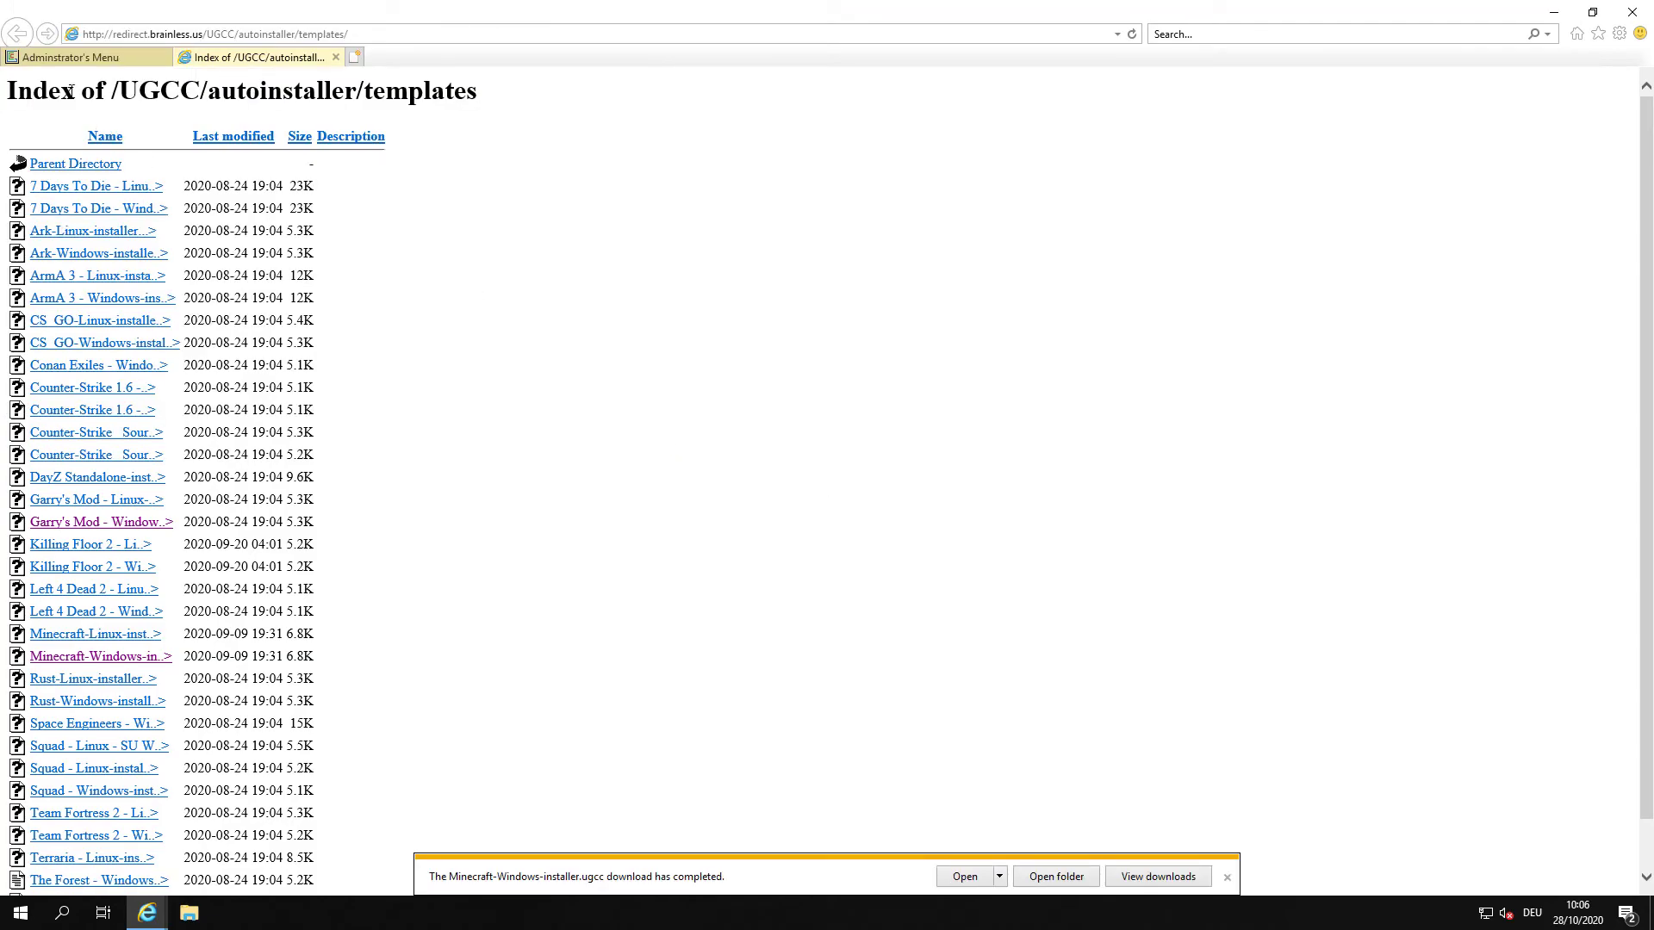
# - Import Minecraft-Windows-installer.ugcc from the Desktop into the panel's auto installer configs
pyautogui.click(69, 57)
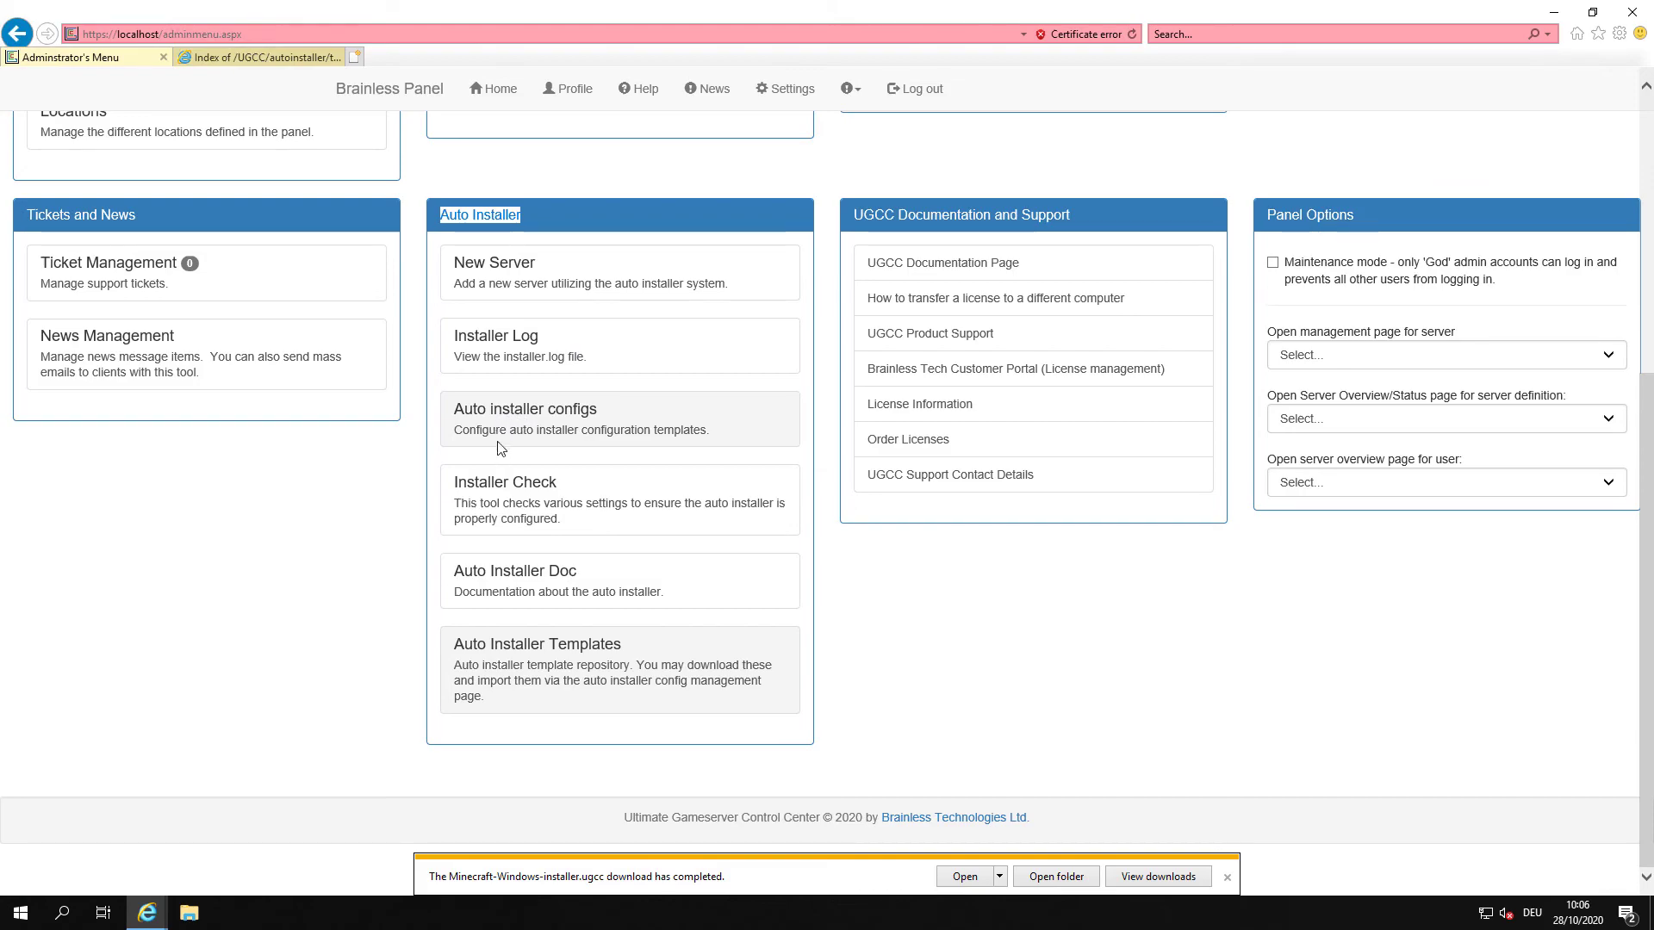
pyautogui.click(490, 415)
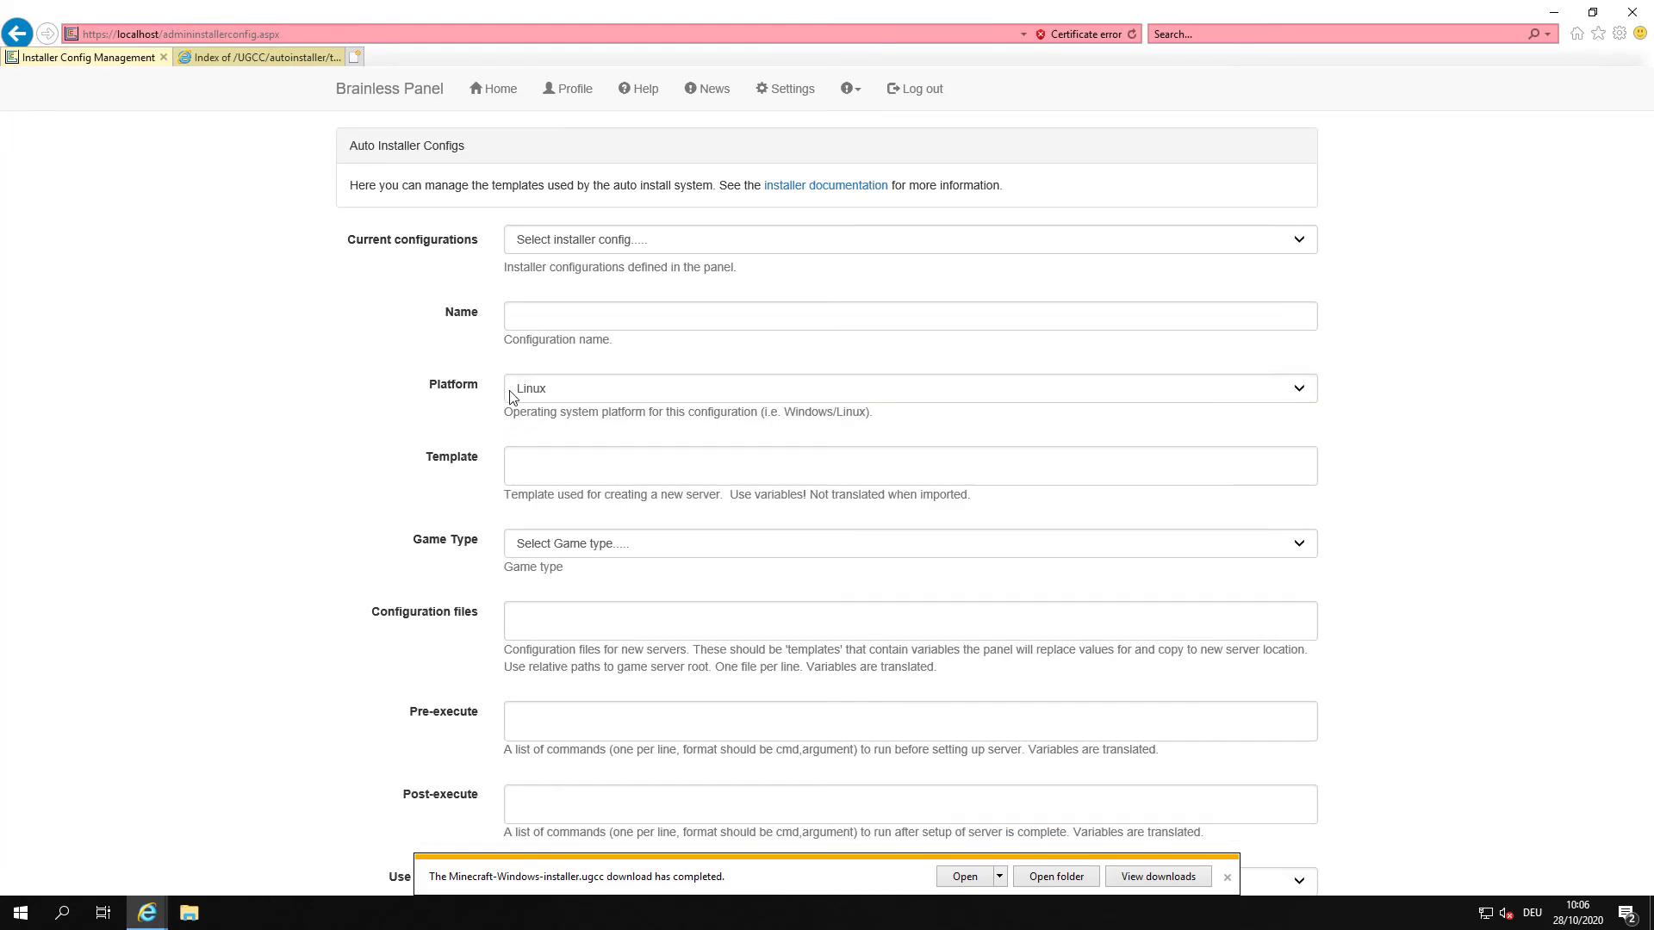
pyautogui.click(1226, 877)
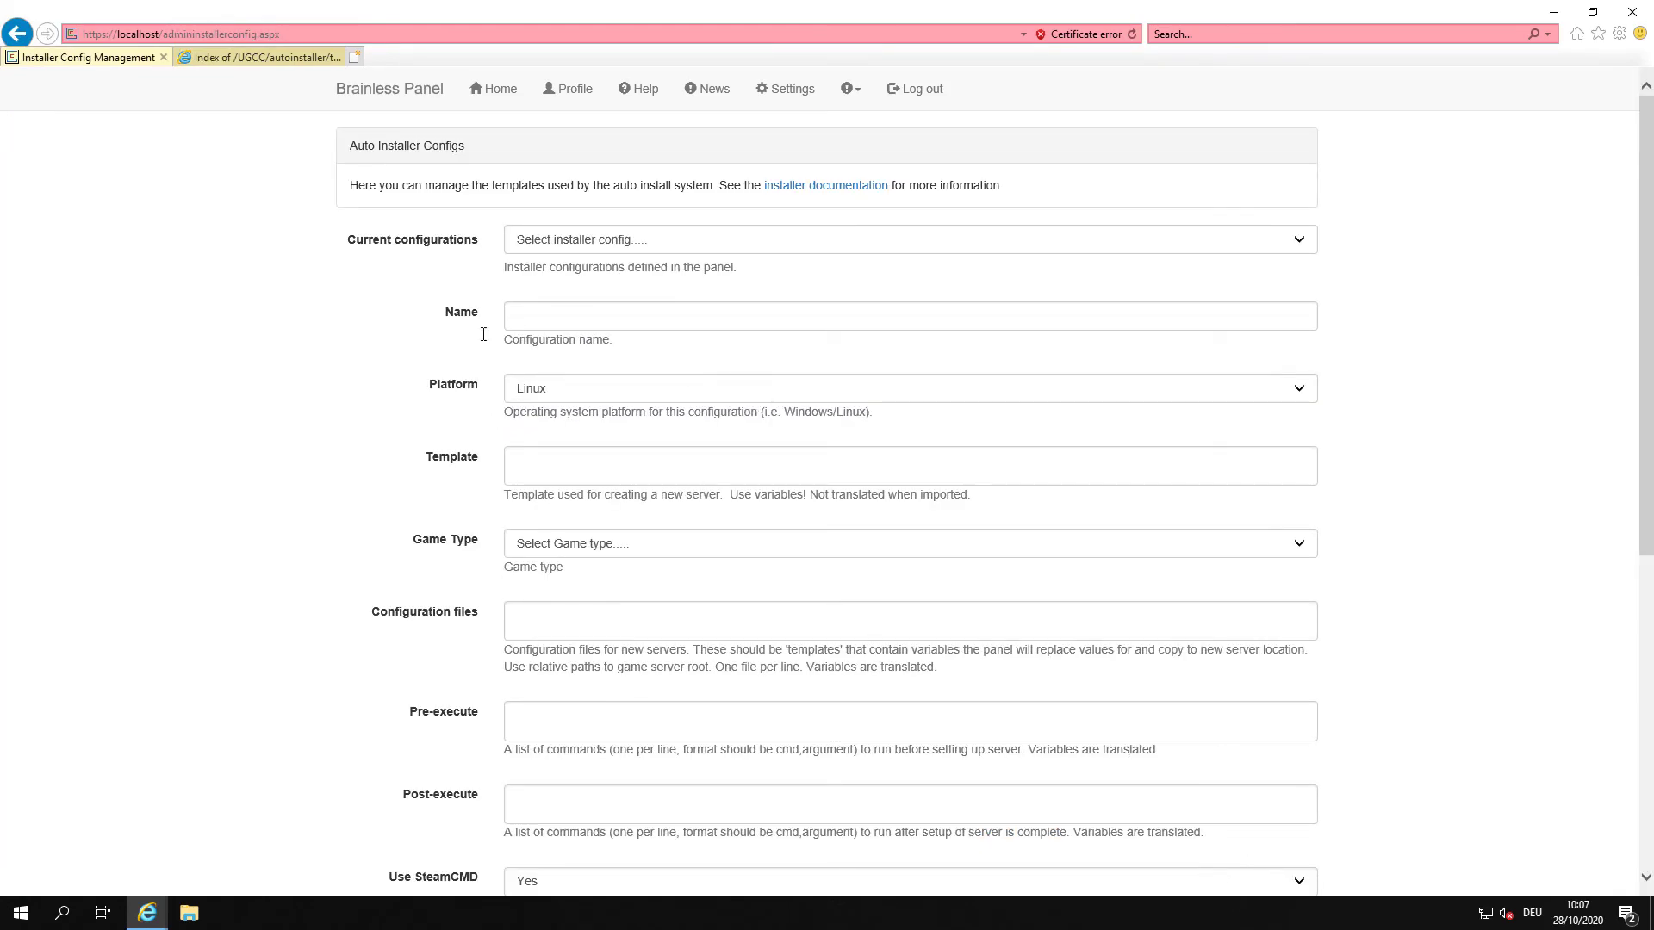
pyautogui.scroll(-6, 432, 312)
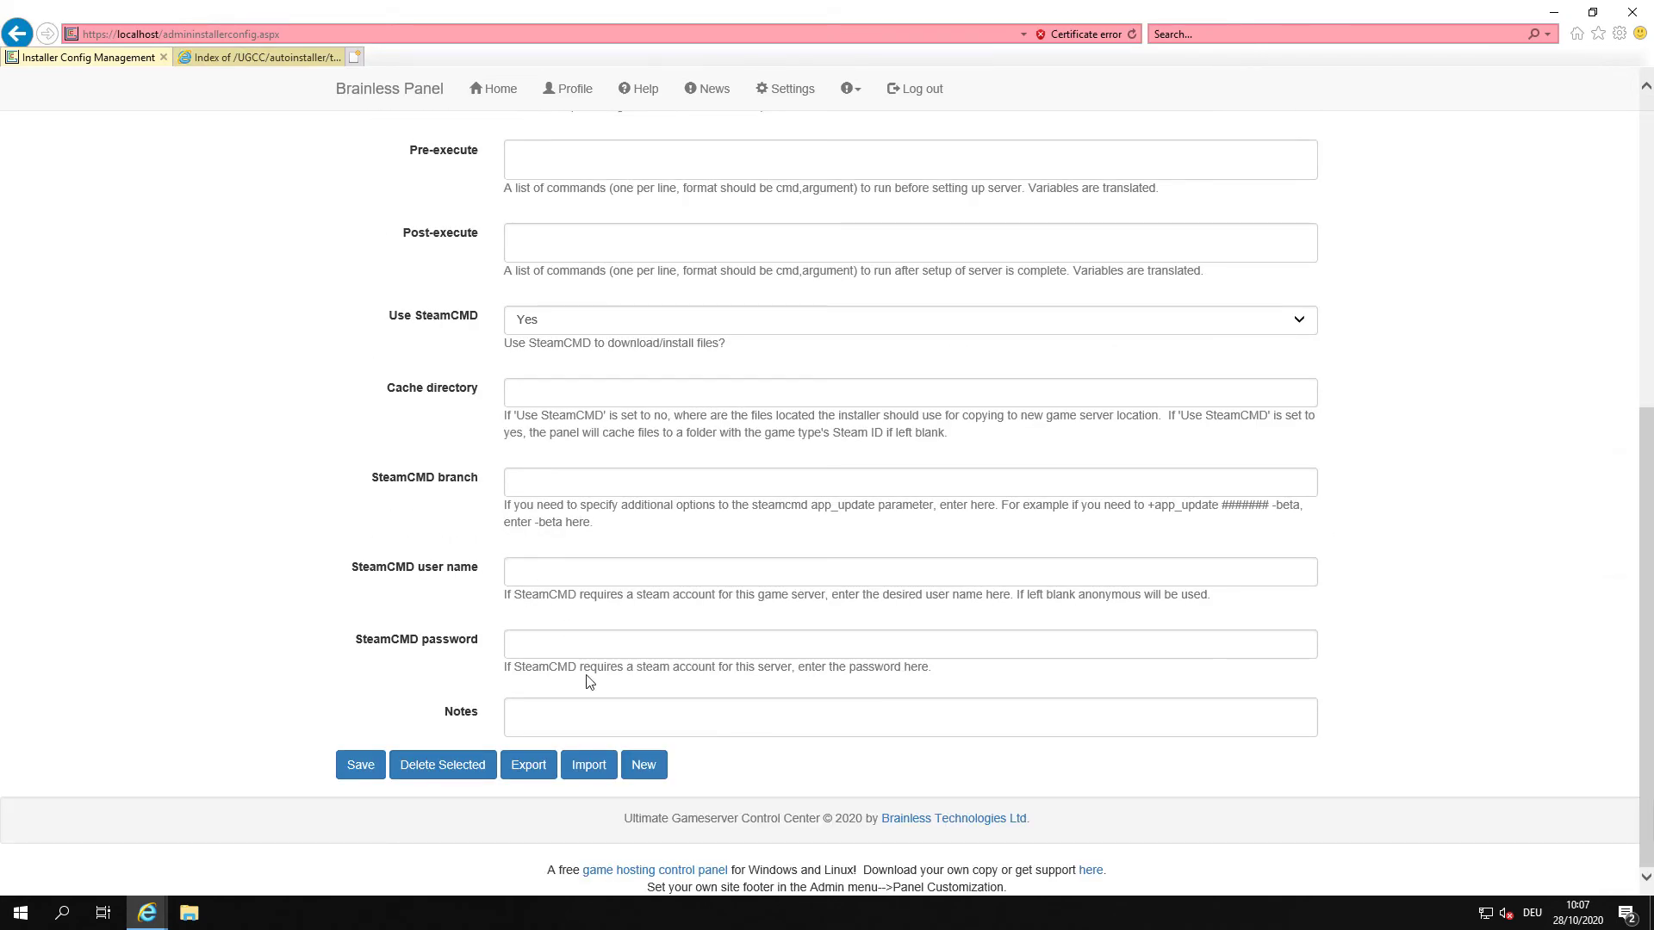
pyautogui.click(589, 767)
pyautogui.click(964, 207)
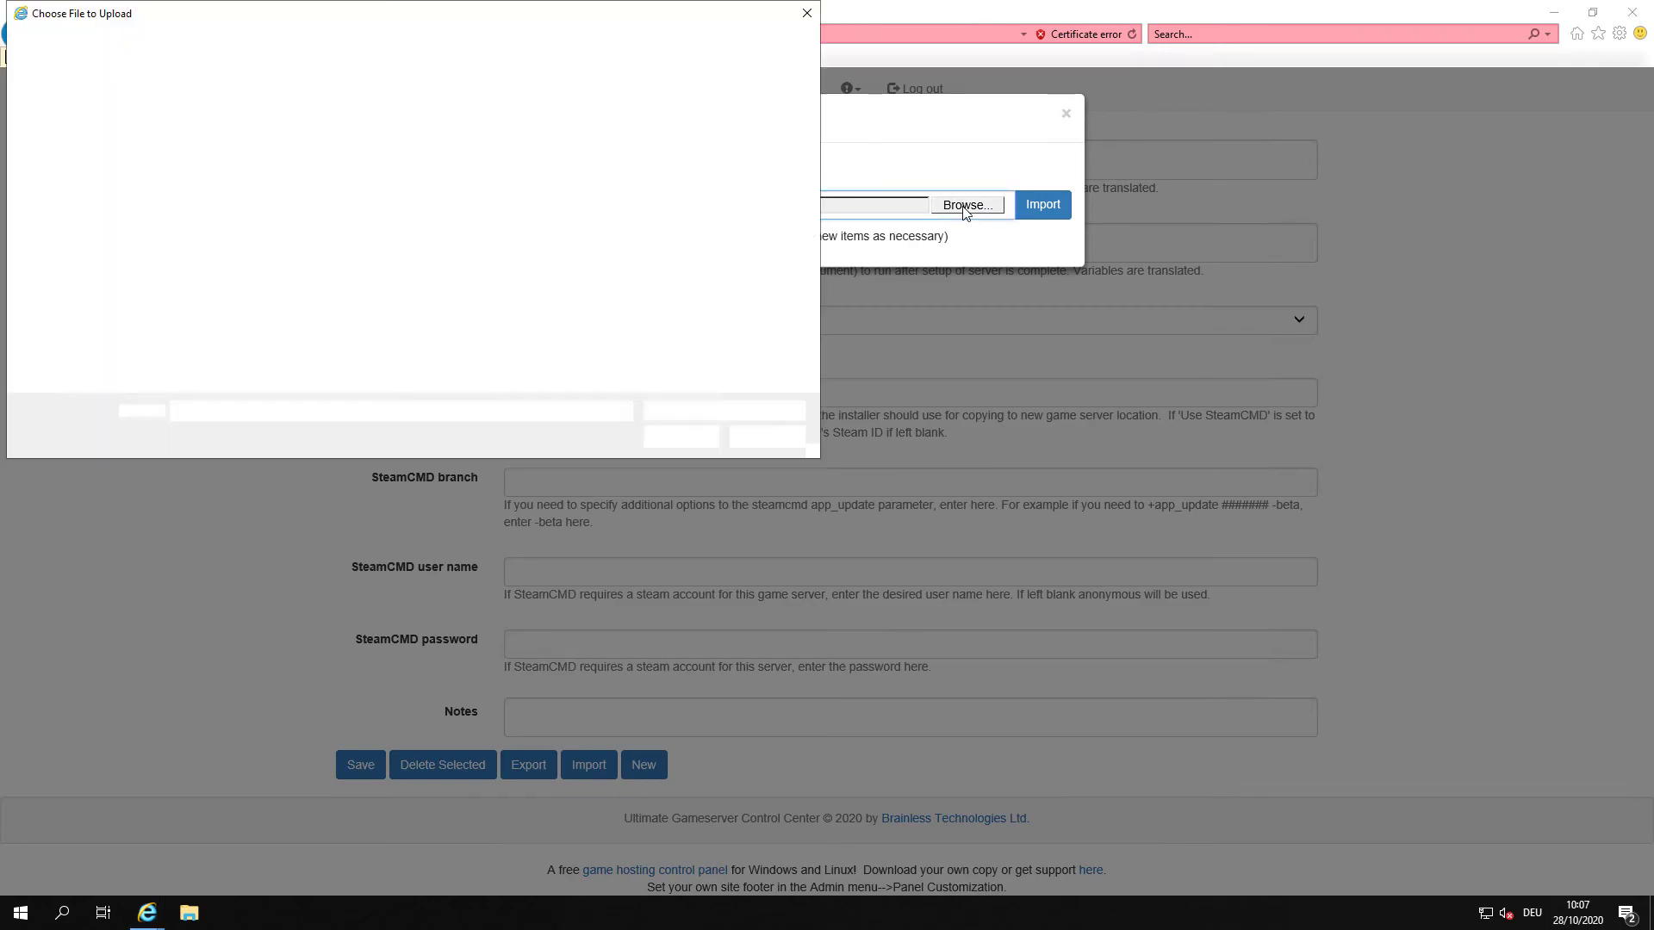
pyautogui.doubleClick(276, 120)
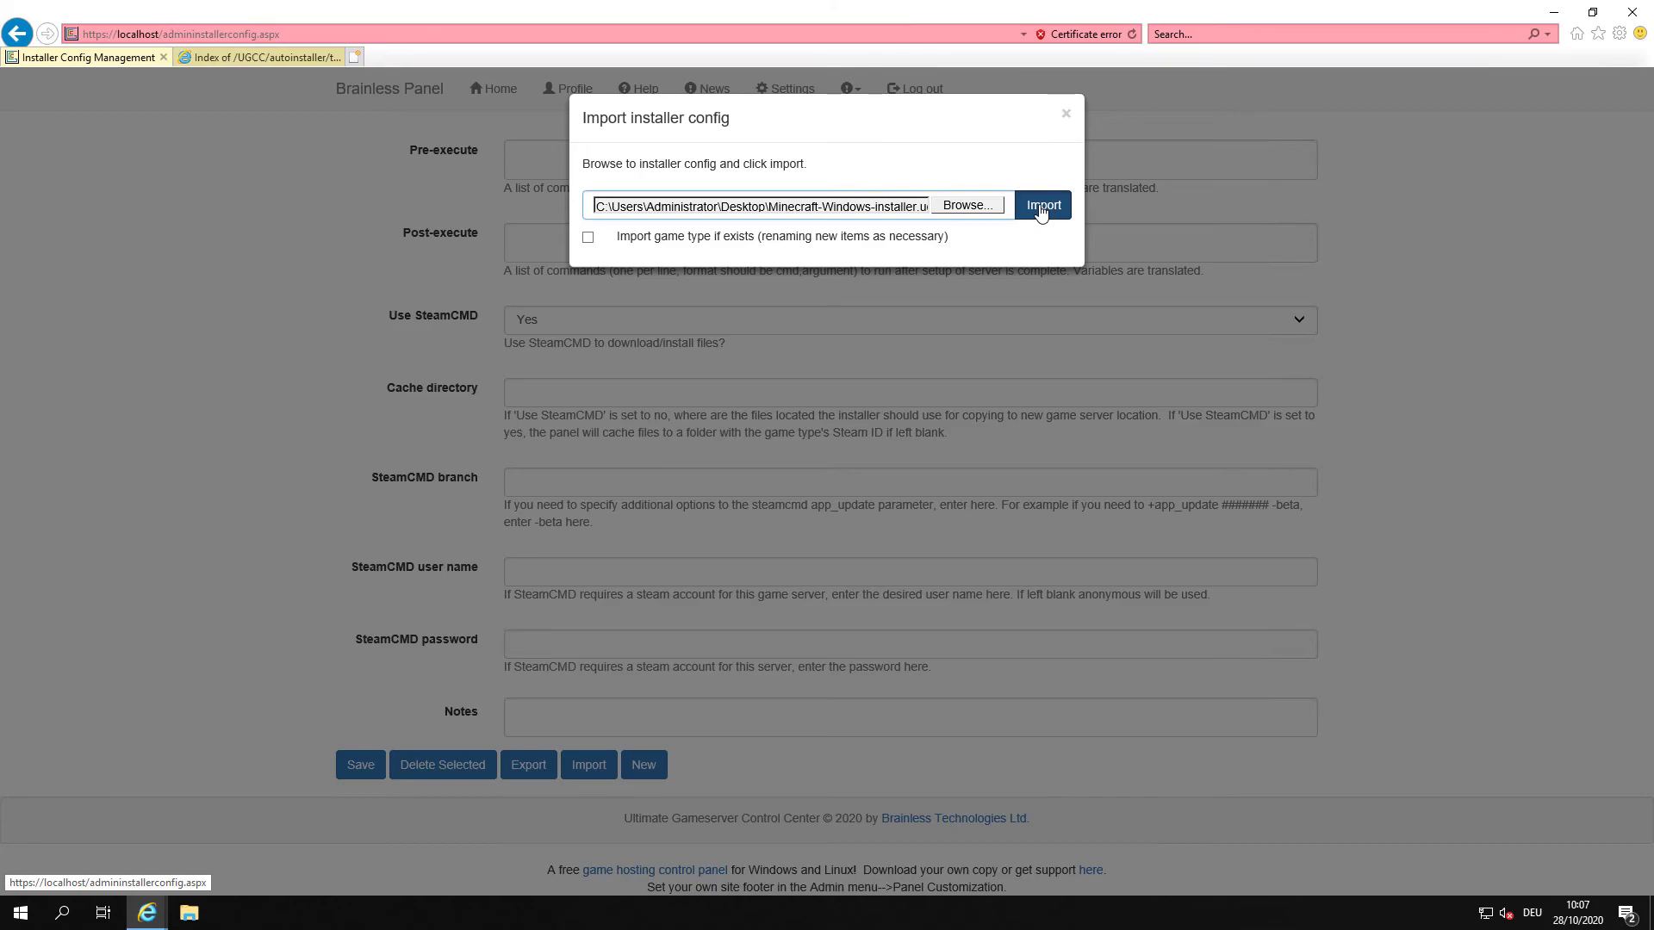
pyautogui.click(1040, 212)
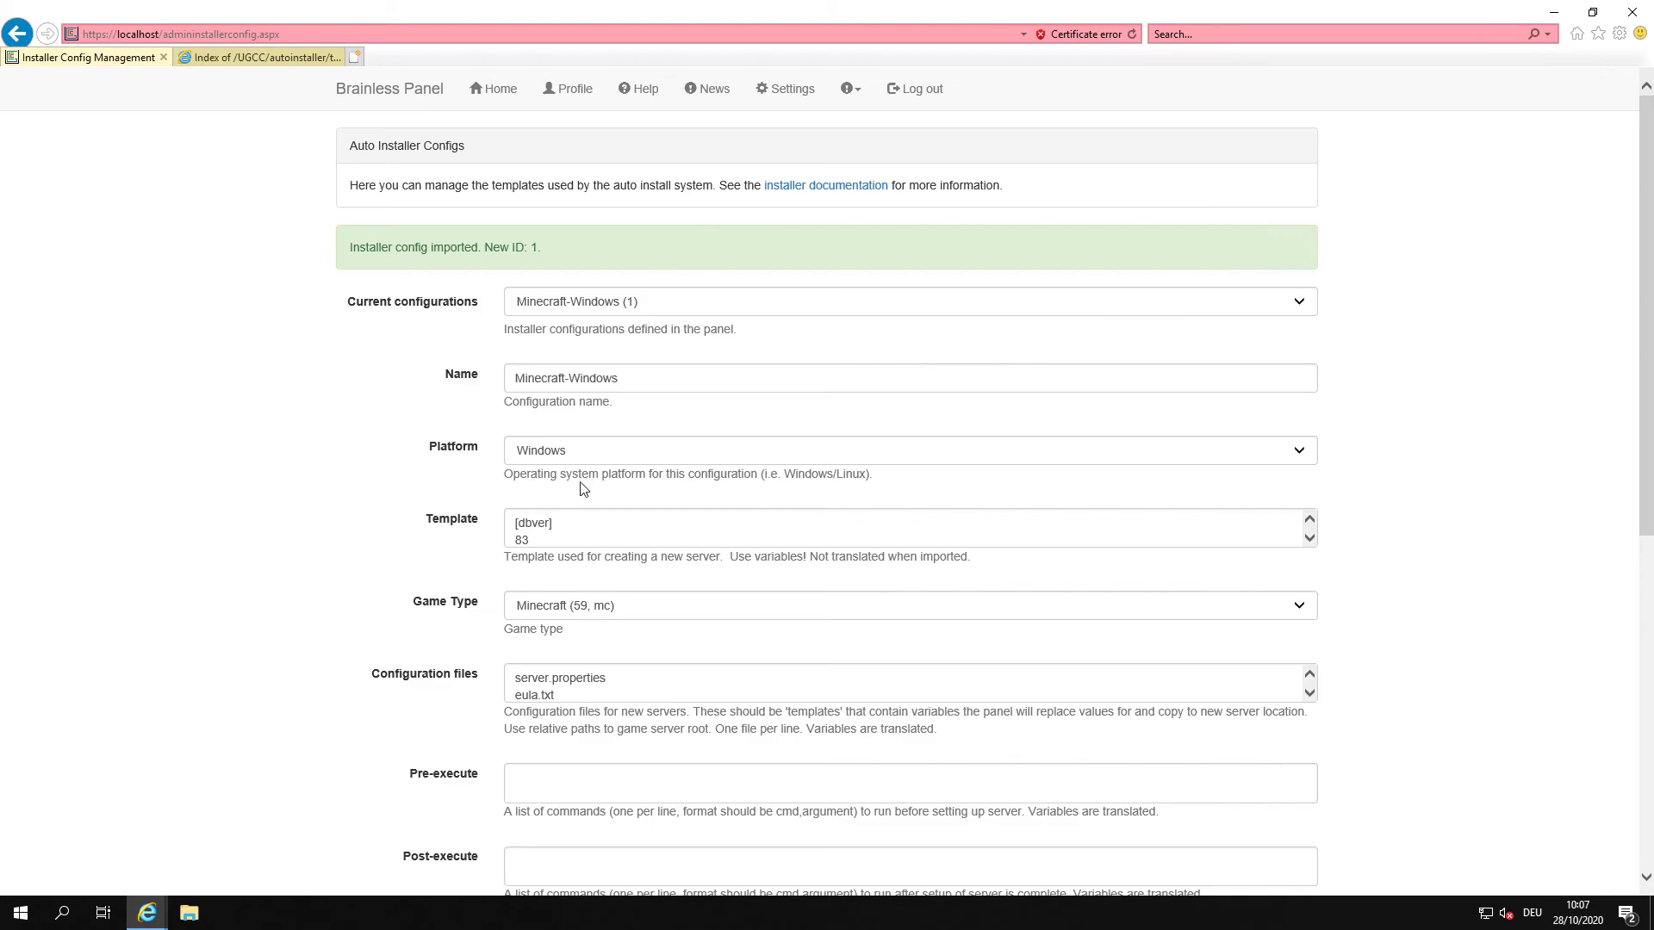
pyautogui.scroll(-4, 459, 387)
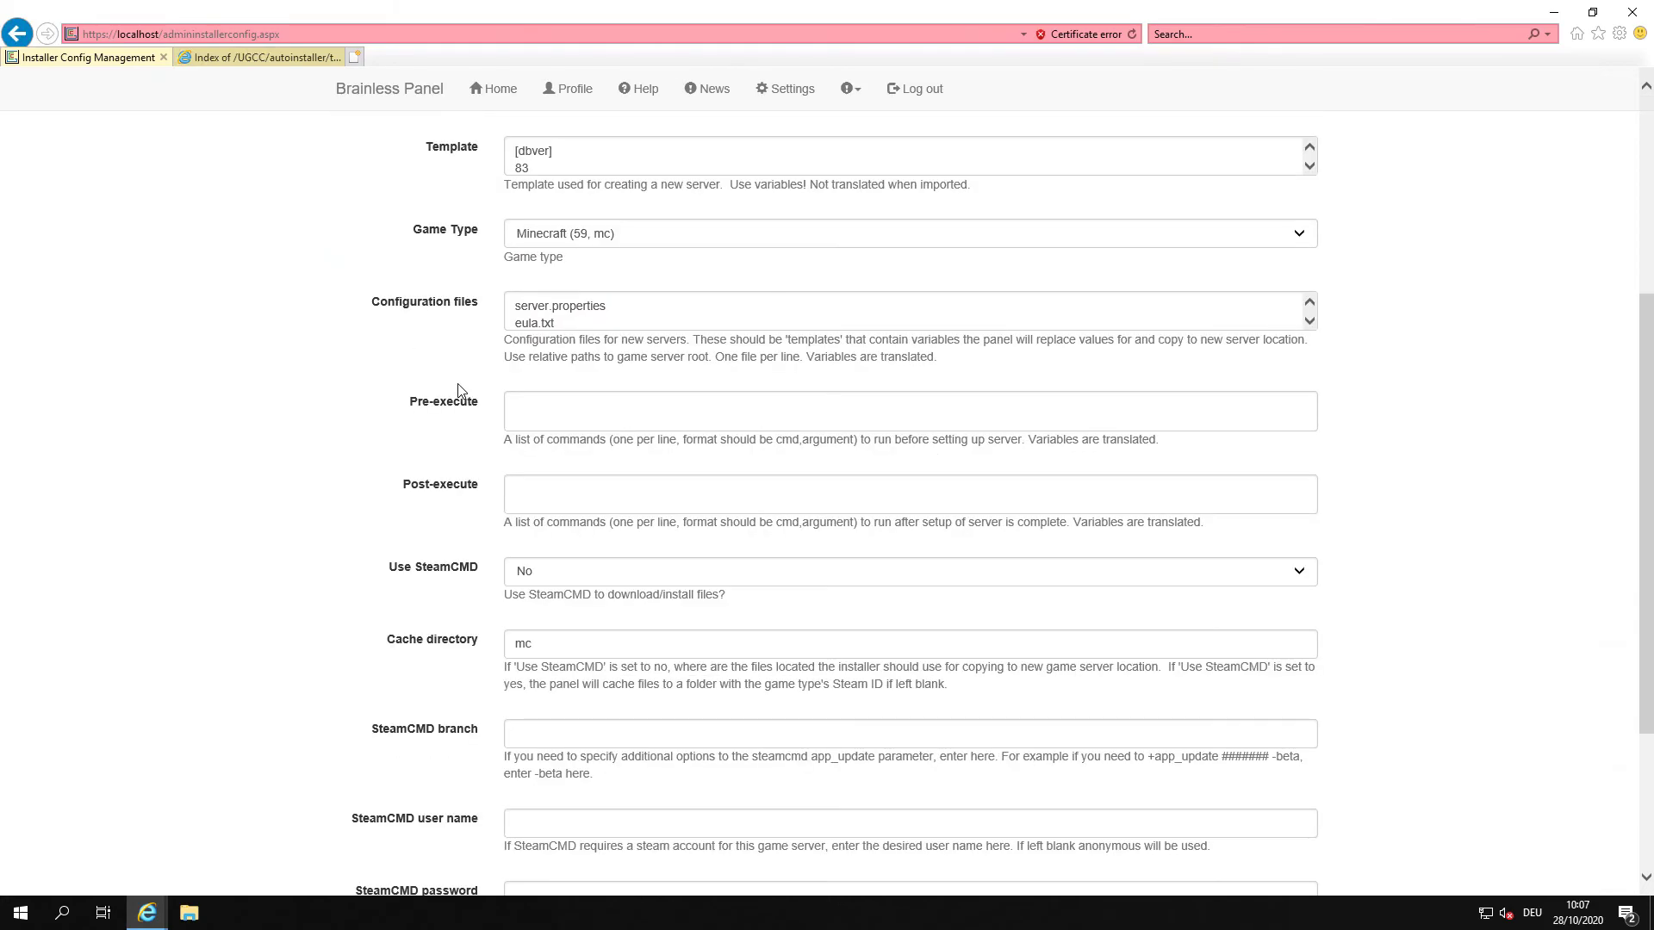
pyautogui.scroll(-3, 459, 390)
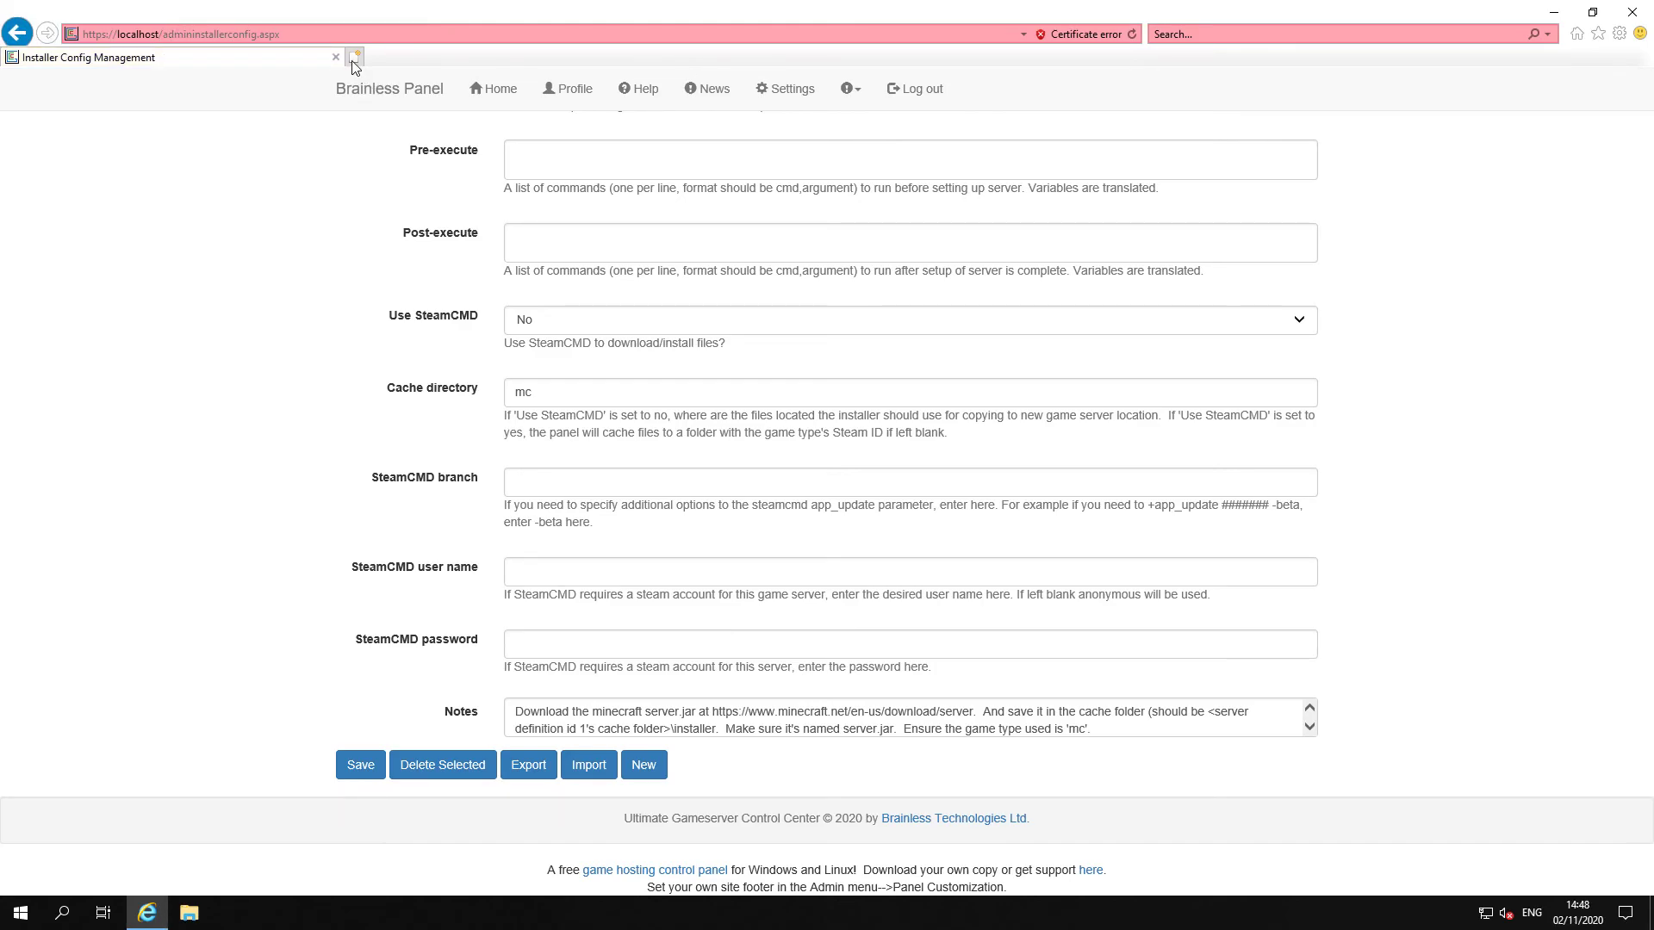
pyautogui.click(354, 58)
pyautogui.write('https://www.minecraft.net/en-us/download/server')
pyautogui.press('Return')
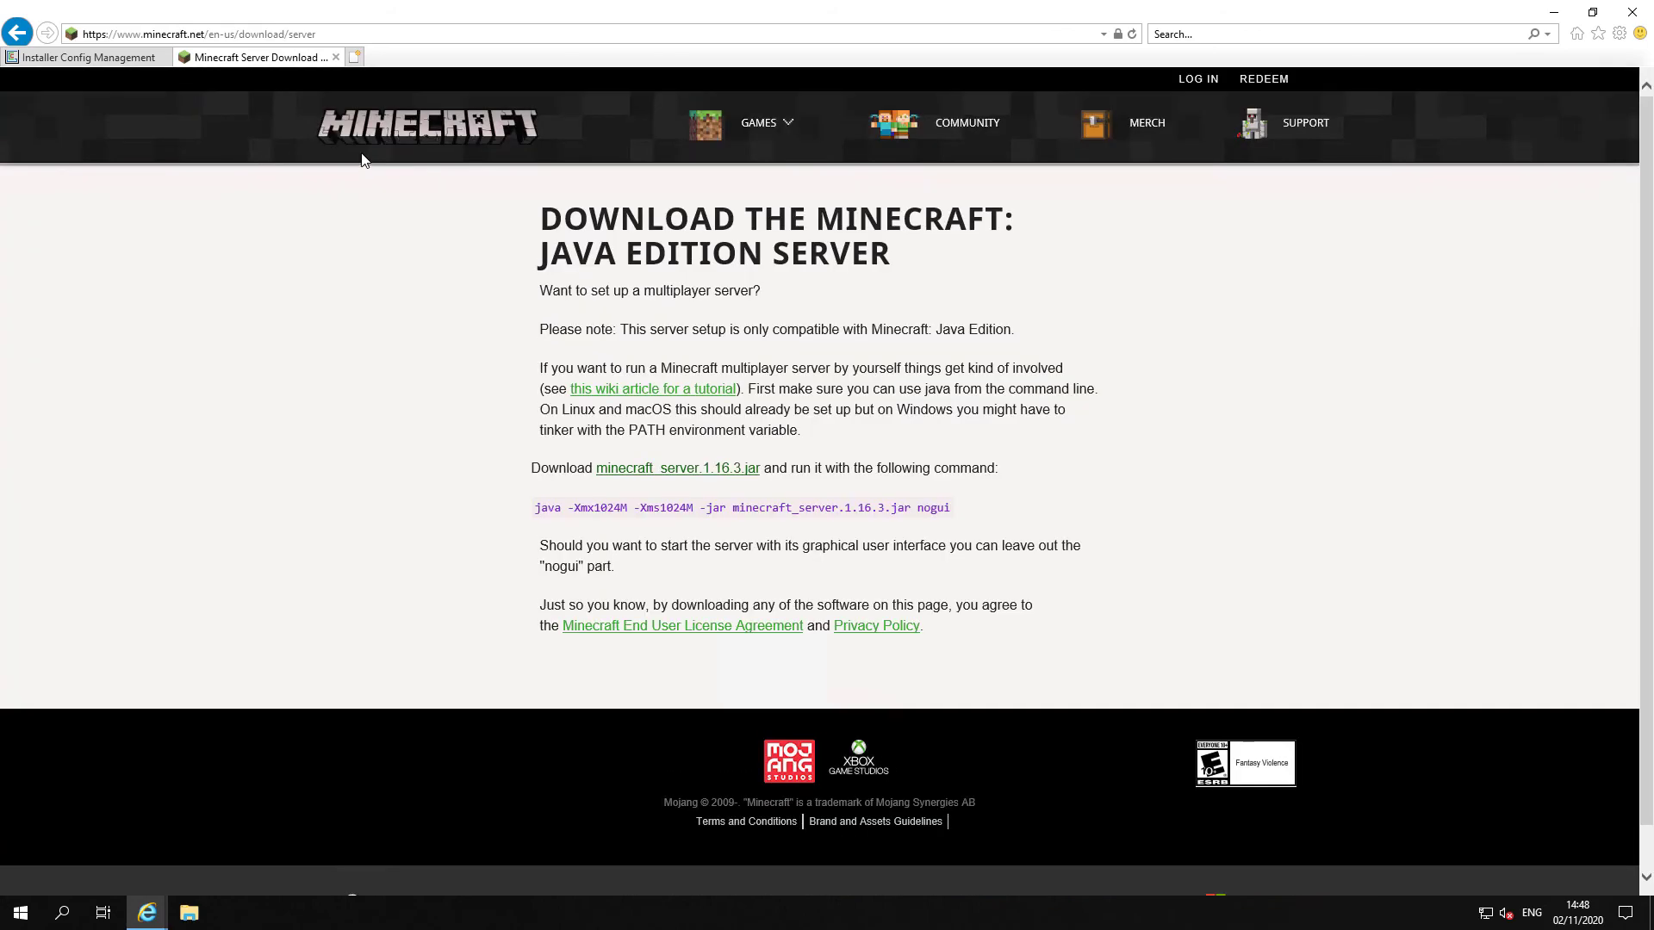
# - Start saving the minecraft_server.1.16.3.jar download and create a folder named mc for it in the installer cache folder
pyautogui.rightClick(667, 472)
pyautogui.click(724, 574)
pyautogui.rightClick(332, 199)
pyautogui.click(377, 41)
pyautogui.moveTo(207, 41); pyautogui.dragTo(130, 38)
pyautogui.click(343, 185)
pyautogui.rightClick(354, 176)
pyautogui.moveTo(388, 358)
pyautogui.click(570, 359)
pyautogui.write('mc')
pyautogui.press('Return')
pyautogui.press('Return')
# - Save the Minecraft server download as server.jar in the mc folder
pyautogui.click(298, 400)
pyautogui.click(240, 429)
pyautogui.click(184, 377)
pyautogui.write('.jar')
pyautogui.press('Return')
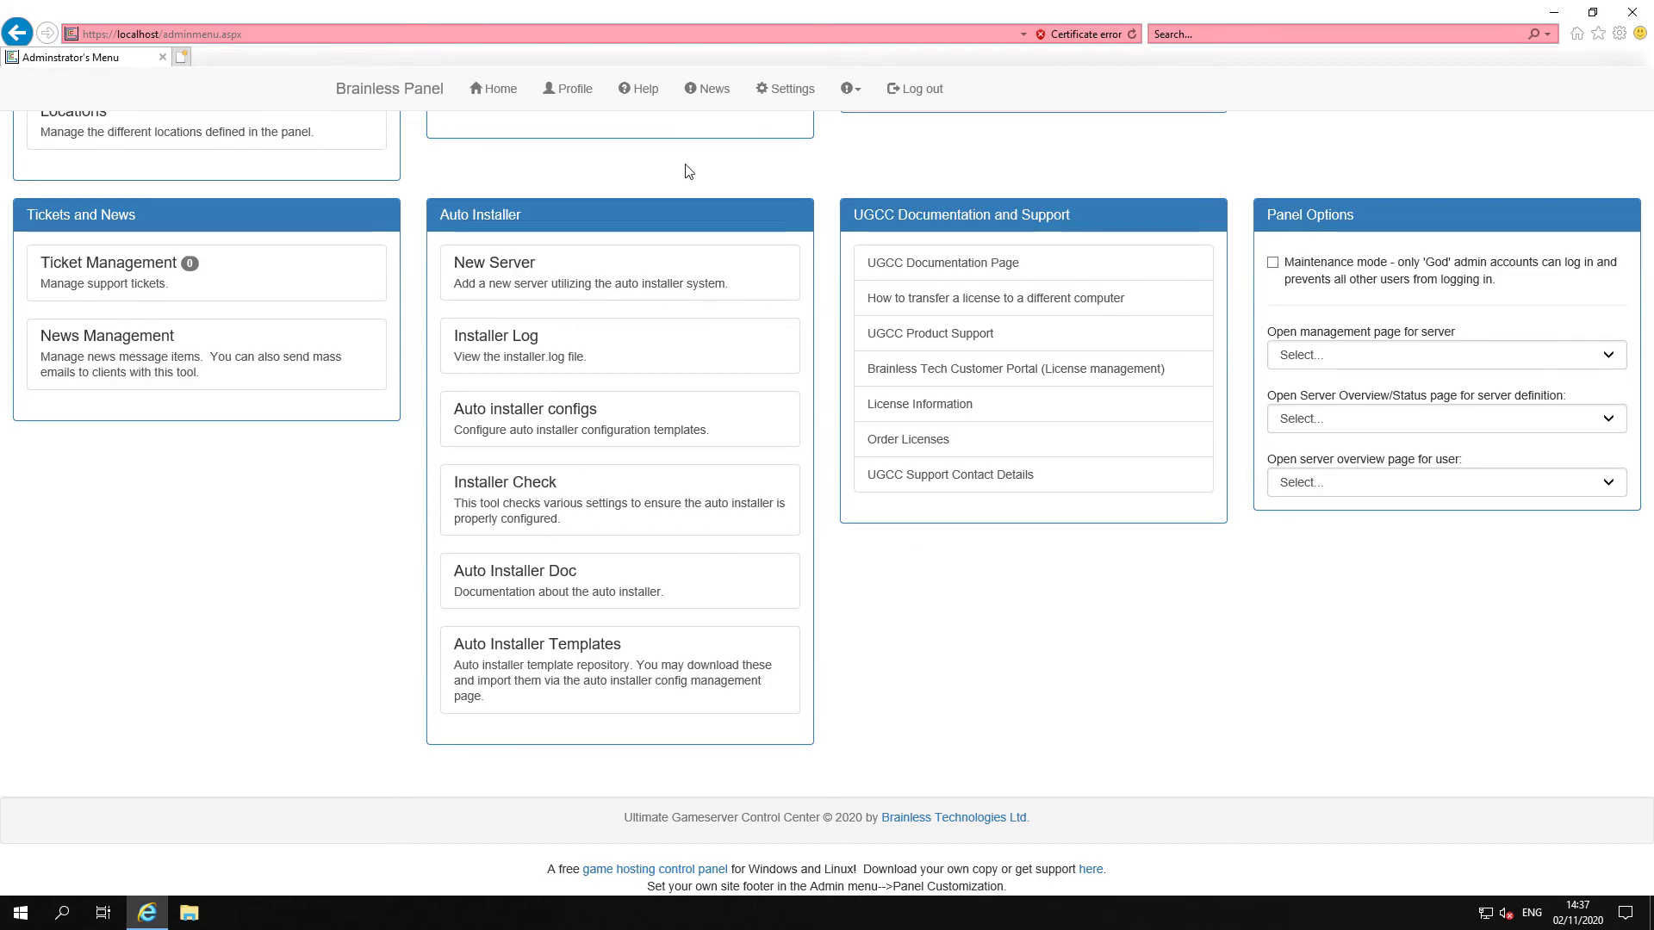
# - Open the auto installer's new server form and set the owning user to admin with 20 player slots
pyautogui.click(480, 278)
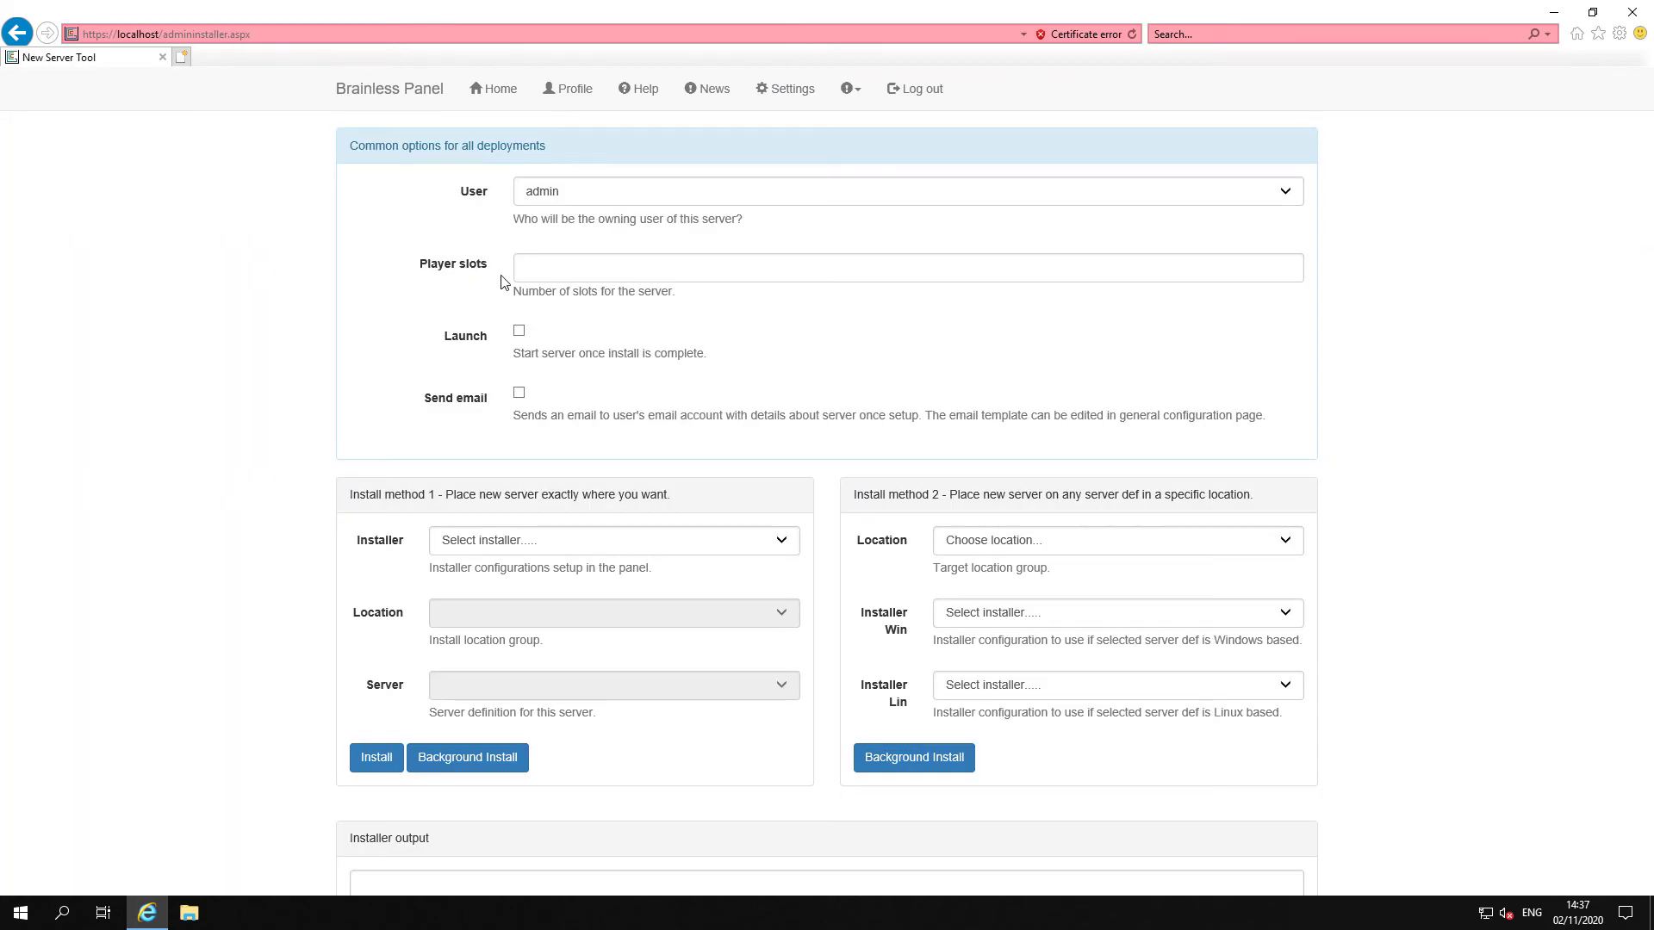
pyautogui.click(560, 202)
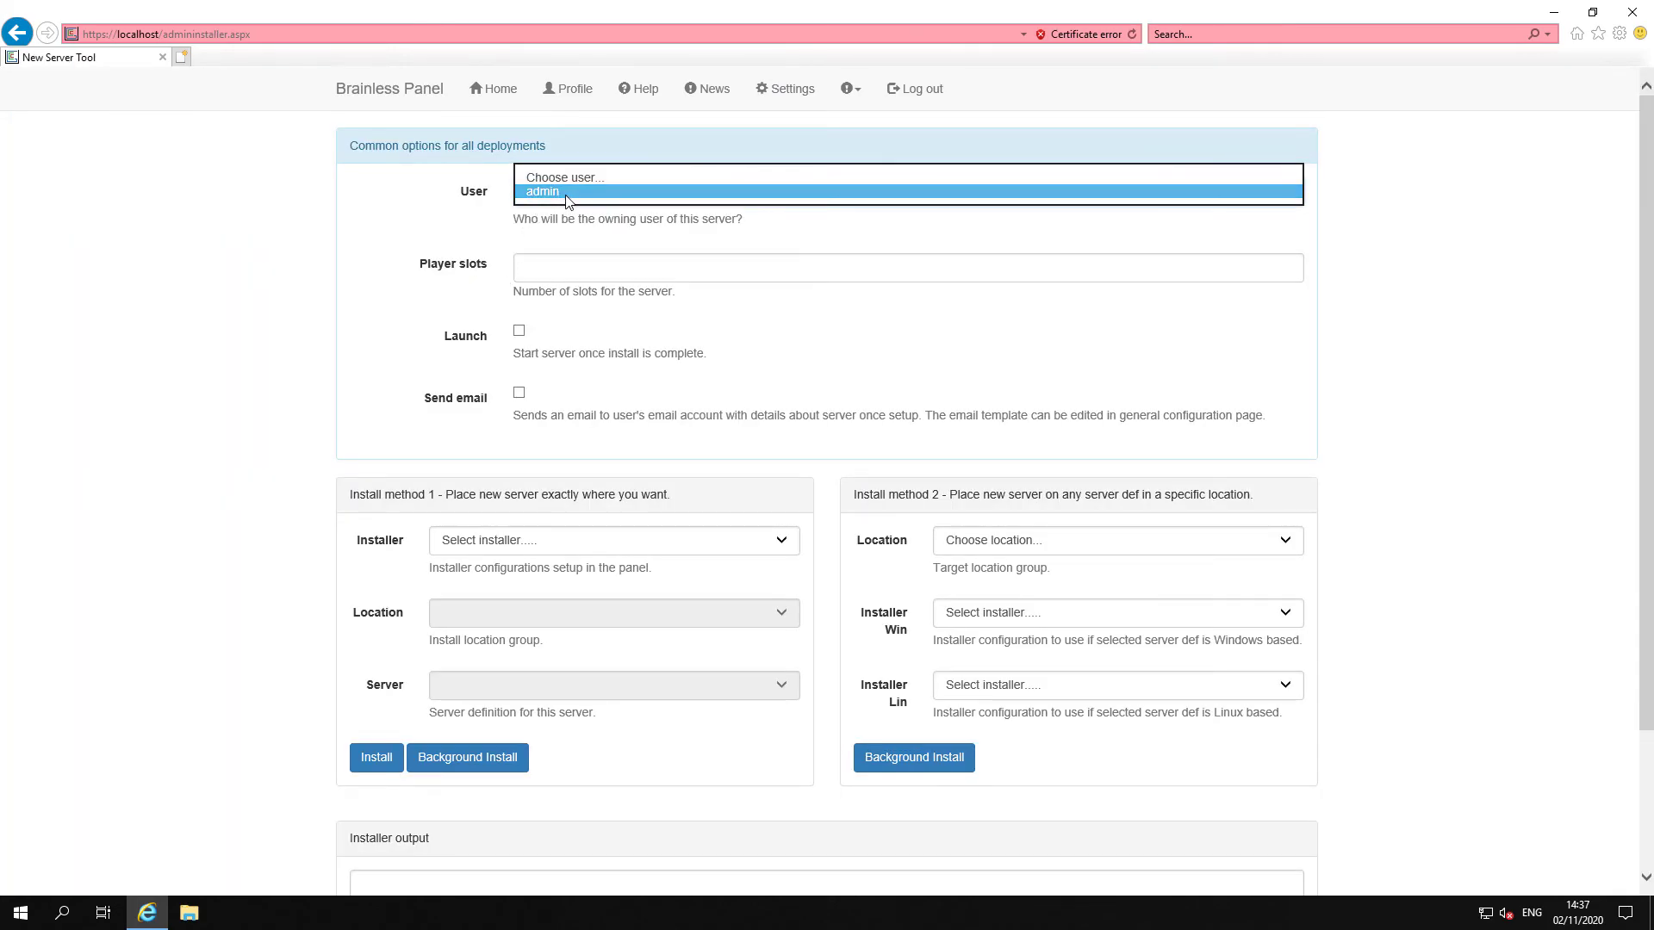
pyautogui.click(541, 191)
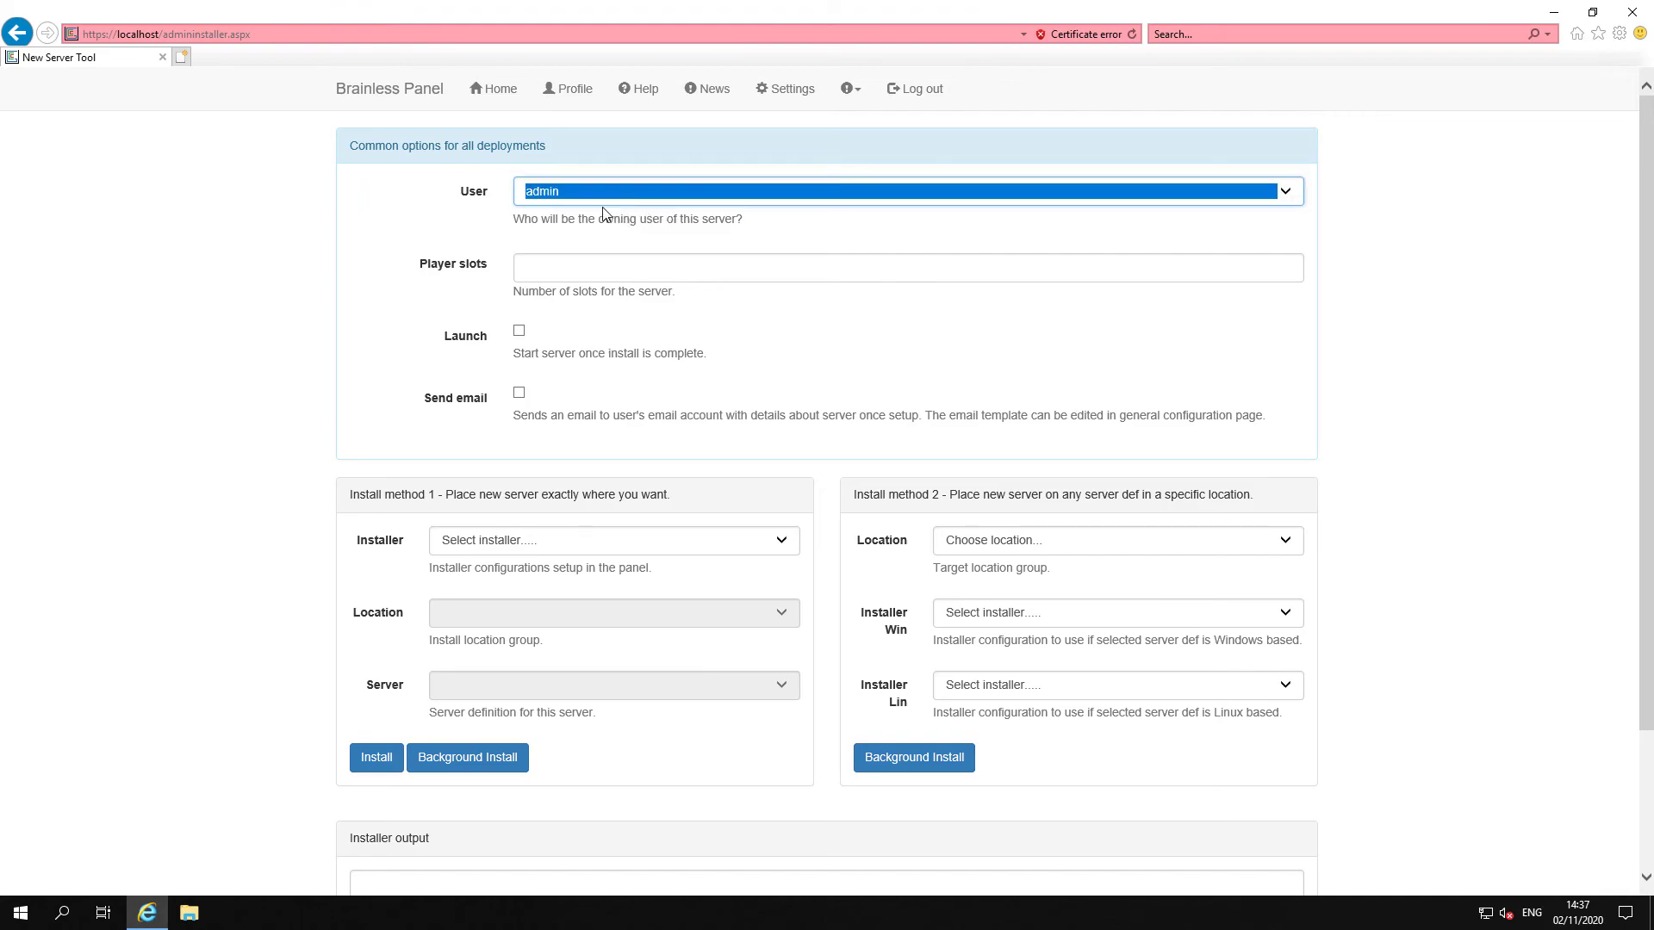
pyautogui.click(573, 267)
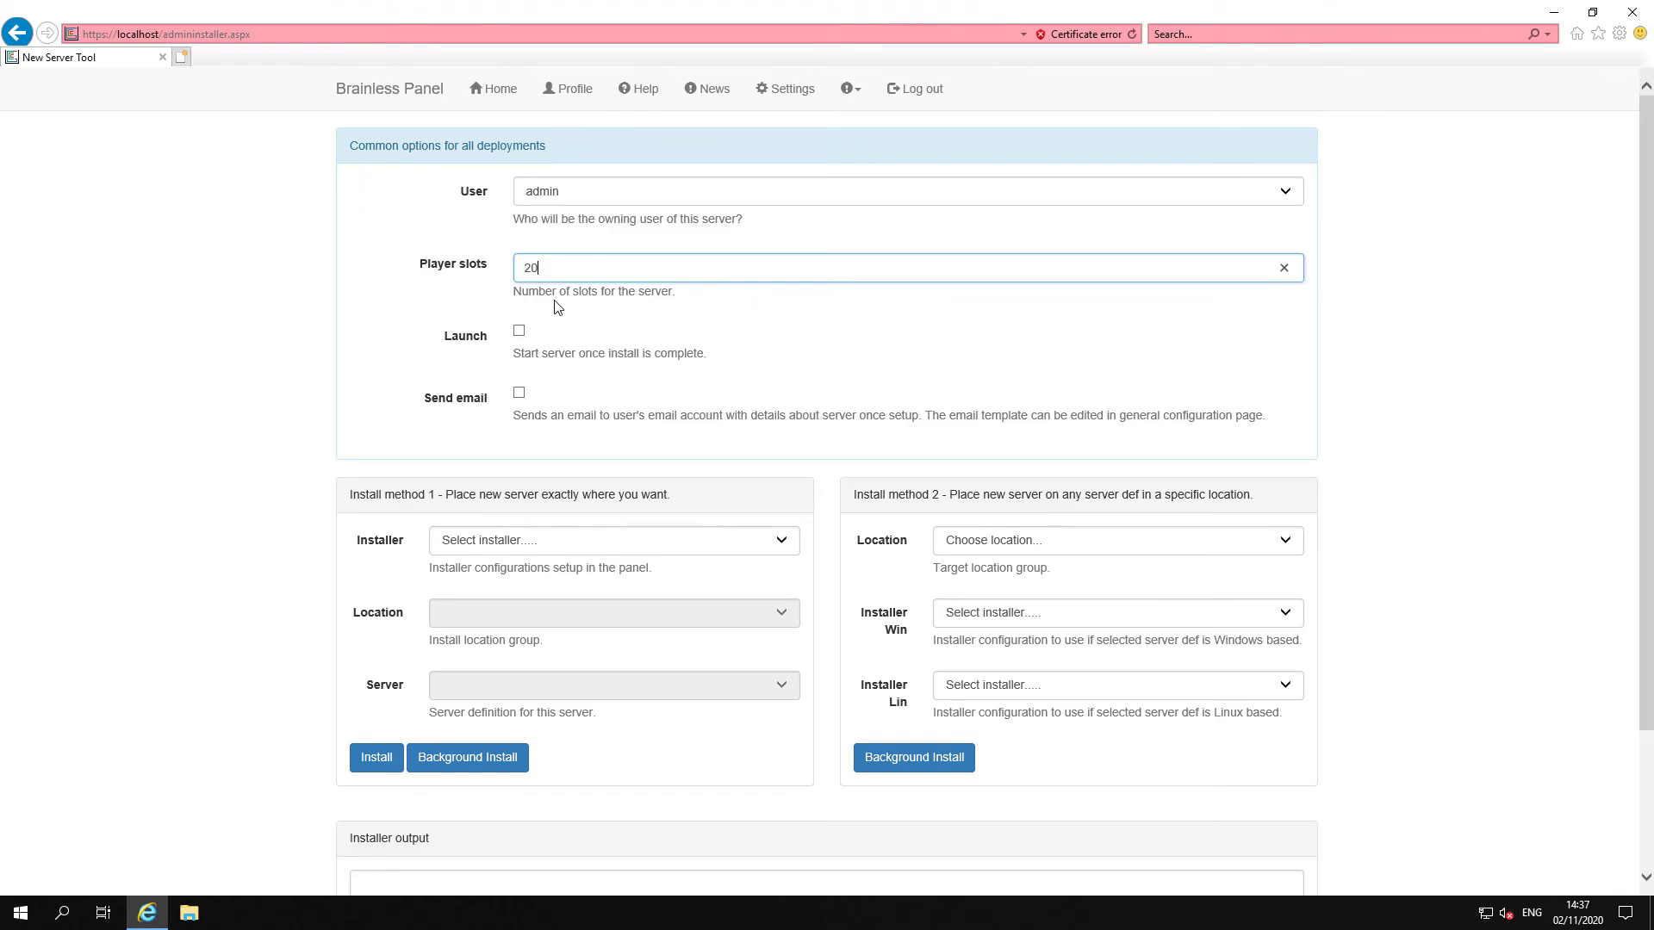
# - Leave launching after install switched off and enable sending the server details to the owner by email
pyautogui.click(543, 344)
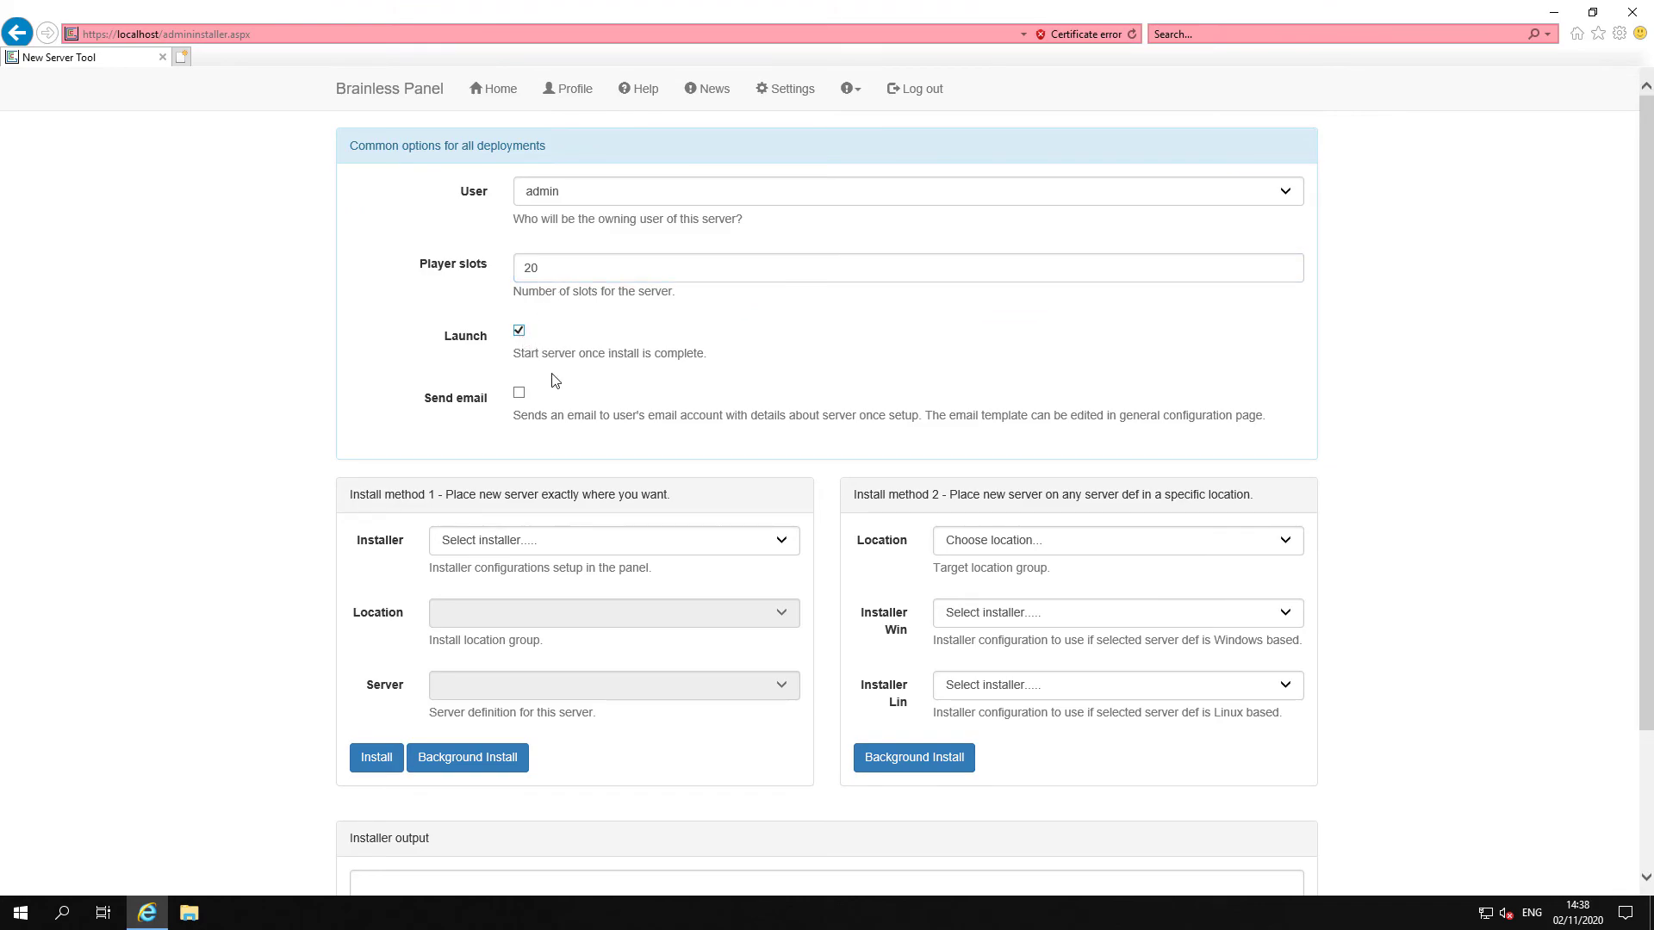
pyautogui.click(519, 331)
pyautogui.scroll(-3, 530, 345)
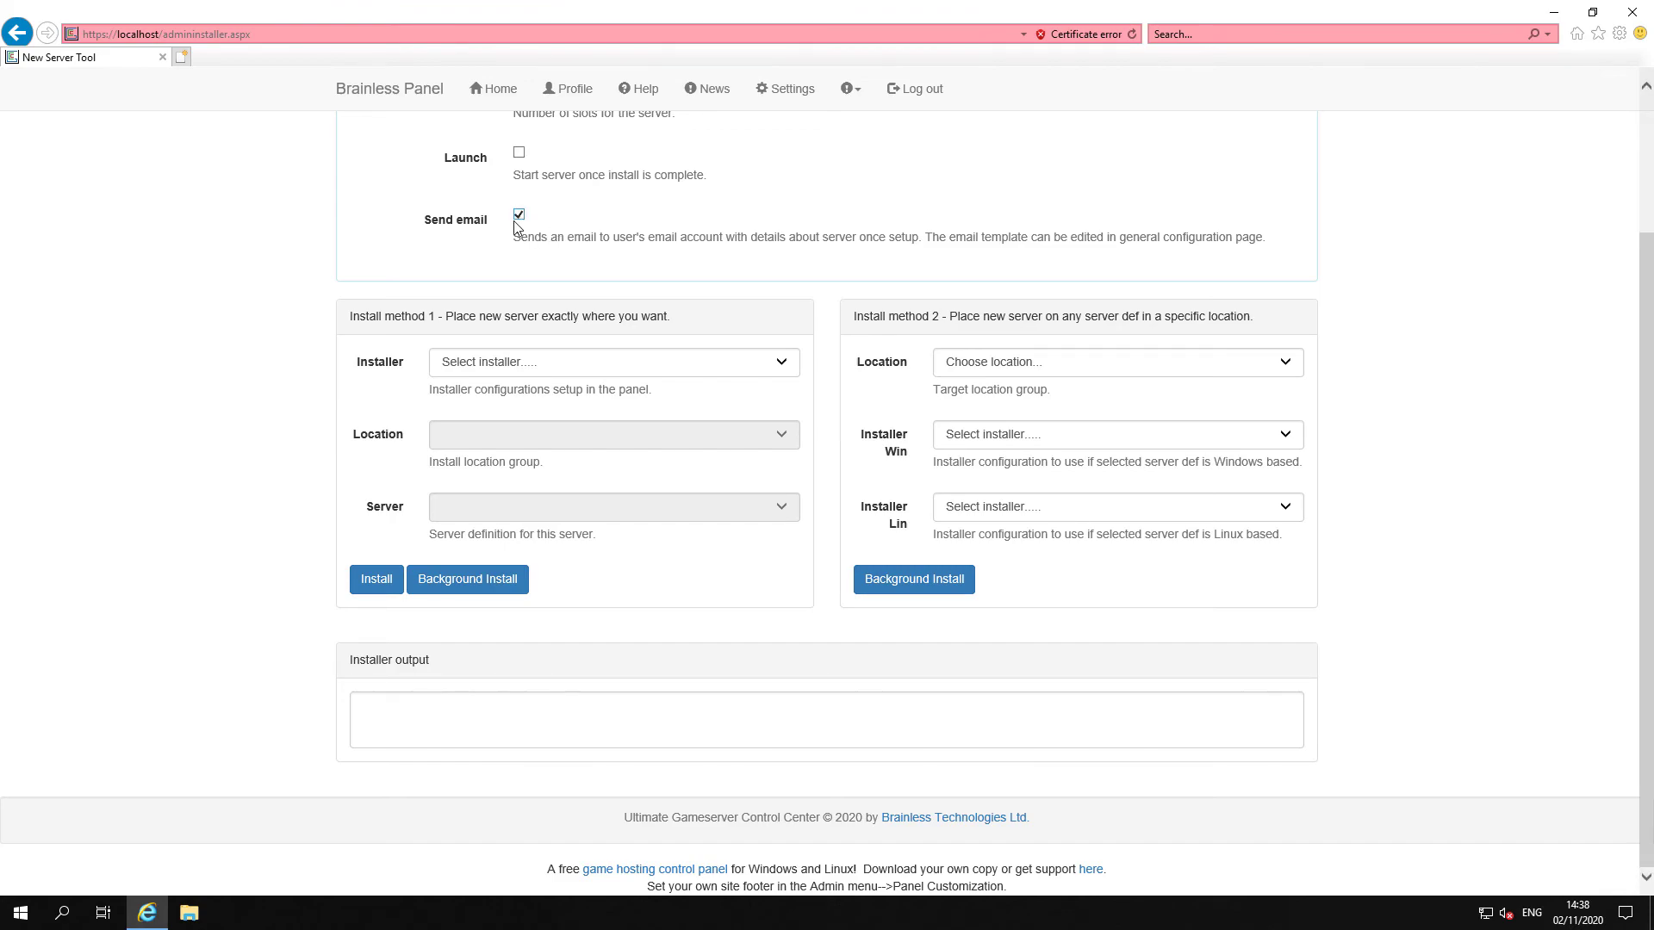
pyautogui.click(519, 217)
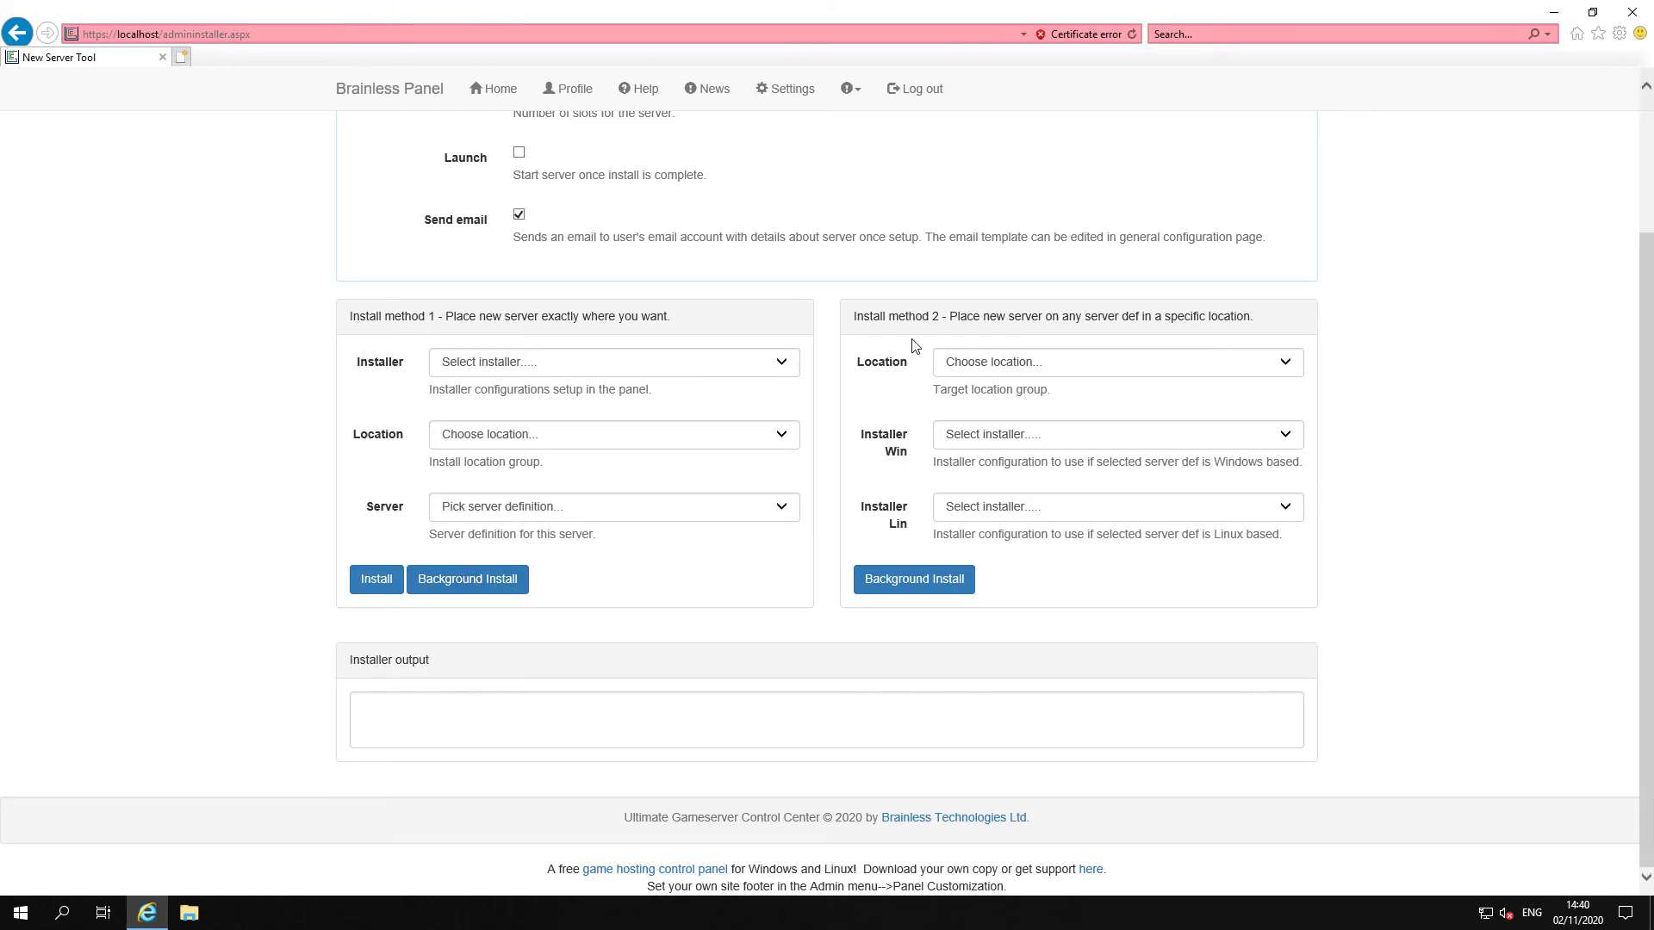
# - Install the server with method 1, using the Minecraft-Windows installer, Default Location and the server definition This Host
pyautogui.click(534, 362)
pyautogui.click(534, 387)
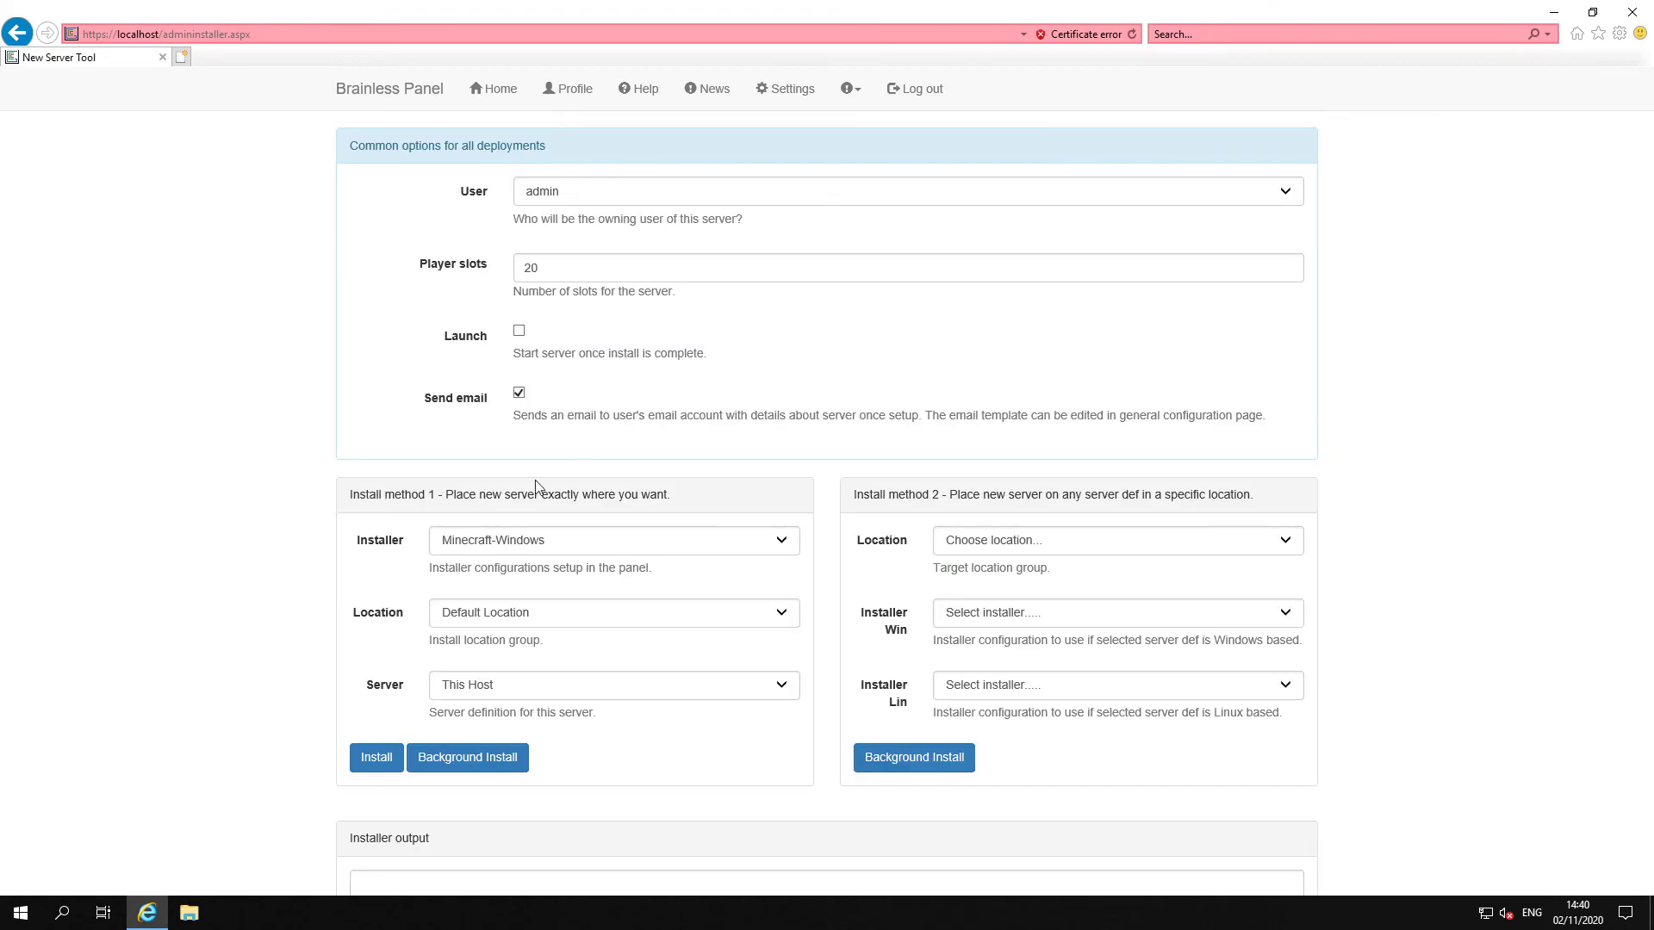
pyautogui.click(468, 434)
pyautogui.click(467, 435)
pyautogui.click(514, 505)
pyautogui.click(546, 510)
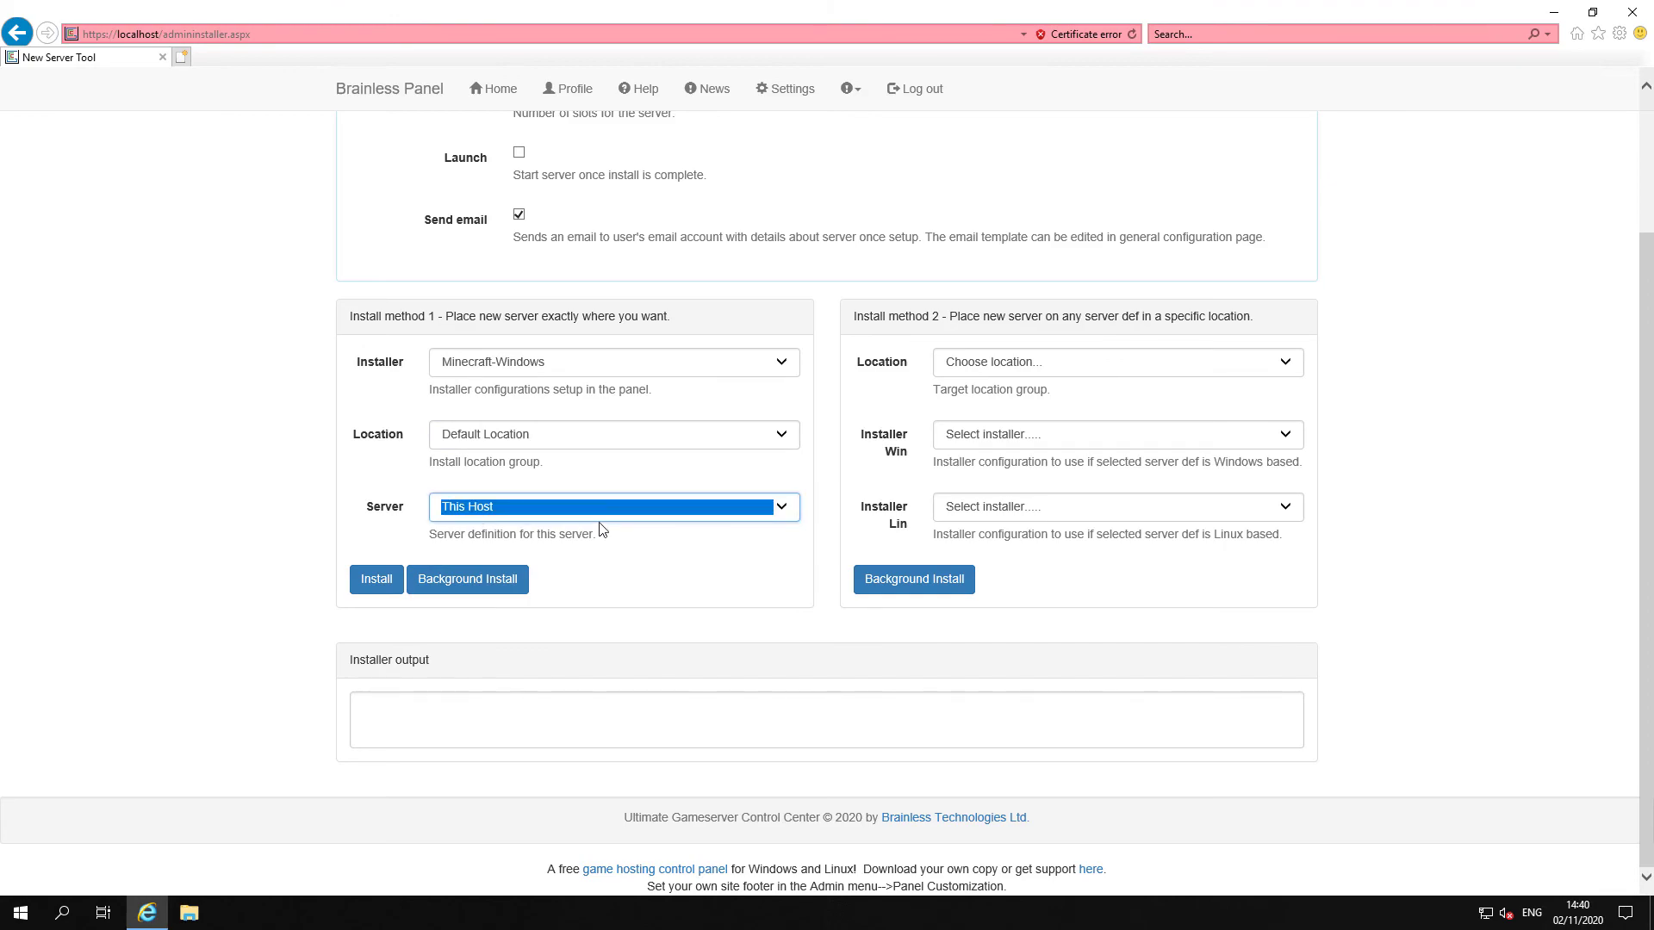
pyautogui.click(372, 585)
pyautogui.click(370, 587)
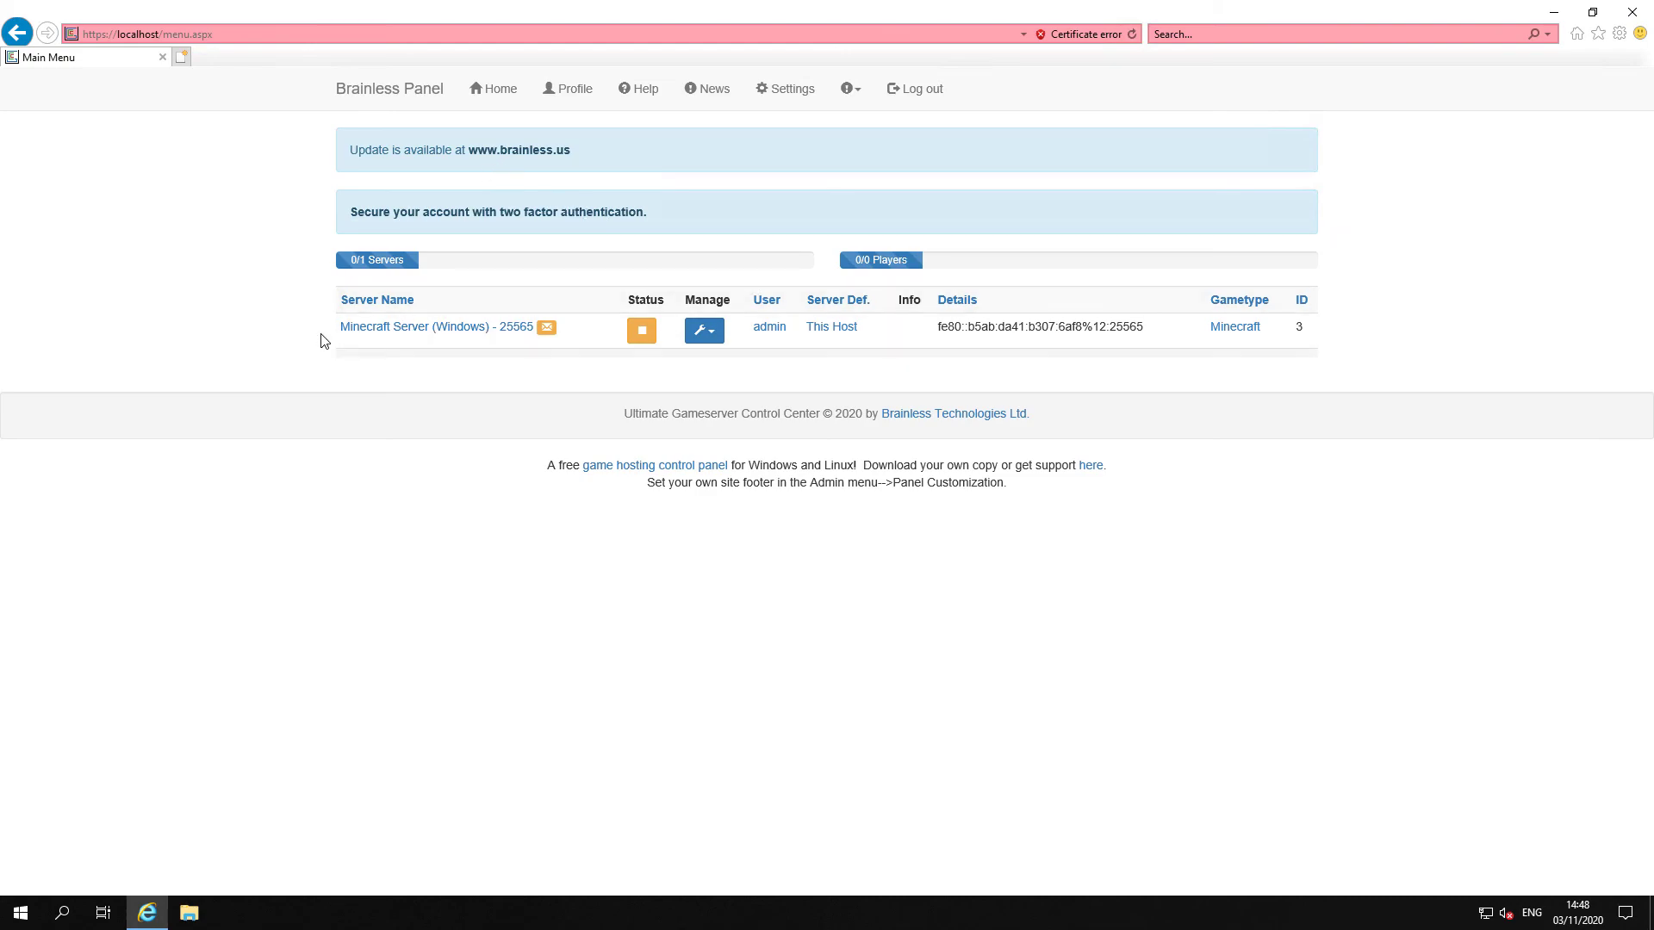
# - Open the management page of the Minecraft Server (Windows) from the server list
pyautogui.moveTo(322, 336); pyautogui.dragTo(558, 343)
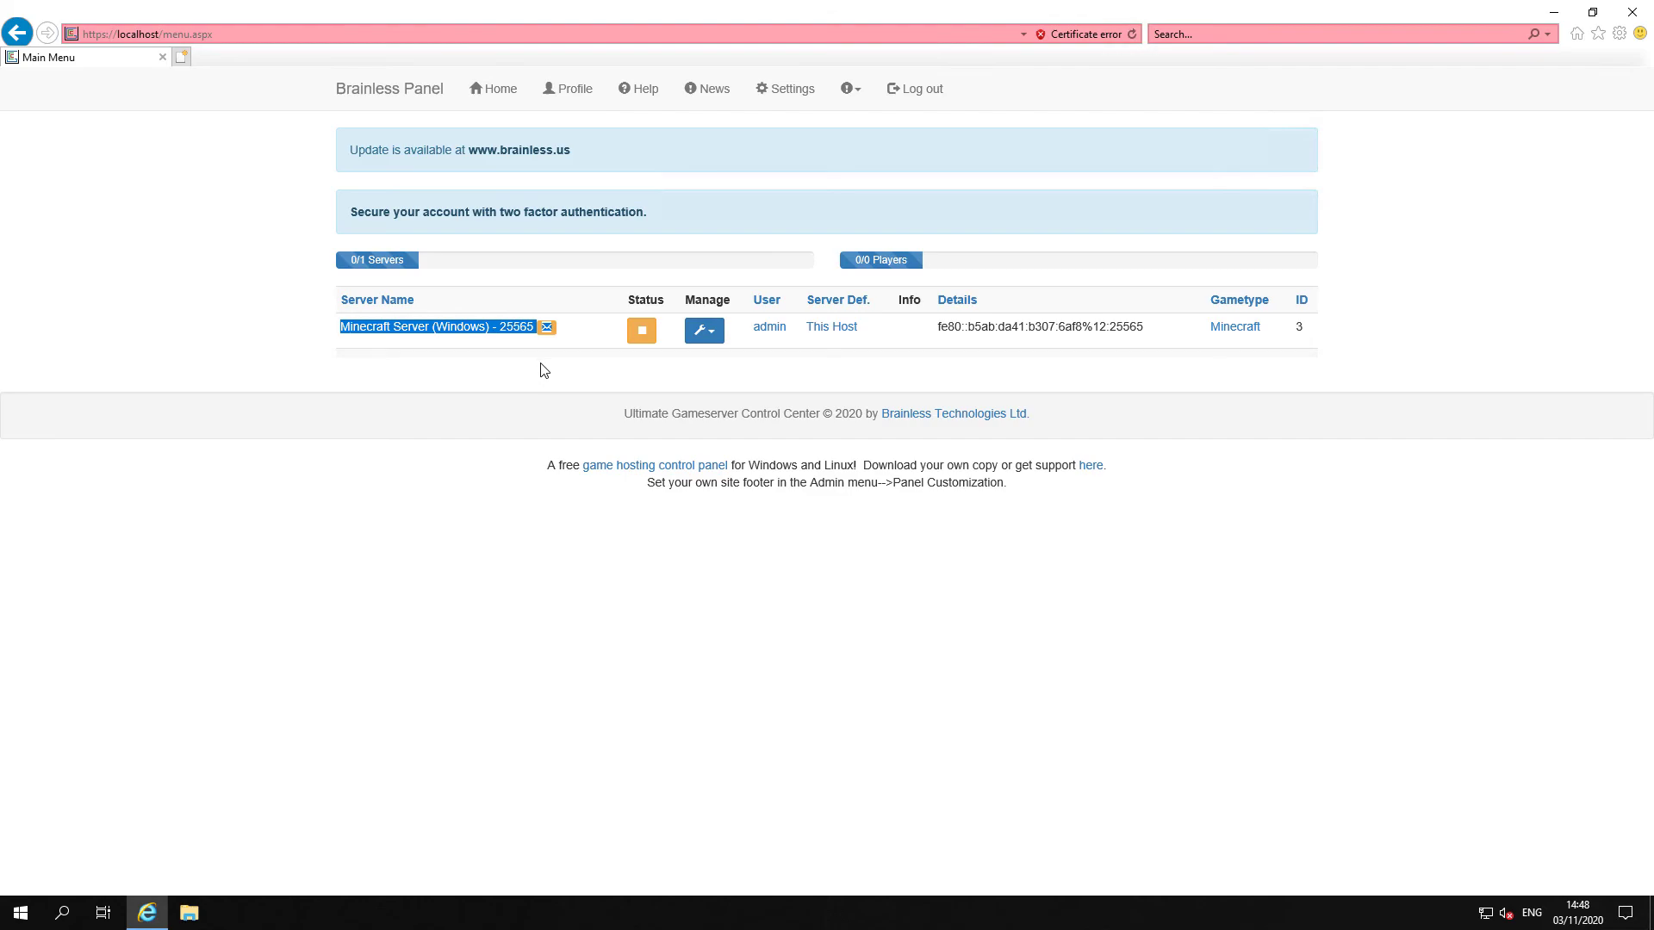
pyautogui.click(539, 365)
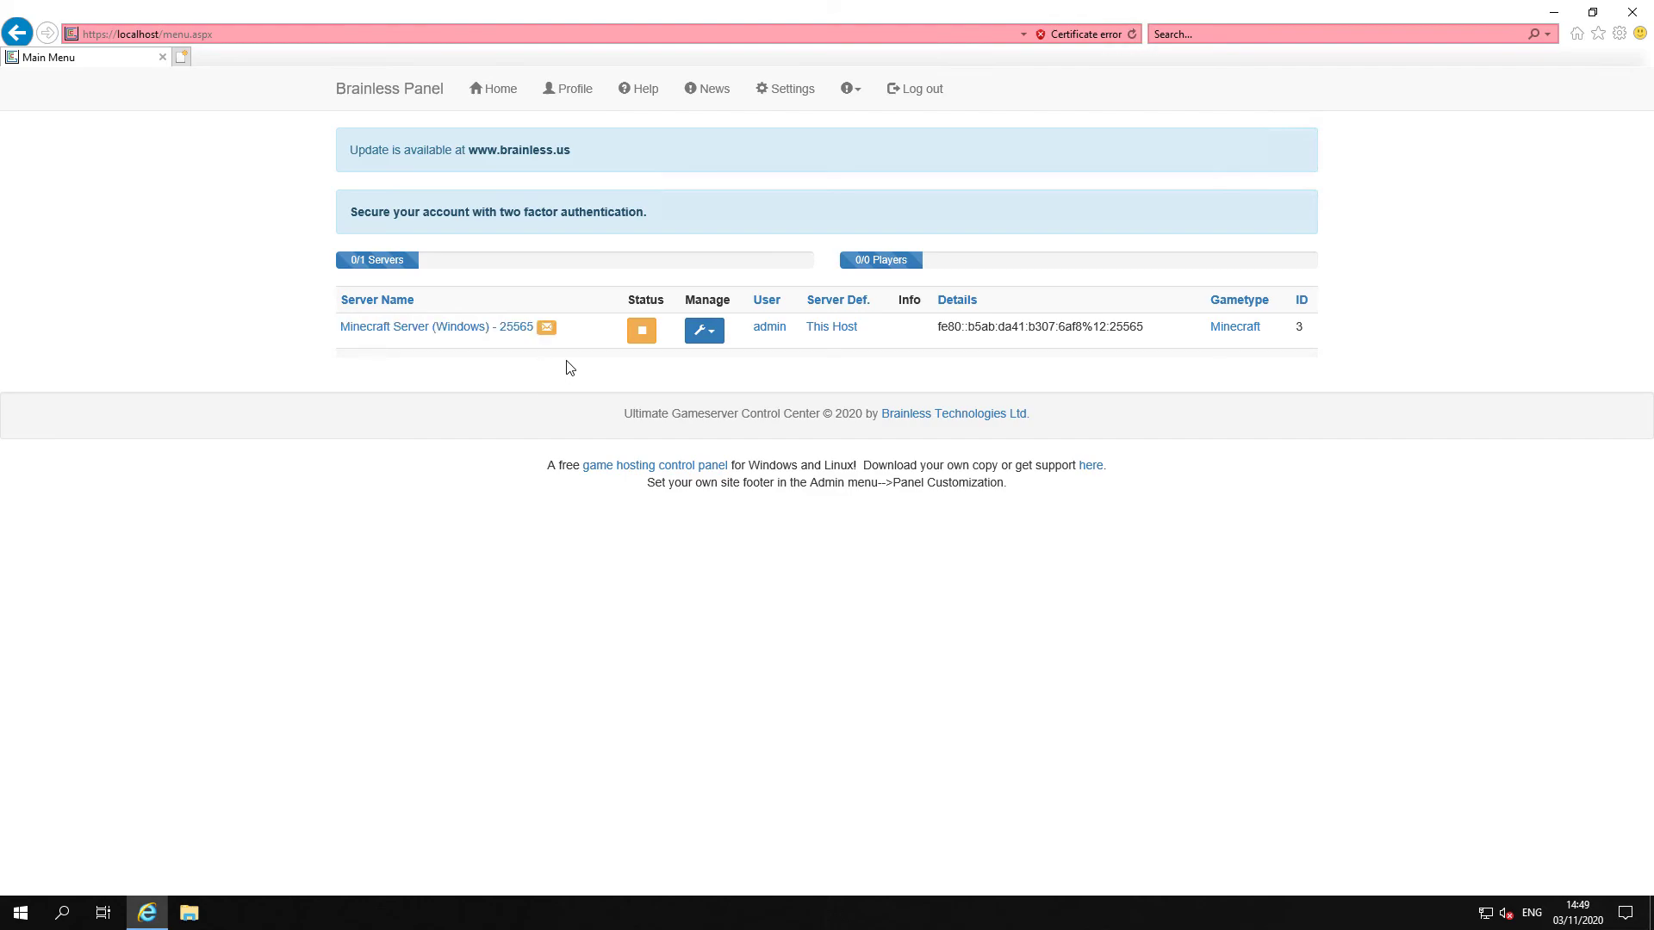
pyautogui.click(702, 331)
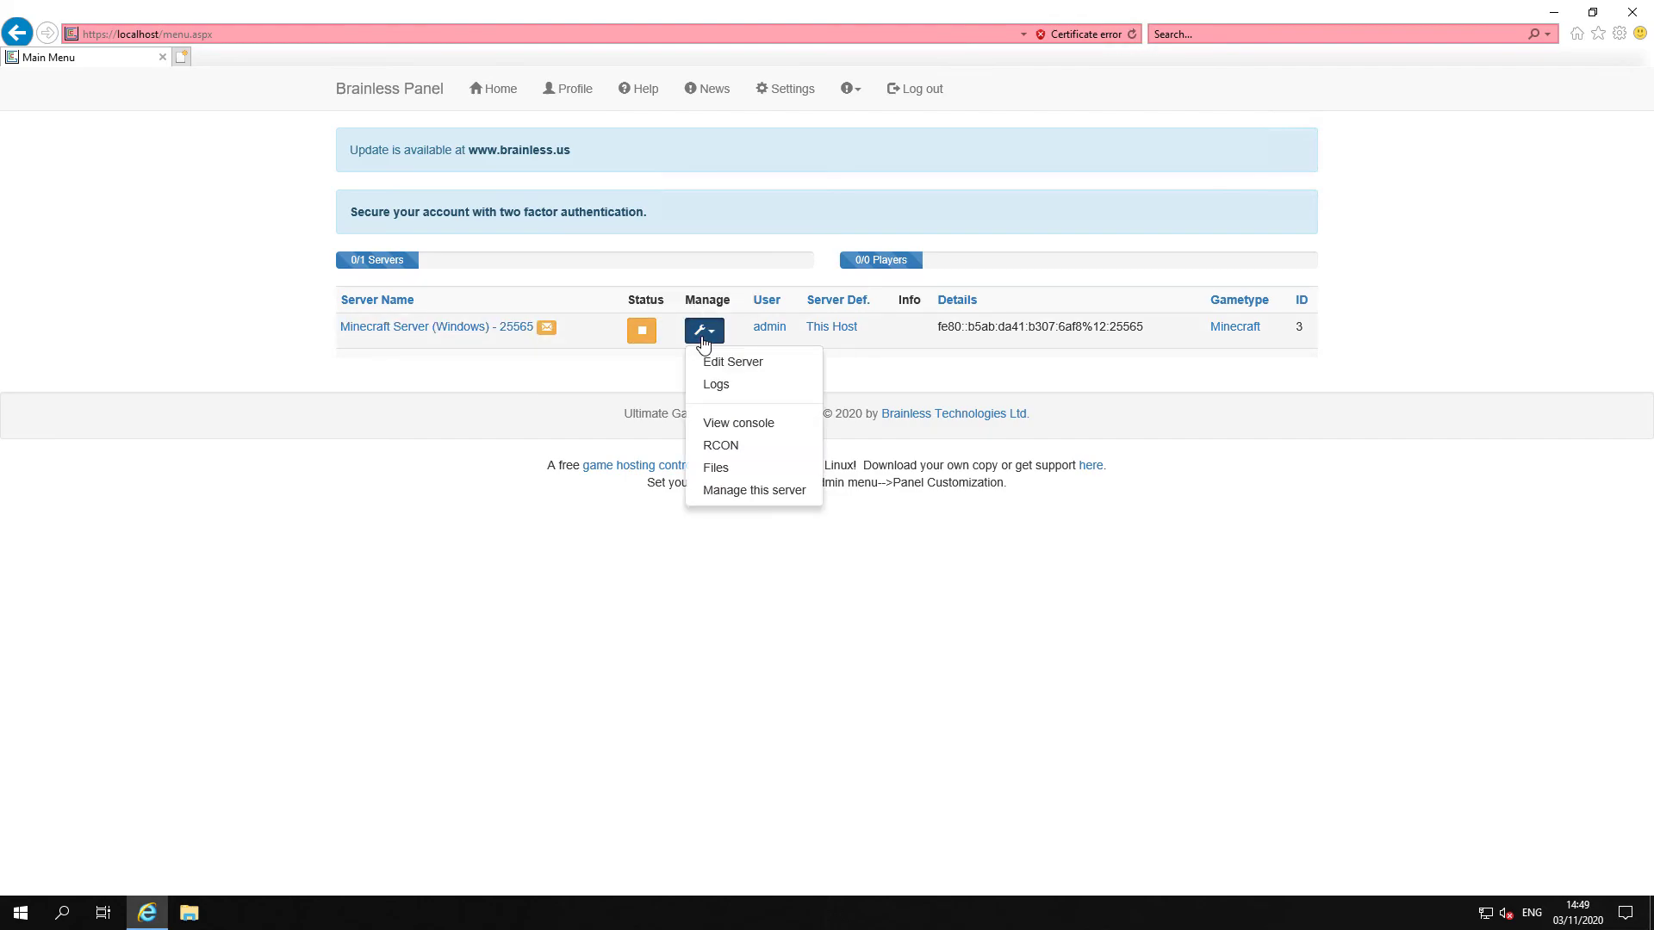
pyautogui.click(703, 336)
pyautogui.click(702, 336)
pyautogui.click(750, 491)
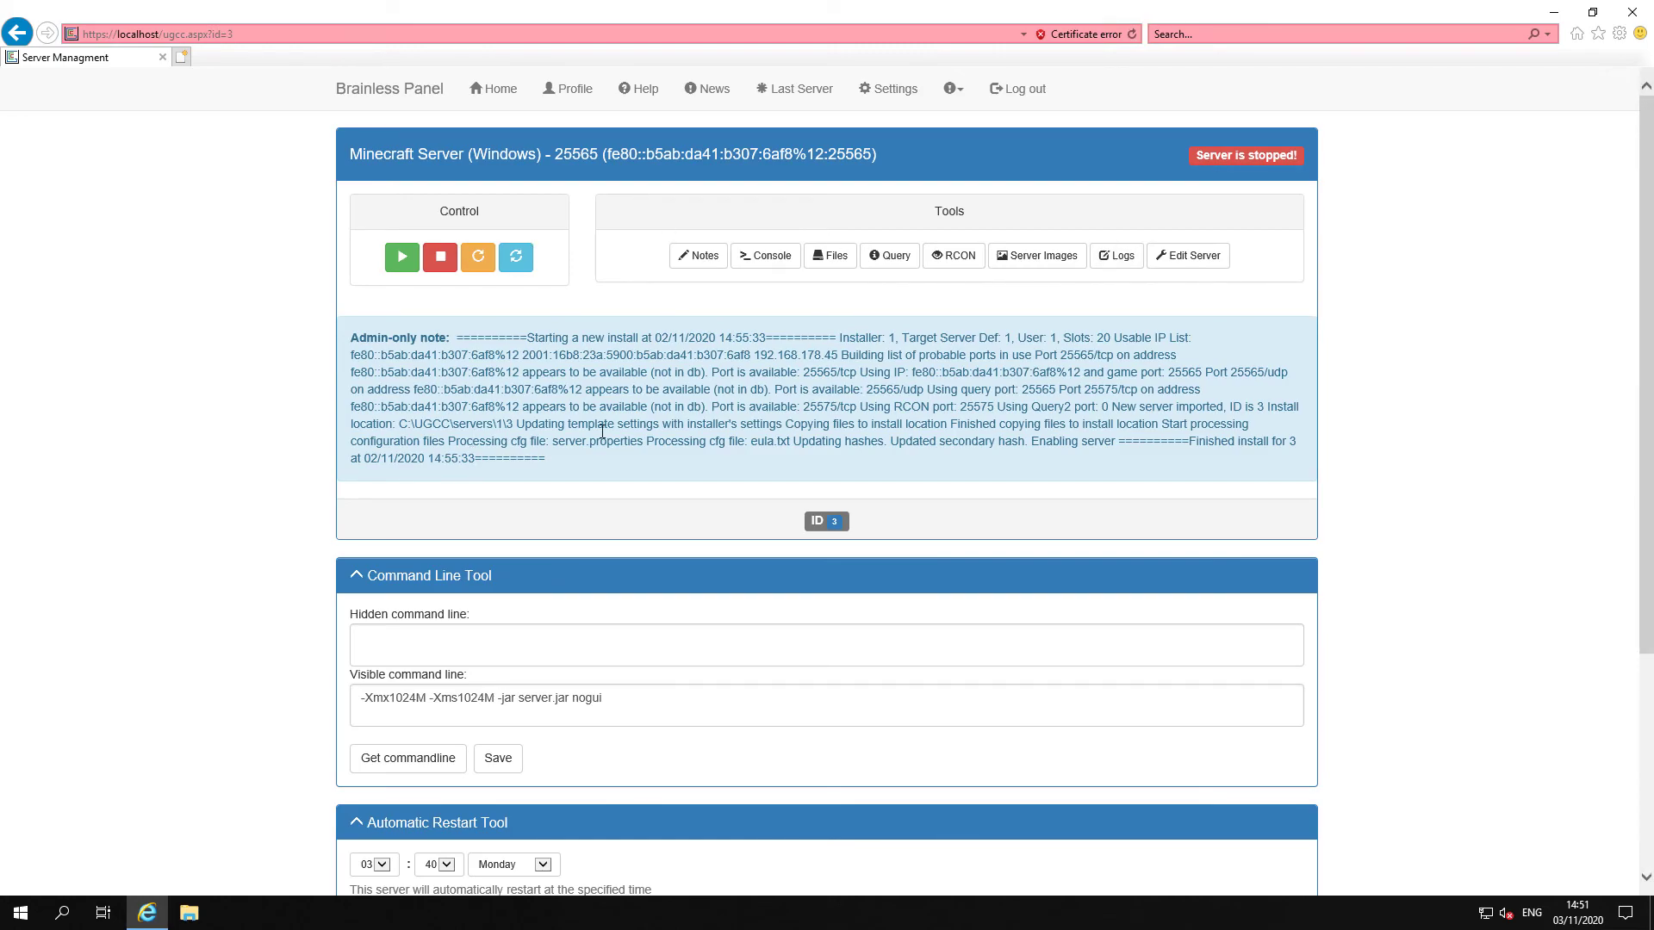
# - Examine the server's control and tool sections, the admin-only install note and the visible command line
pyautogui.moveTo(417, 212); pyautogui.dragTo(506, 222)
pyautogui.click(425, 215)
pyautogui.doubleClick(951, 215)
pyautogui.click(764, 256)
pyautogui.moveTo(352, 336); pyautogui.dragTo(637, 466)
pyautogui.click(636, 466)
pyautogui.scroll(-3, 634, 451)
pyautogui.moveTo(357, 347); pyautogui.dragTo(519, 344)
pyautogui.click(285, 406)
pyautogui.moveTo(615, 460); pyautogui.dragTo(331, 463)
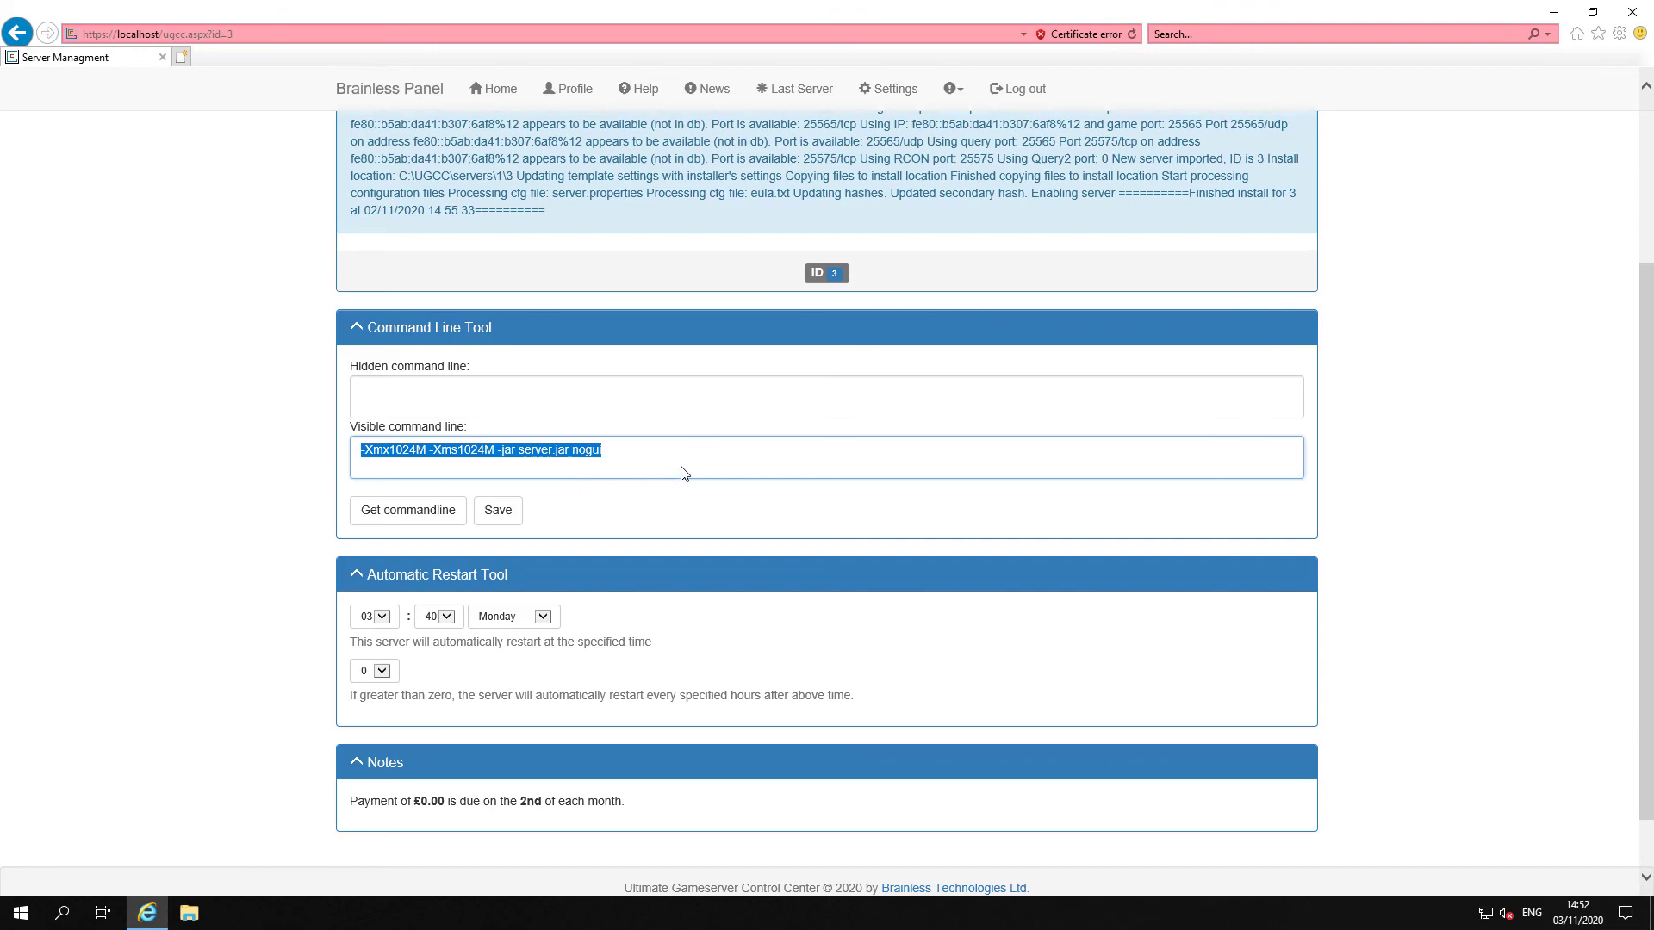
# - Review the command line, automatic restart and notes sections of the server's management page
pyautogui.click(676, 460)
pyautogui.scroll(-1, 678, 462)
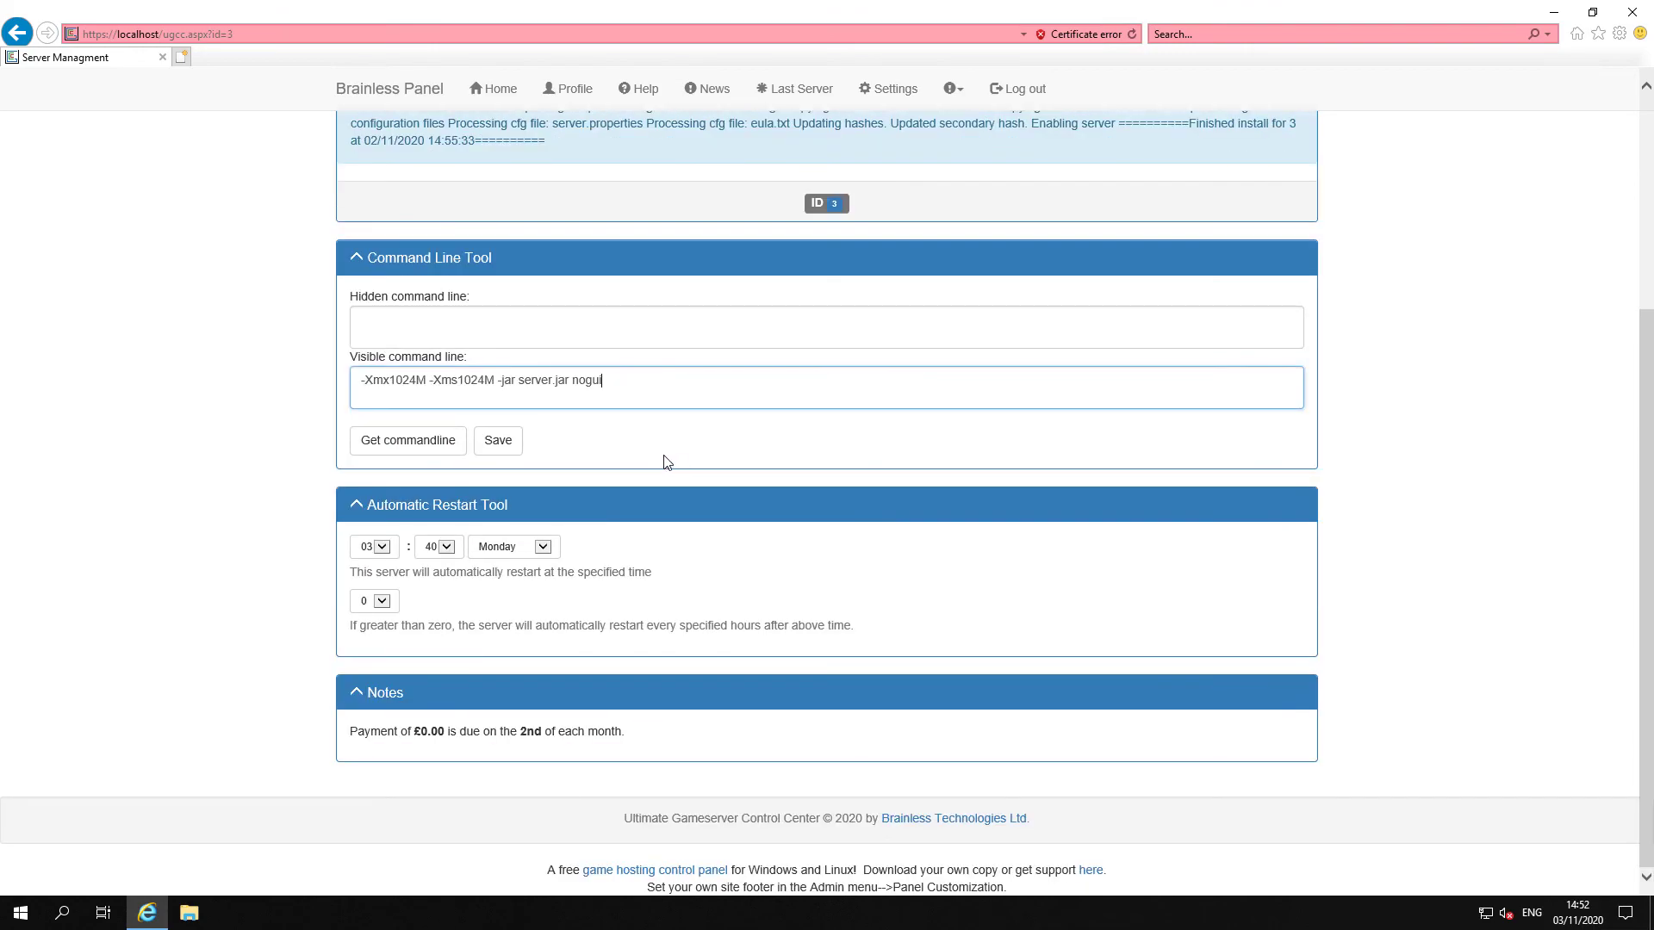
pyautogui.moveTo(365, 510); pyautogui.dragTo(568, 515)
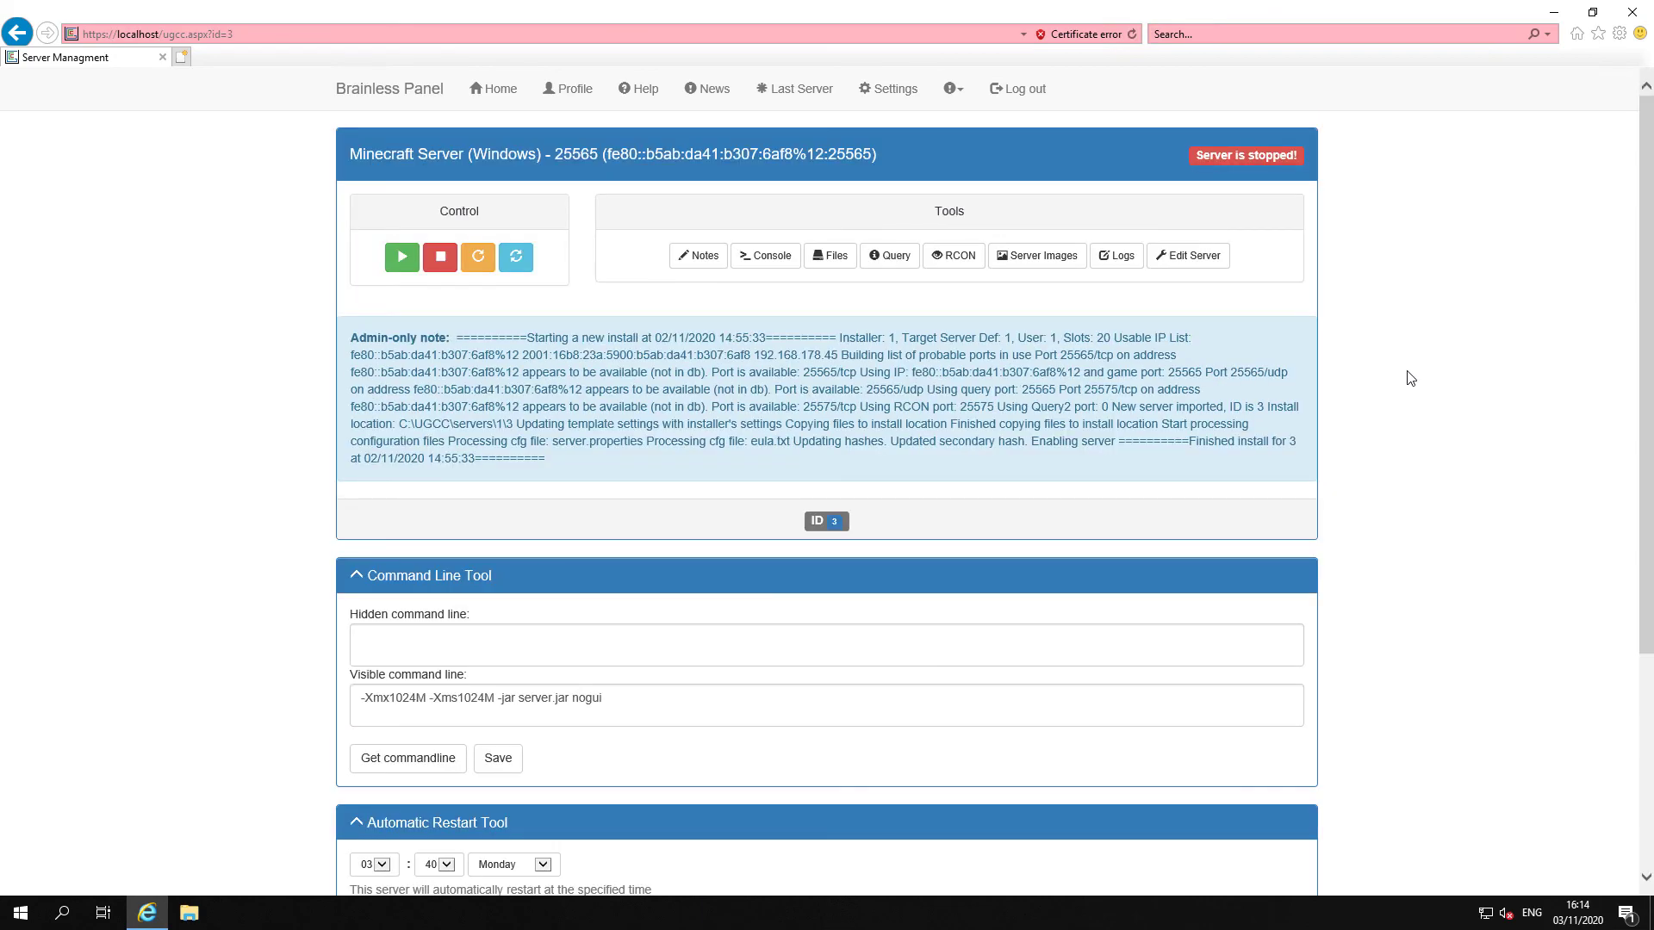
# - Open the Minecraft server for editing and review its general settings
pyautogui.click(1202, 256)
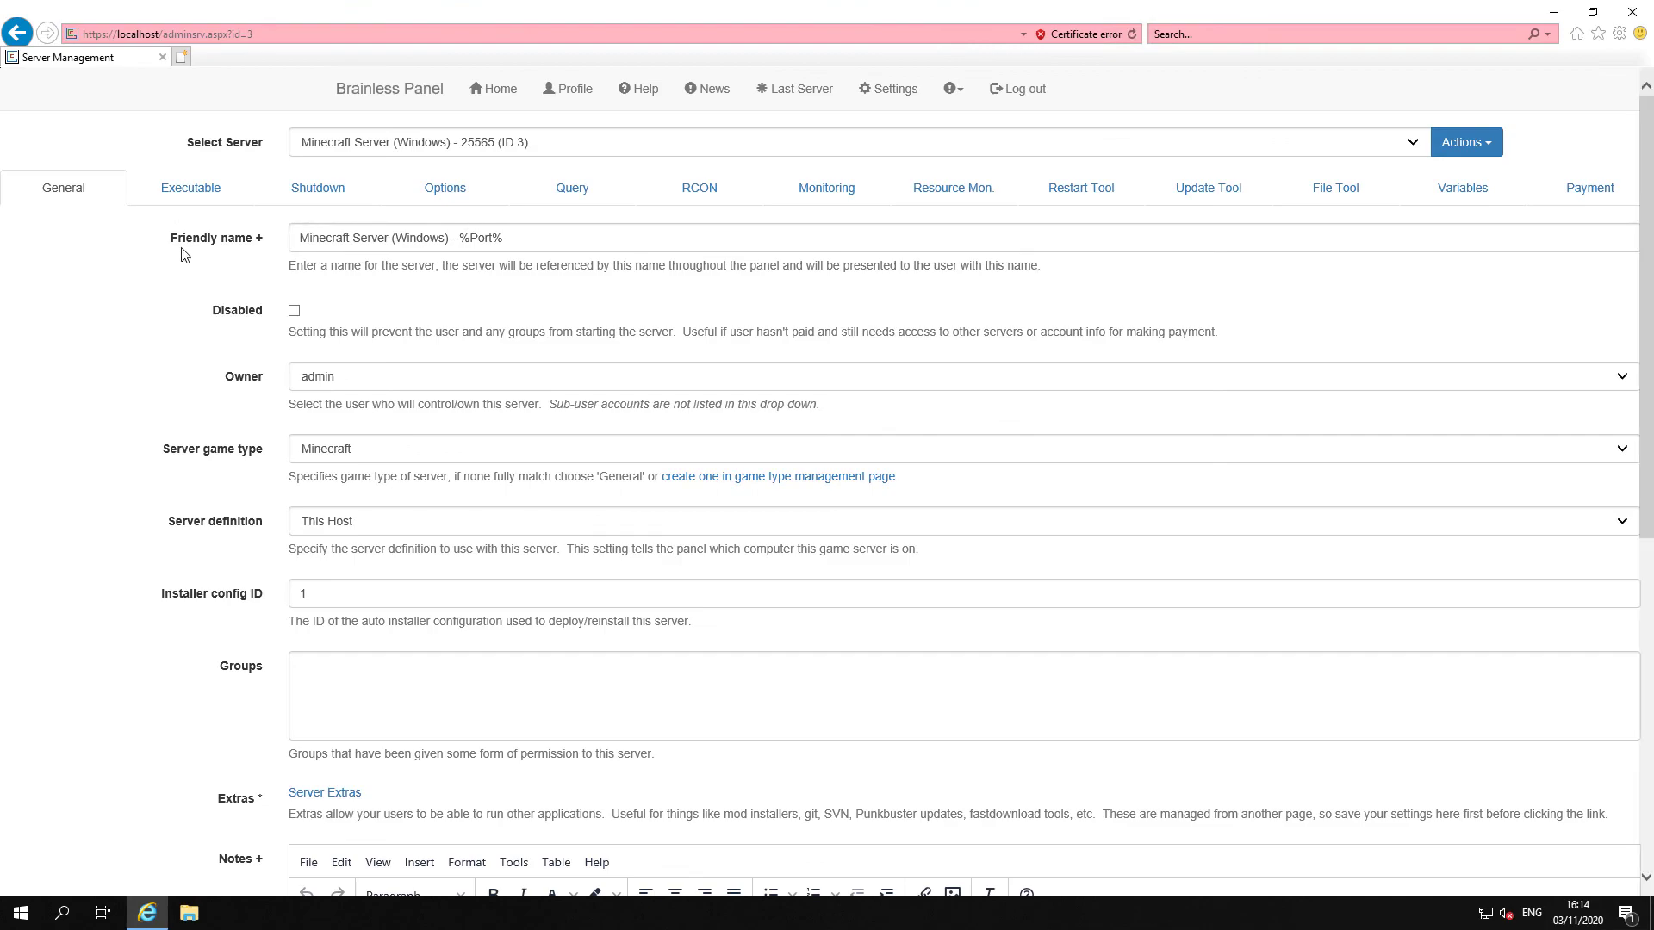
pyautogui.scroll(-3, 419, 477)
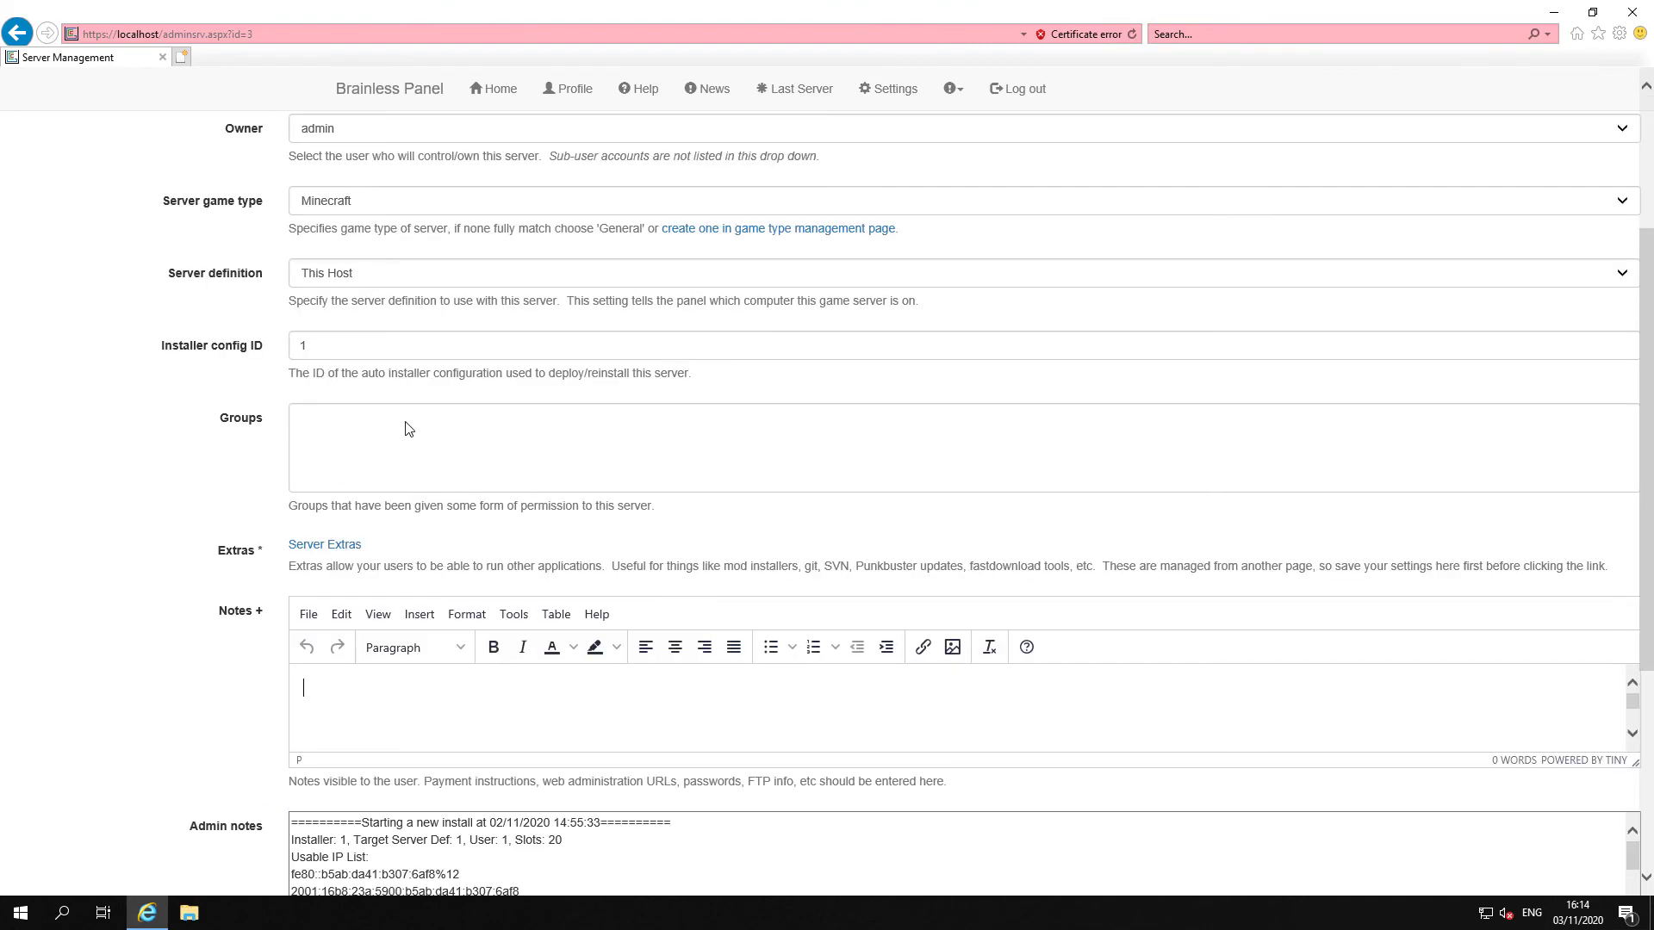
pyautogui.scroll(3, 179, 288)
# - In the executable settings, set both the Xmx and Xms memory values of the command line arguments to 2048M
pyautogui.click(188, 184)
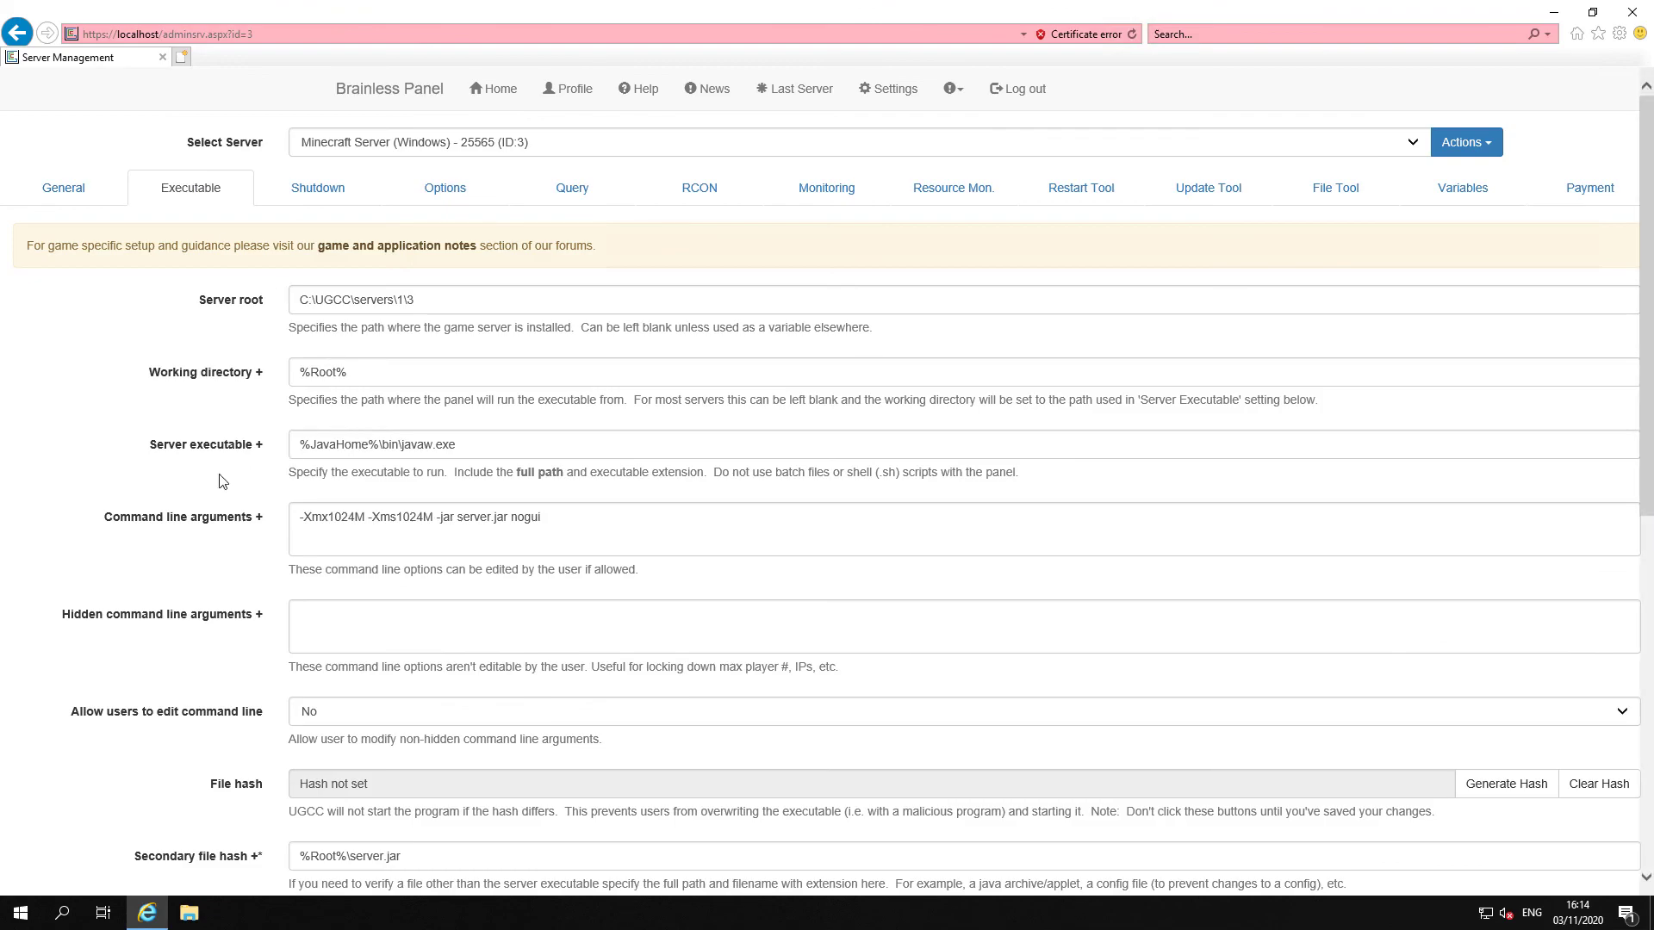
pyautogui.scroll(-6, 190, 475)
pyautogui.scroll(6, 177, 482)
pyautogui.moveTo(328, 520); pyautogui.dragTo(356, 520)
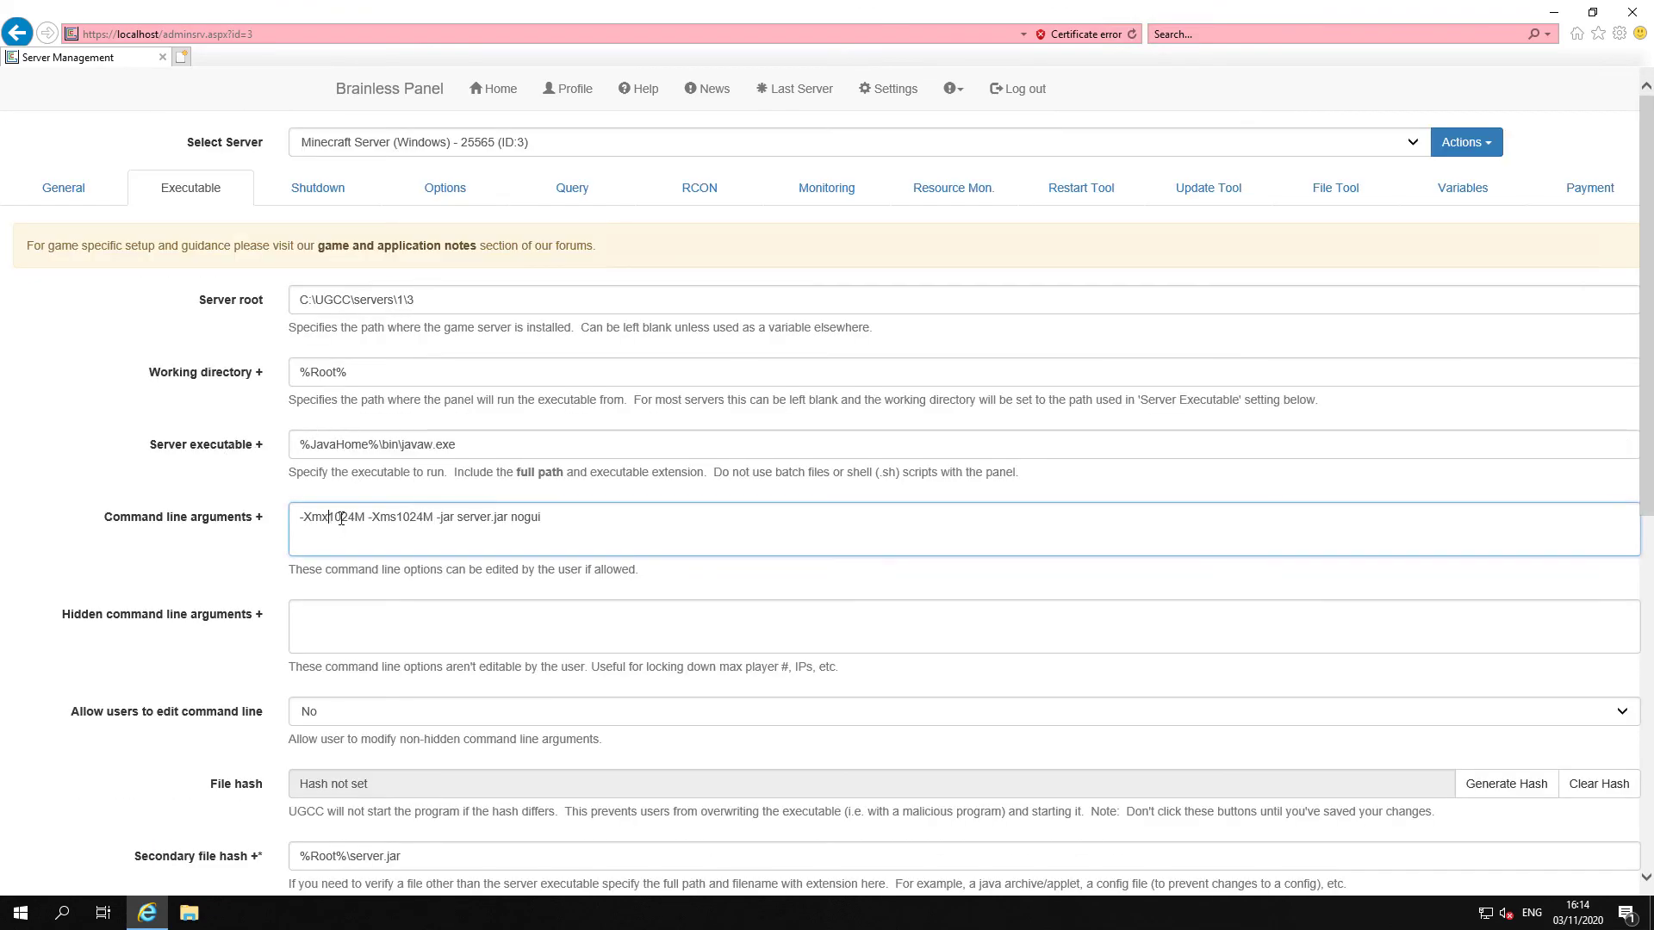
pyautogui.write('2048')
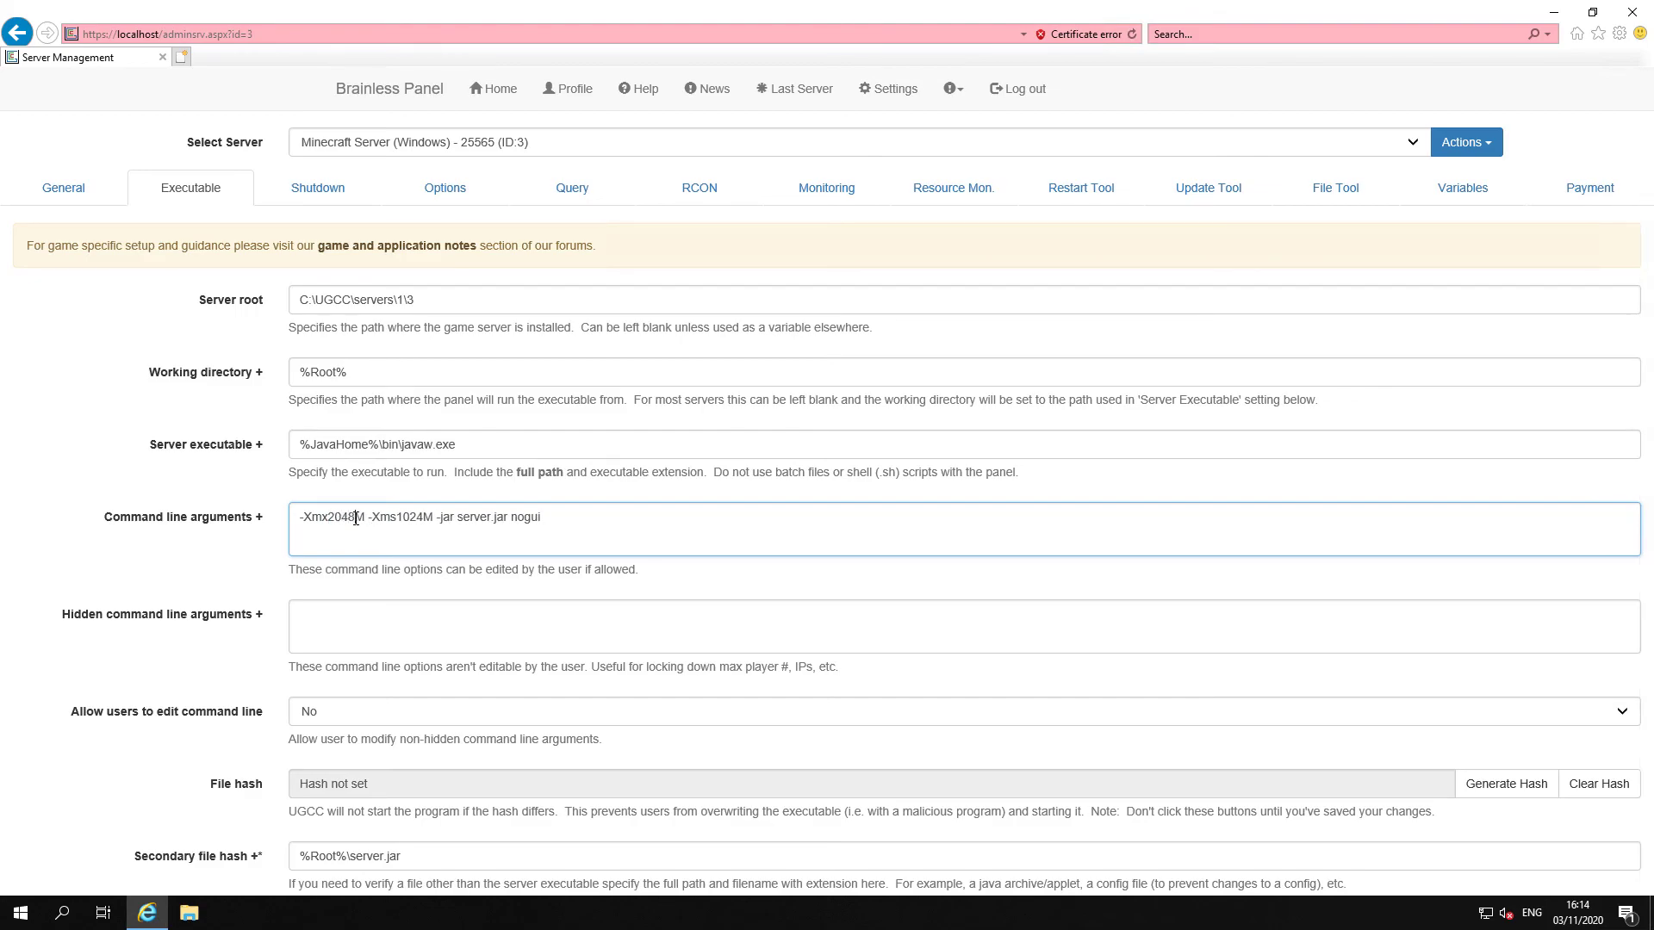
pyautogui.hotkey('shift', 'Right')
pyautogui.hotkey('shift', 'Right')
pyautogui.hotkey('shift', 'Right')
pyautogui.write('2048')
pyautogui.click(227, 571)
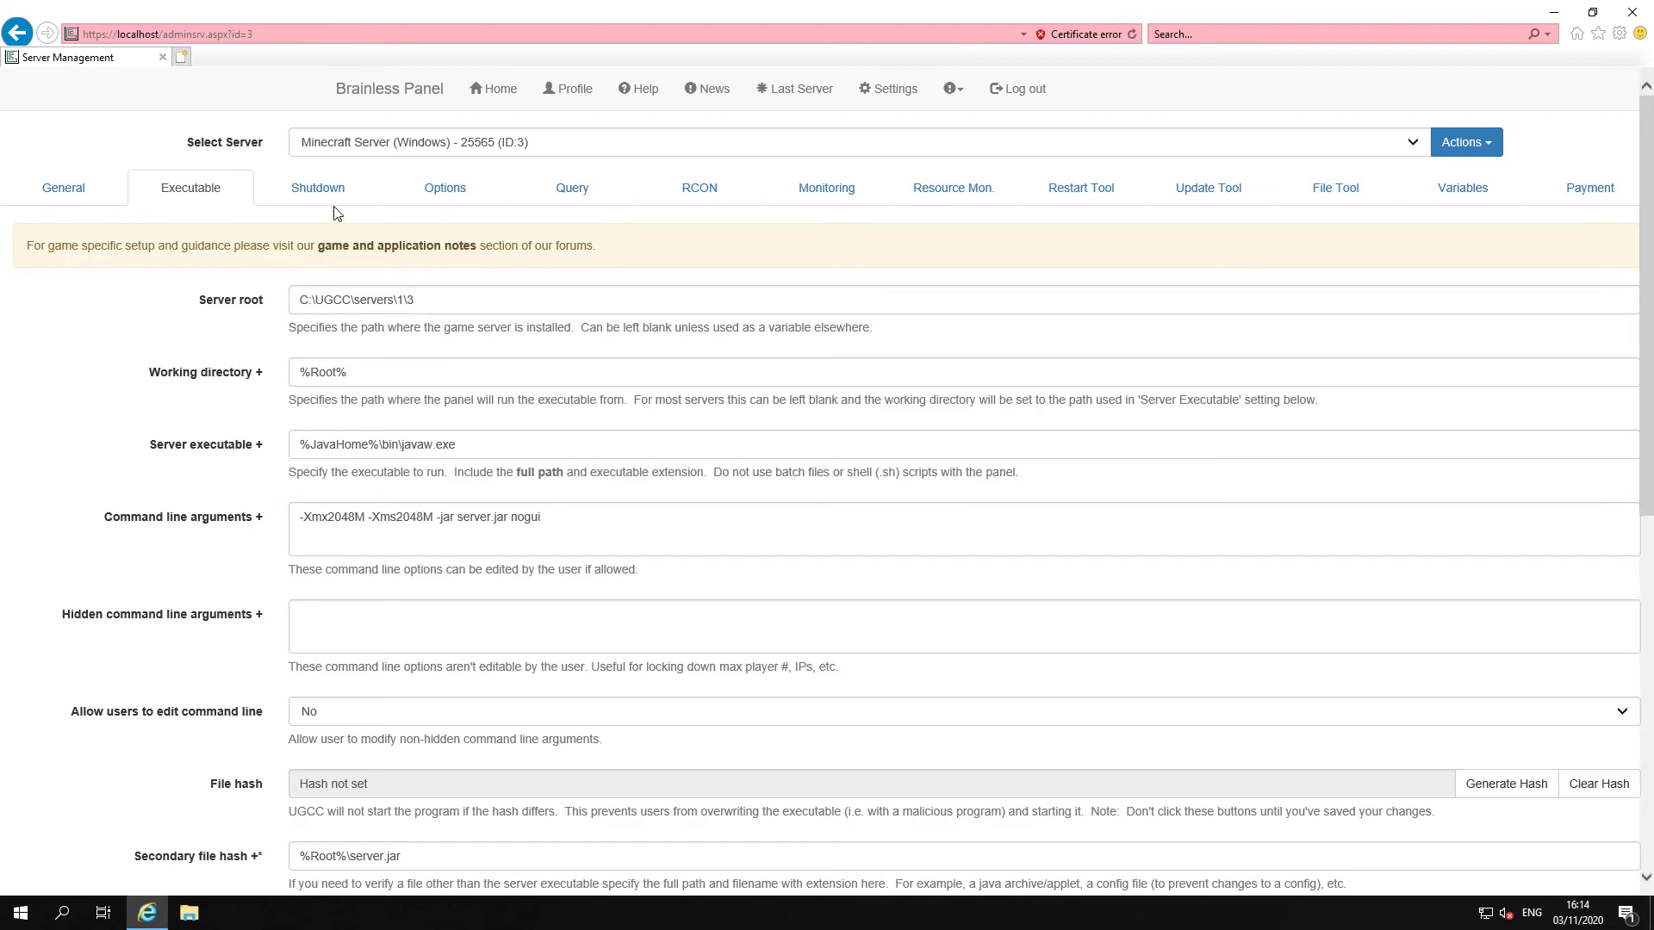
# - Look through the server's shutdown, options, query, RCON, monitoring and resource monitoring settings
pyautogui.click(333, 191)
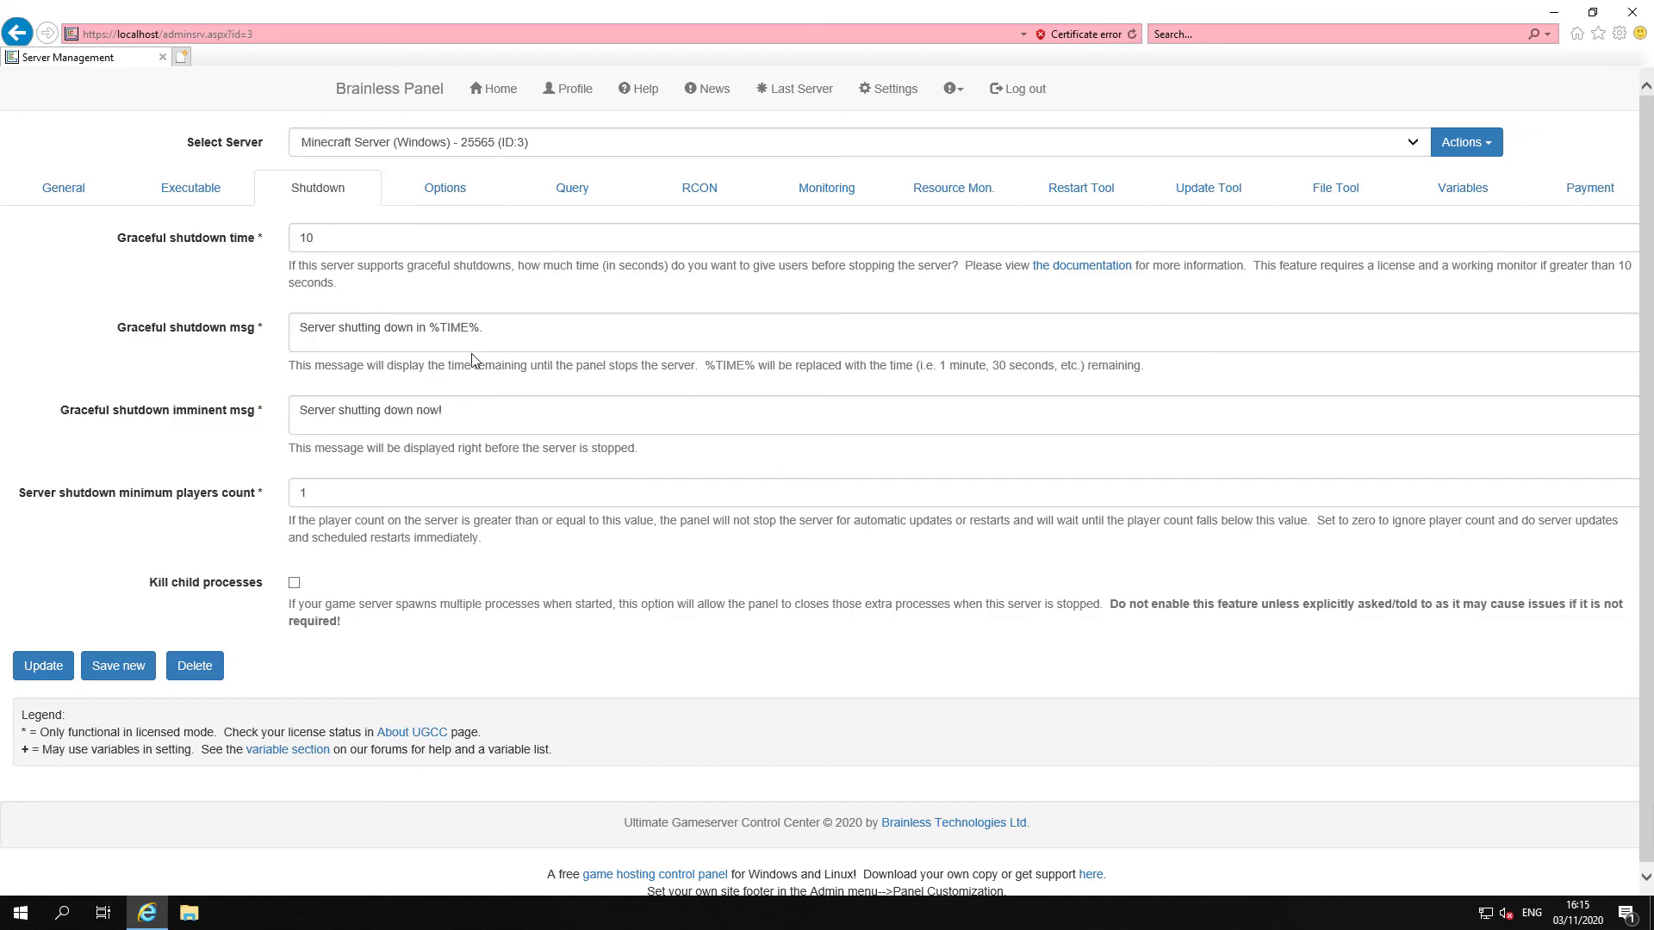
pyautogui.click(454, 203)
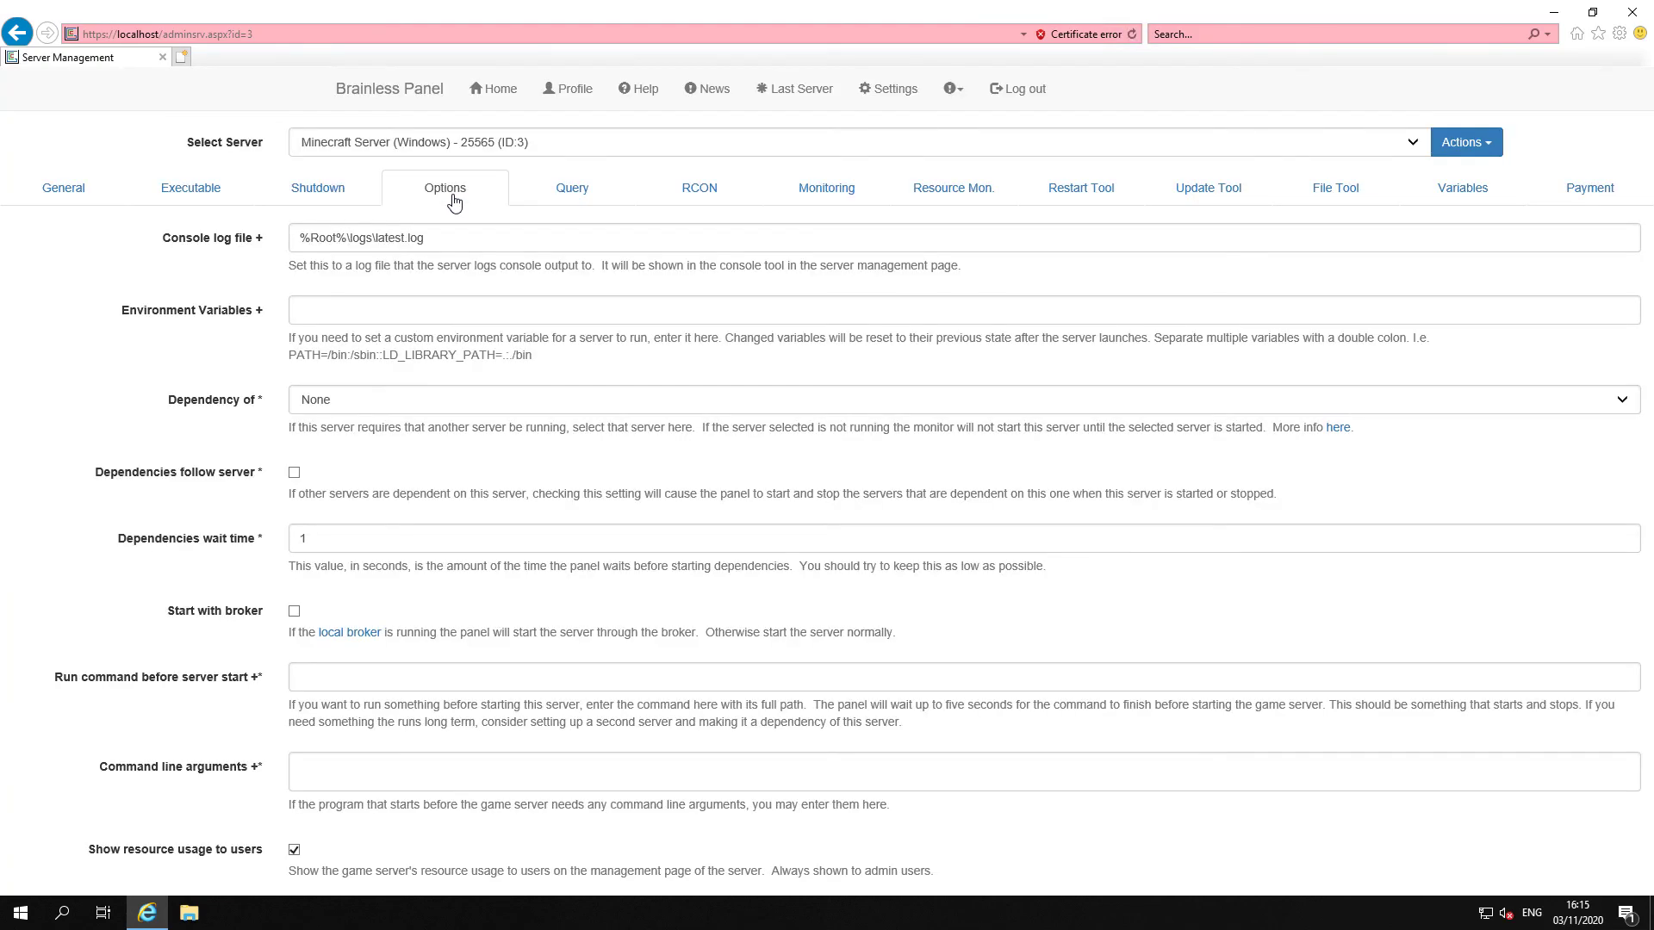
pyautogui.scroll(-3, 516, 198)
pyautogui.scroll(3, 560, 187)
pyautogui.click(561, 187)
pyautogui.click(711, 195)
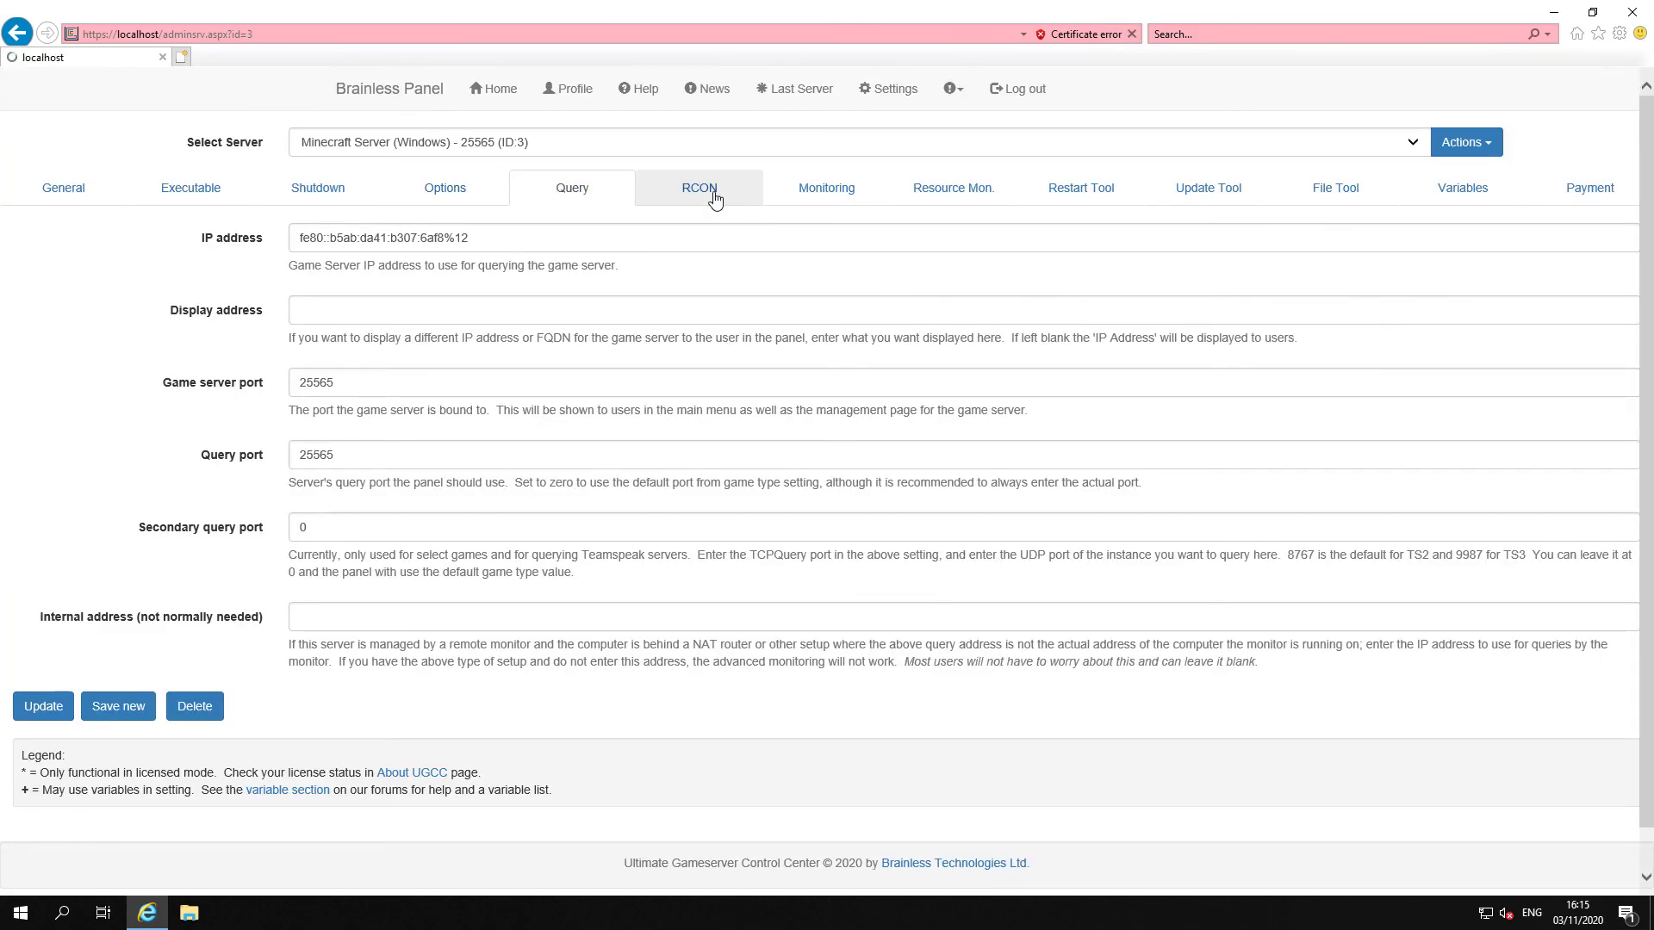
pyautogui.click(866, 199)
pyautogui.click(953, 199)
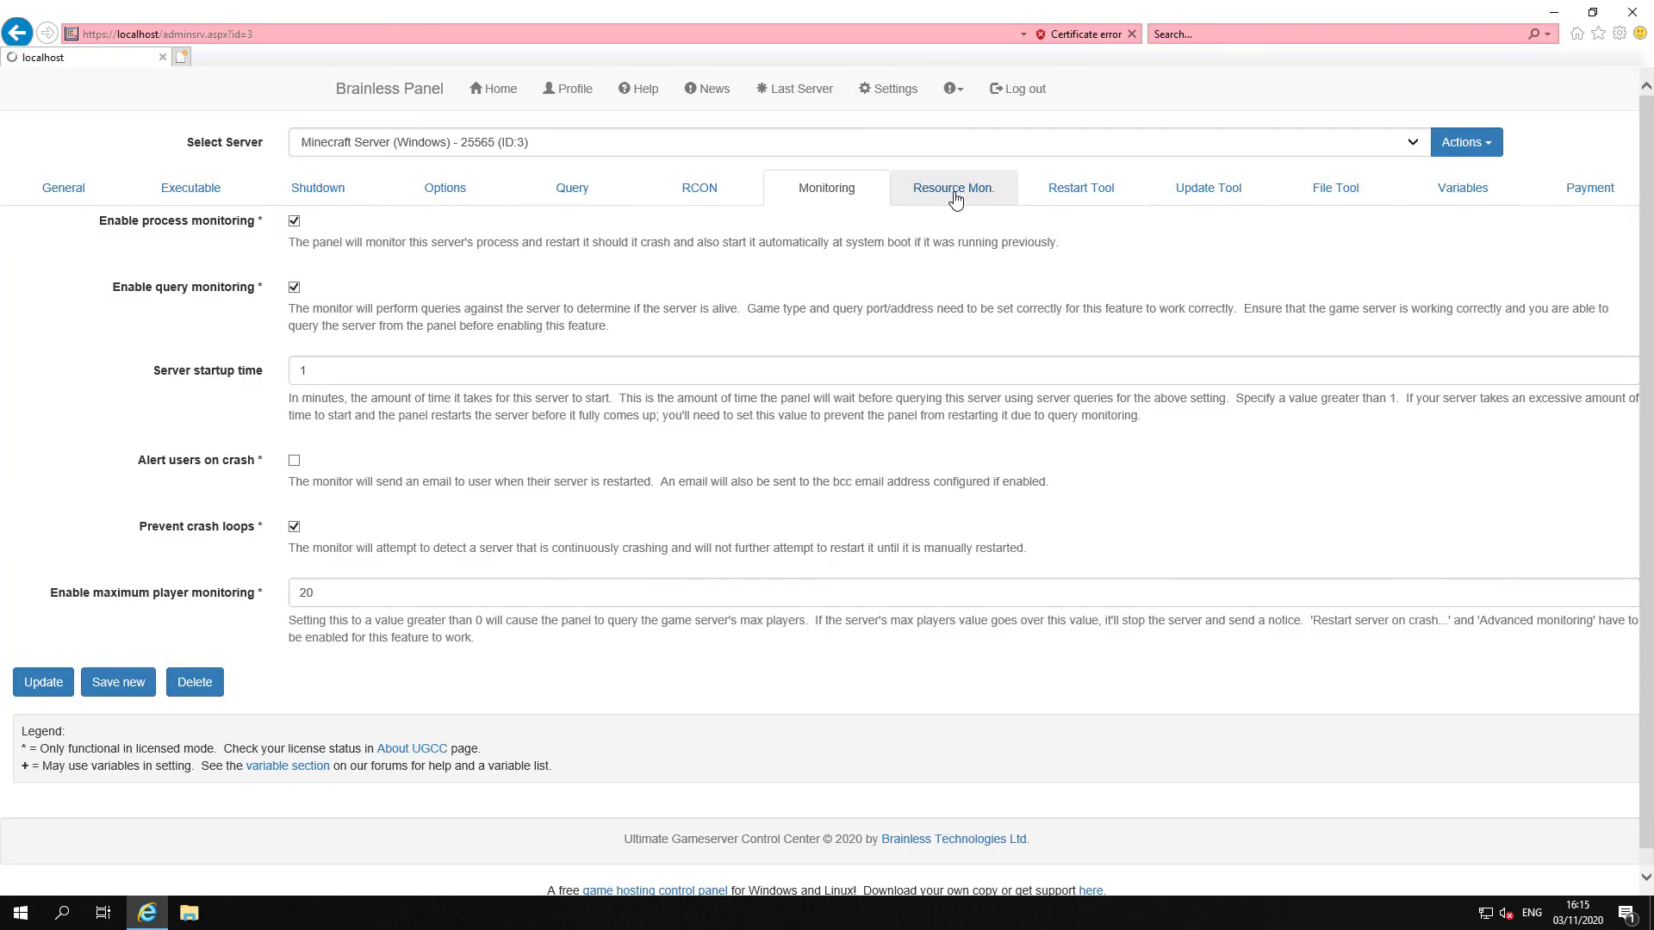
# - Set the time for the server's scheduled automatic restarts to 01:00
pyautogui.click(1100, 201)
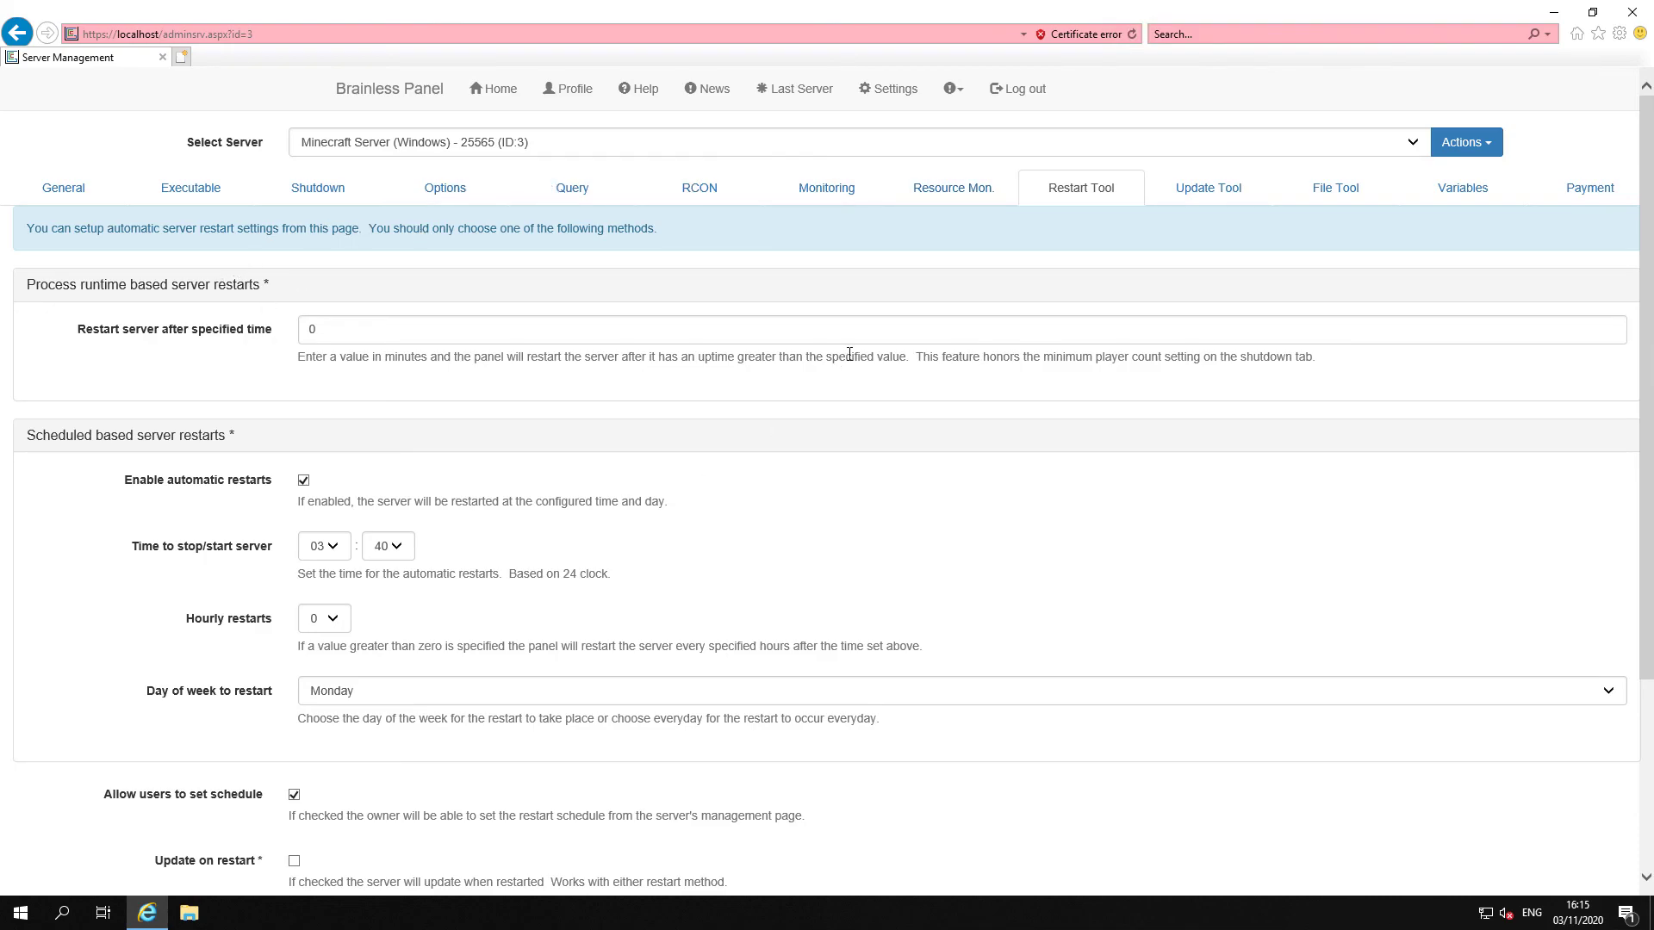
pyautogui.scroll(-3, 319, 396)
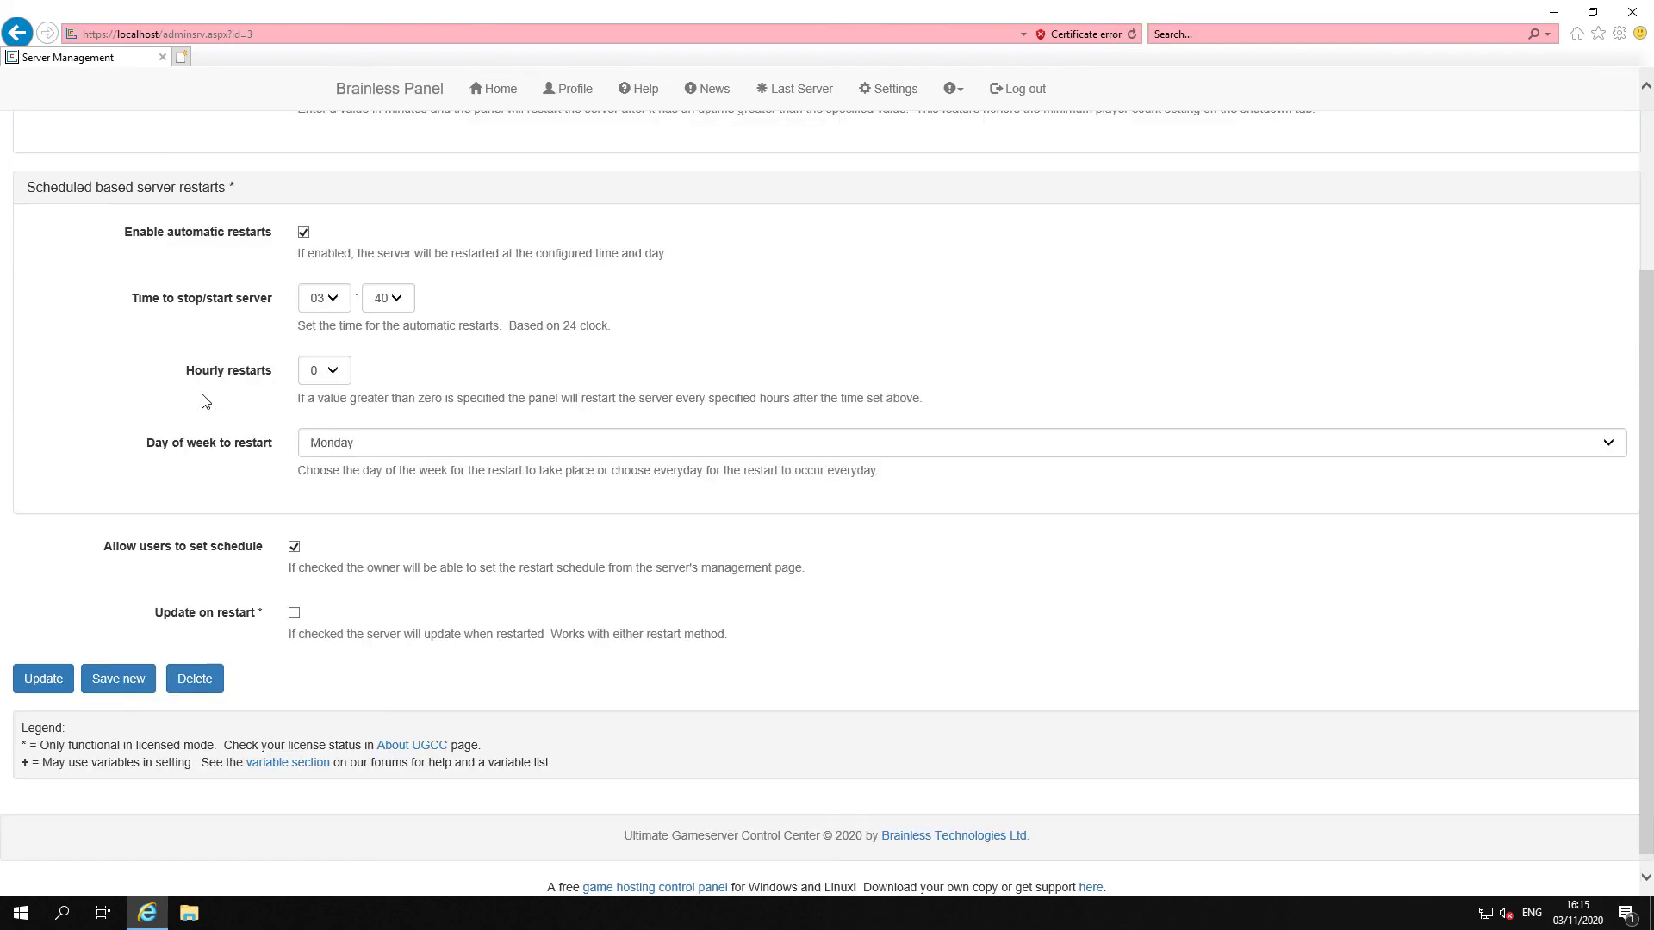
pyautogui.click(334, 372)
pyautogui.click(339, 383)
pyautogui.click(331, 300)
pyautogui.click(318, 272)
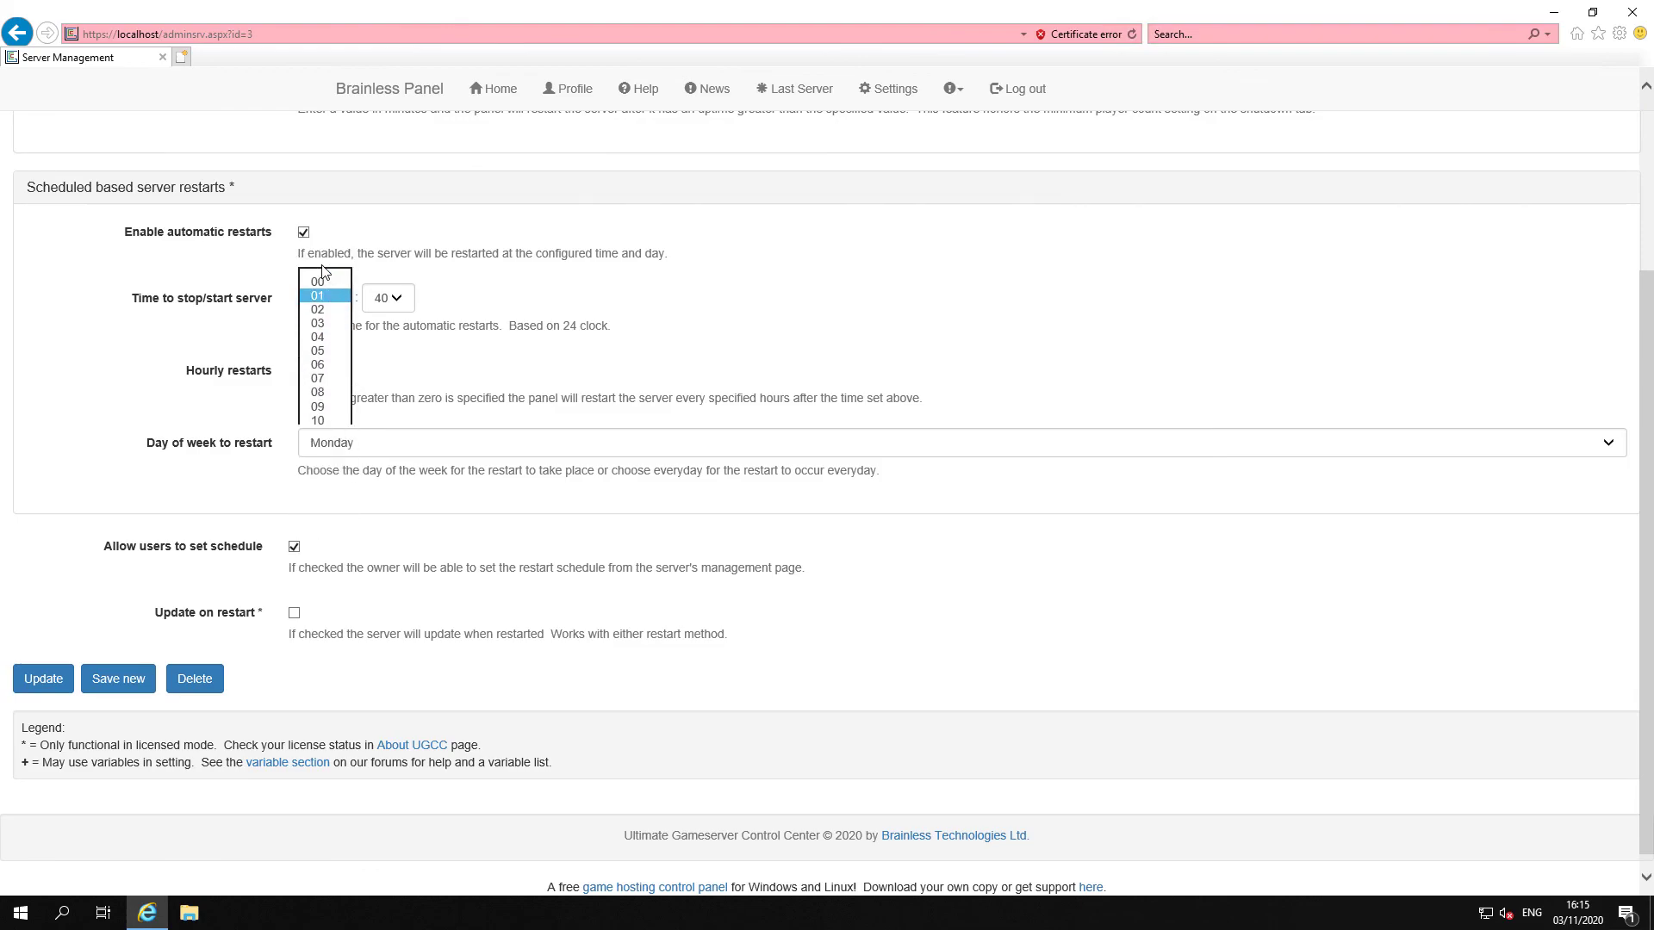
pyautogui.click(397, 299)
pyautogui.click(388, 252)
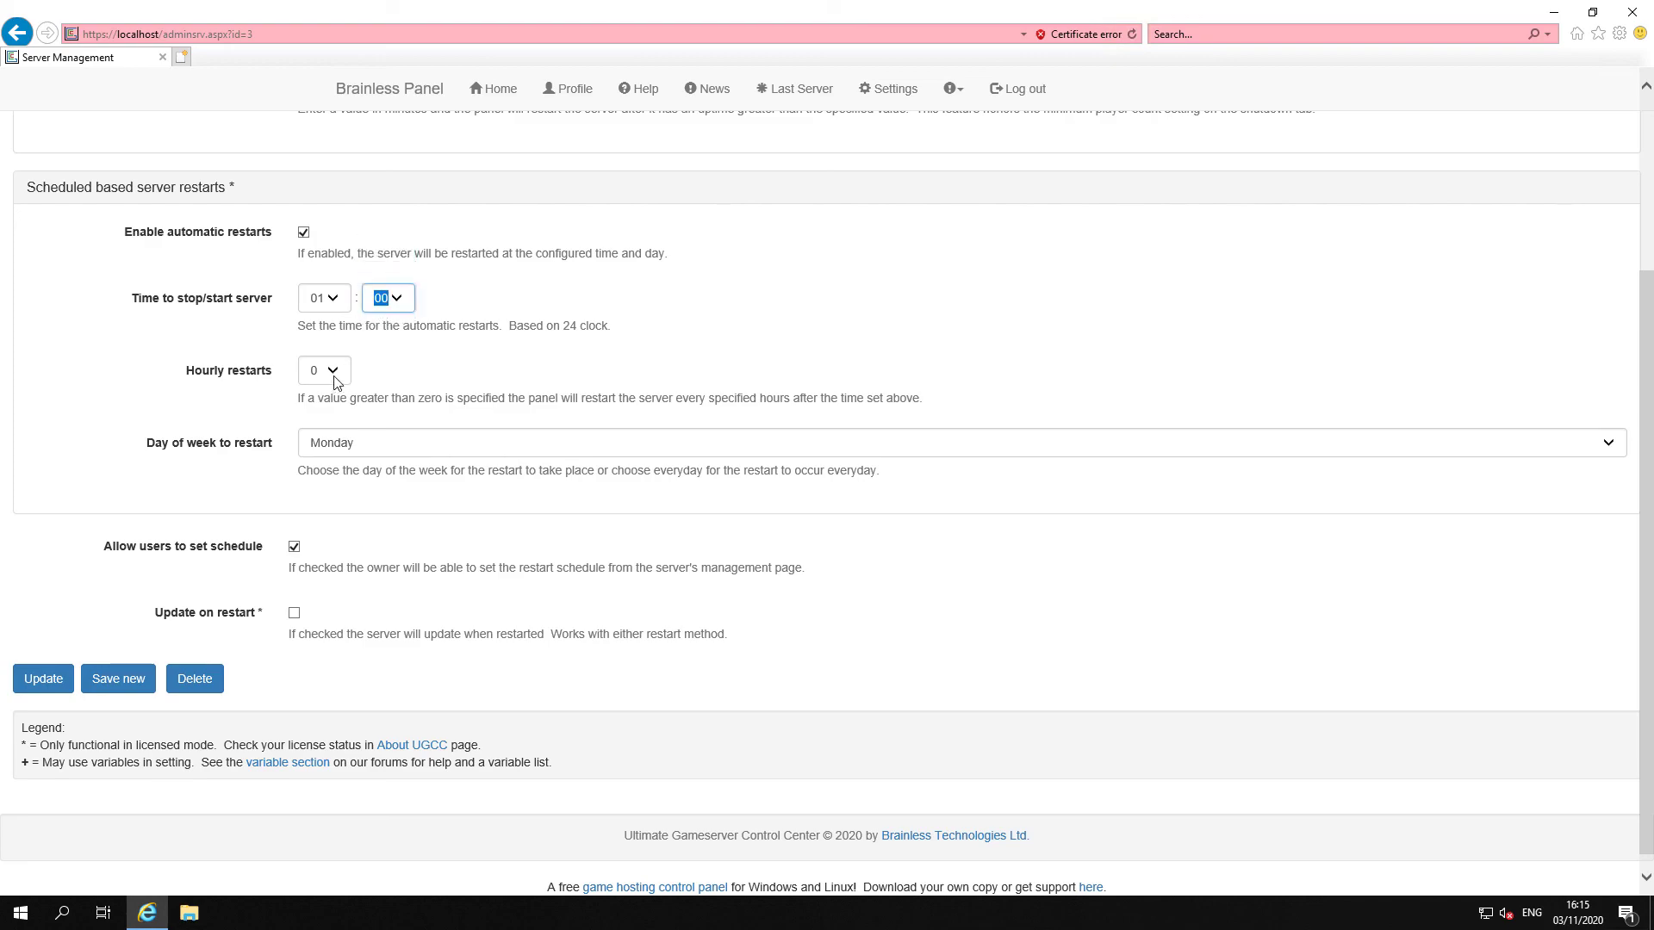
# - Set hourly restarts to 4 and the restart day to Everyday, and save the server's settings
pyautogui.click(336, 371)
pyautogui.click(316, 425)
pyautogui.click(336, 445)
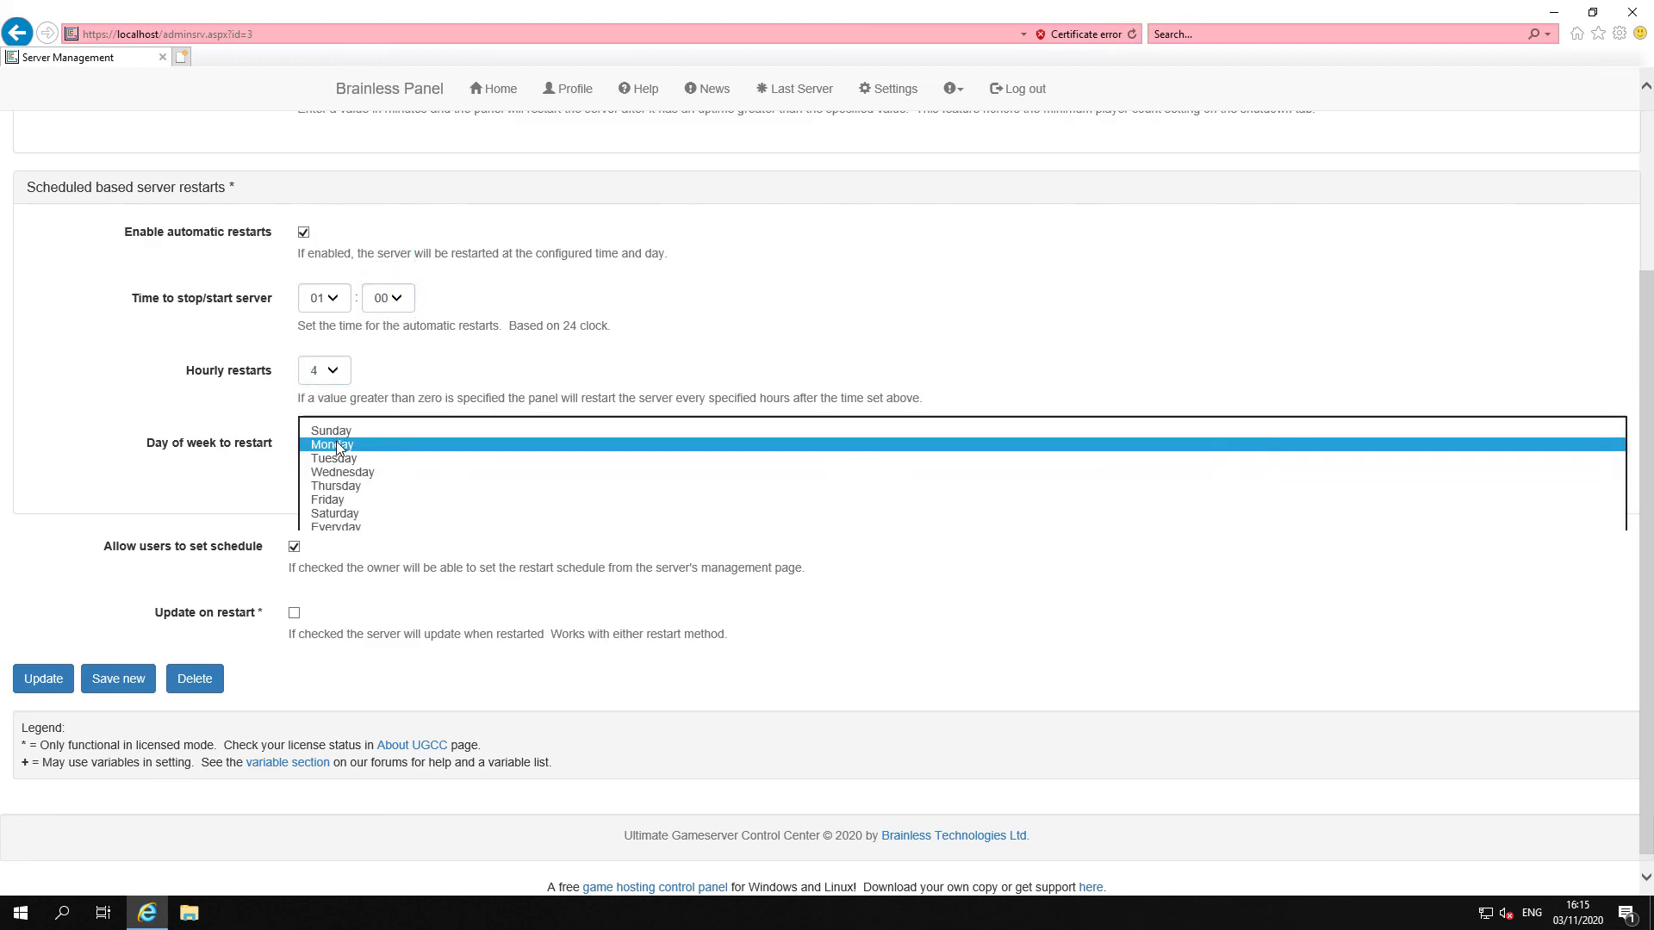
pyautogui.click(335, 527)
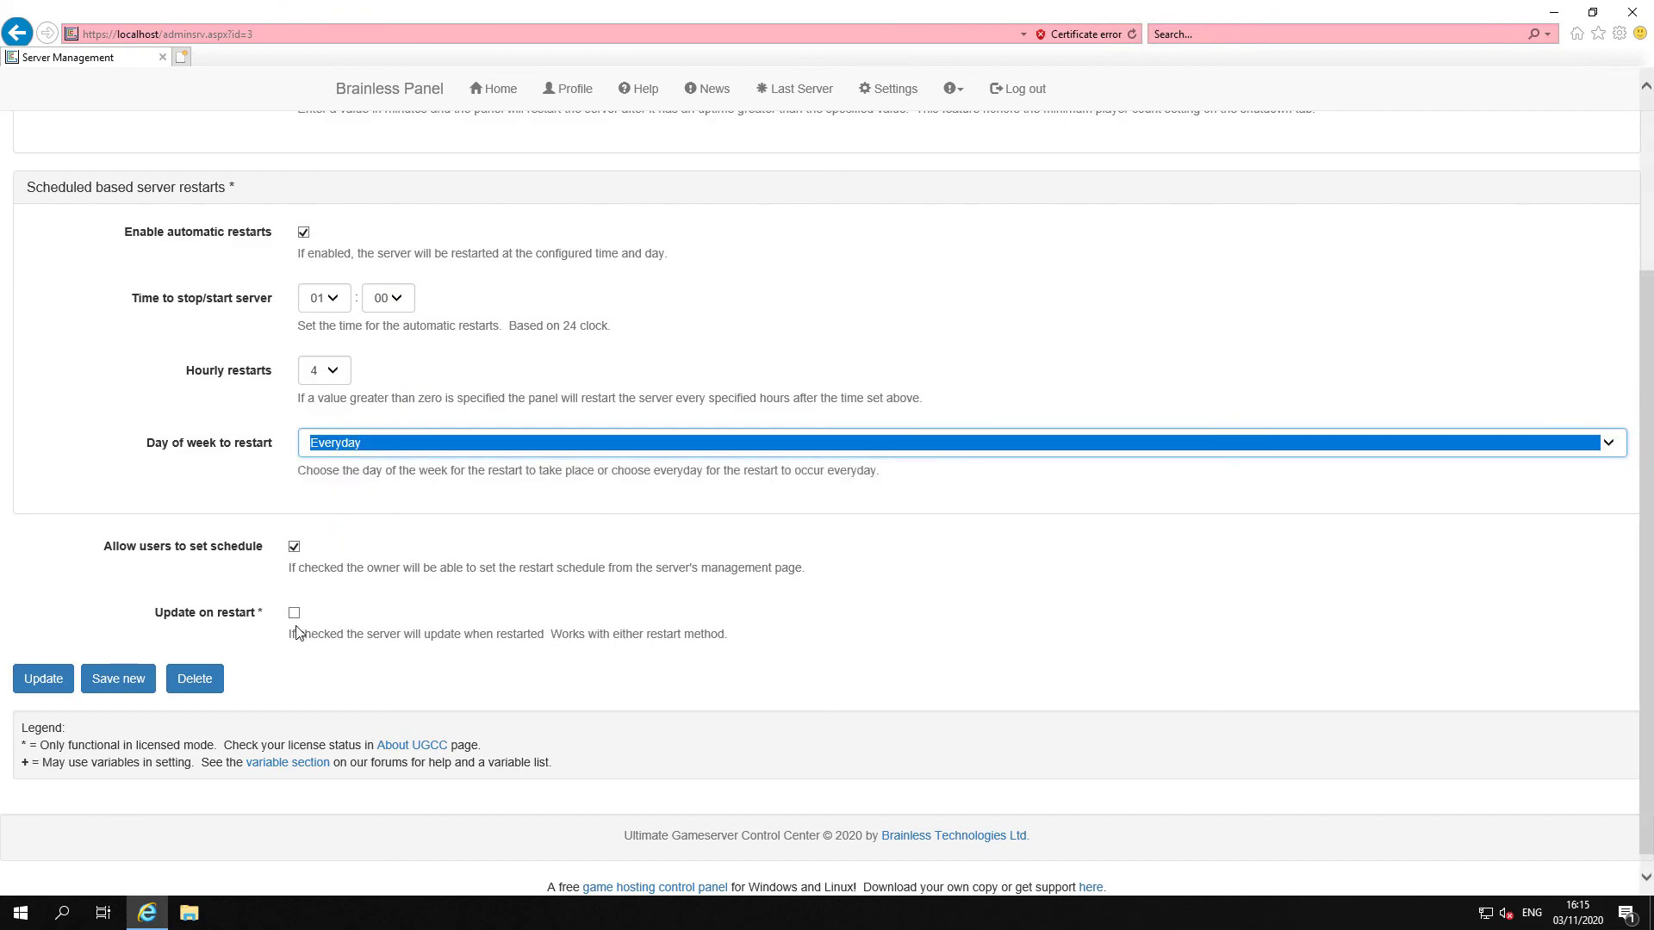
pyautogui.click(48, 680)
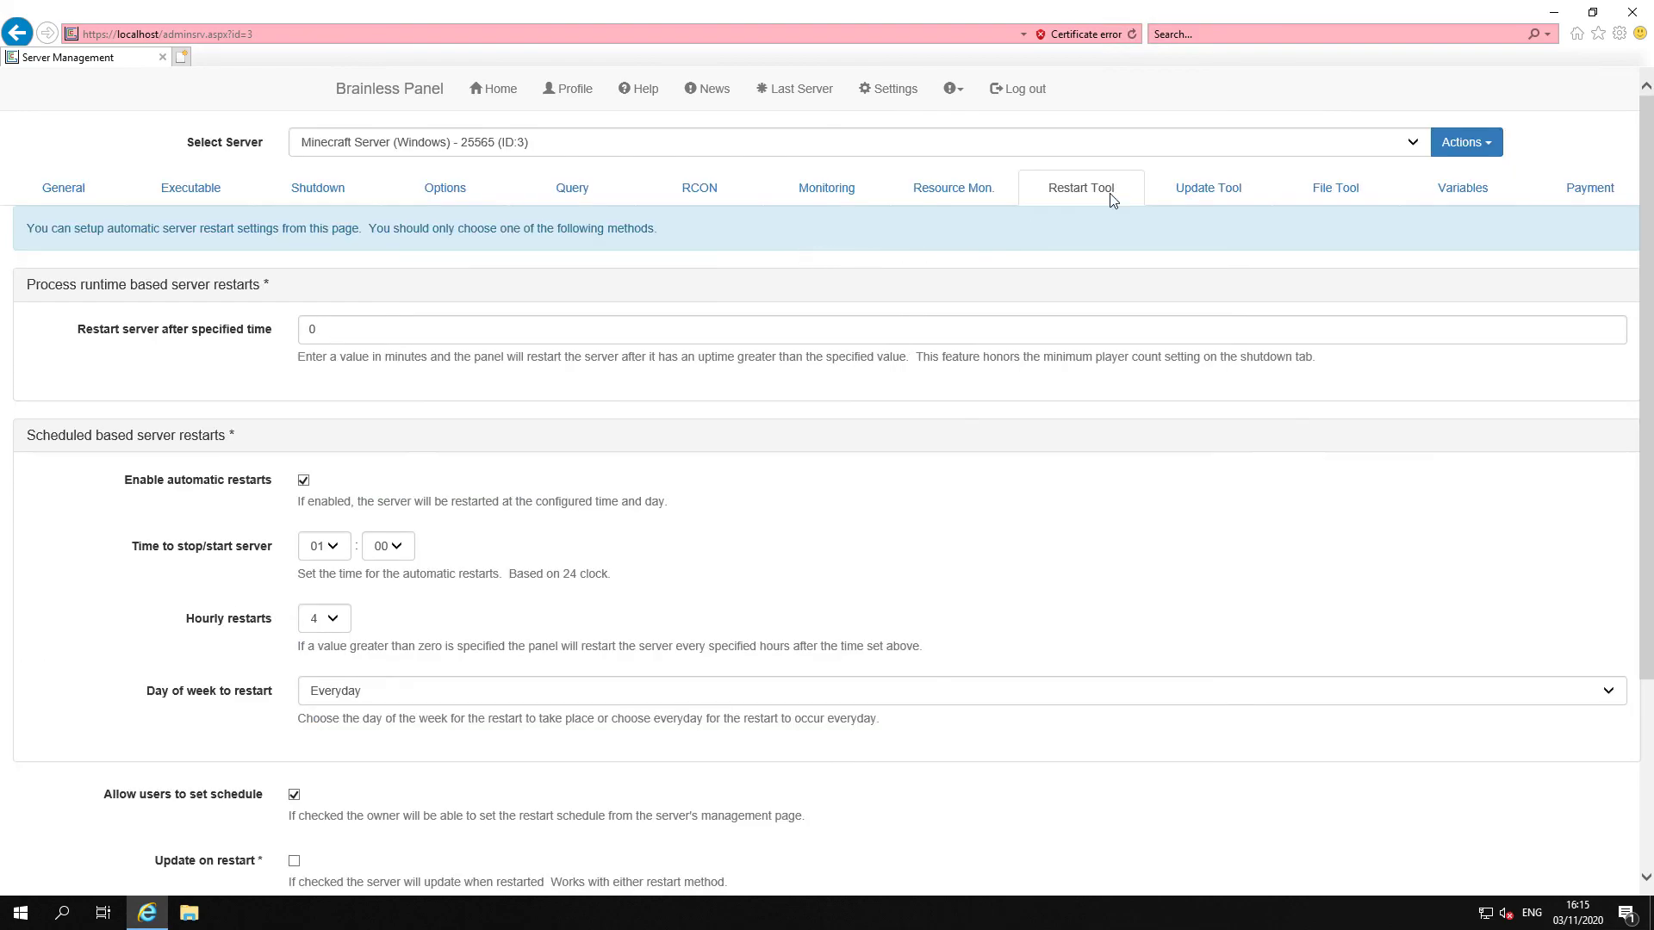
# - Look through the server's update tool, file tool and variables settings
pyautogui.click(1192, 196)
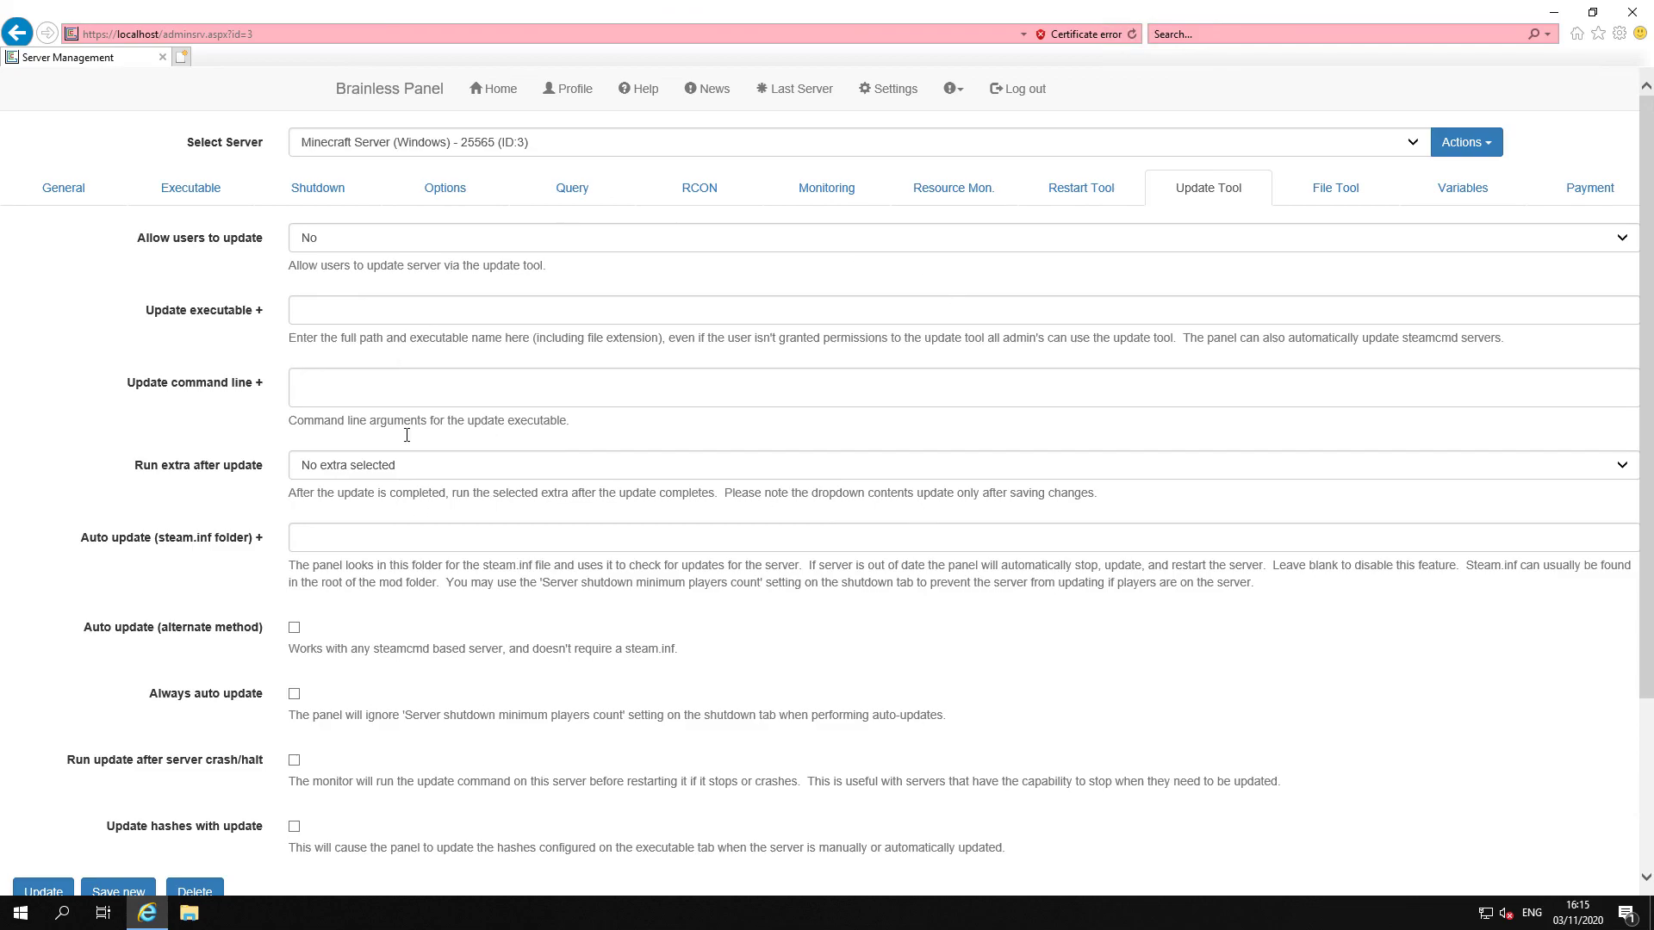
pyautogui.scroll(-3, 852, 762)
pyautogui.scroll(3, 1206, 388)
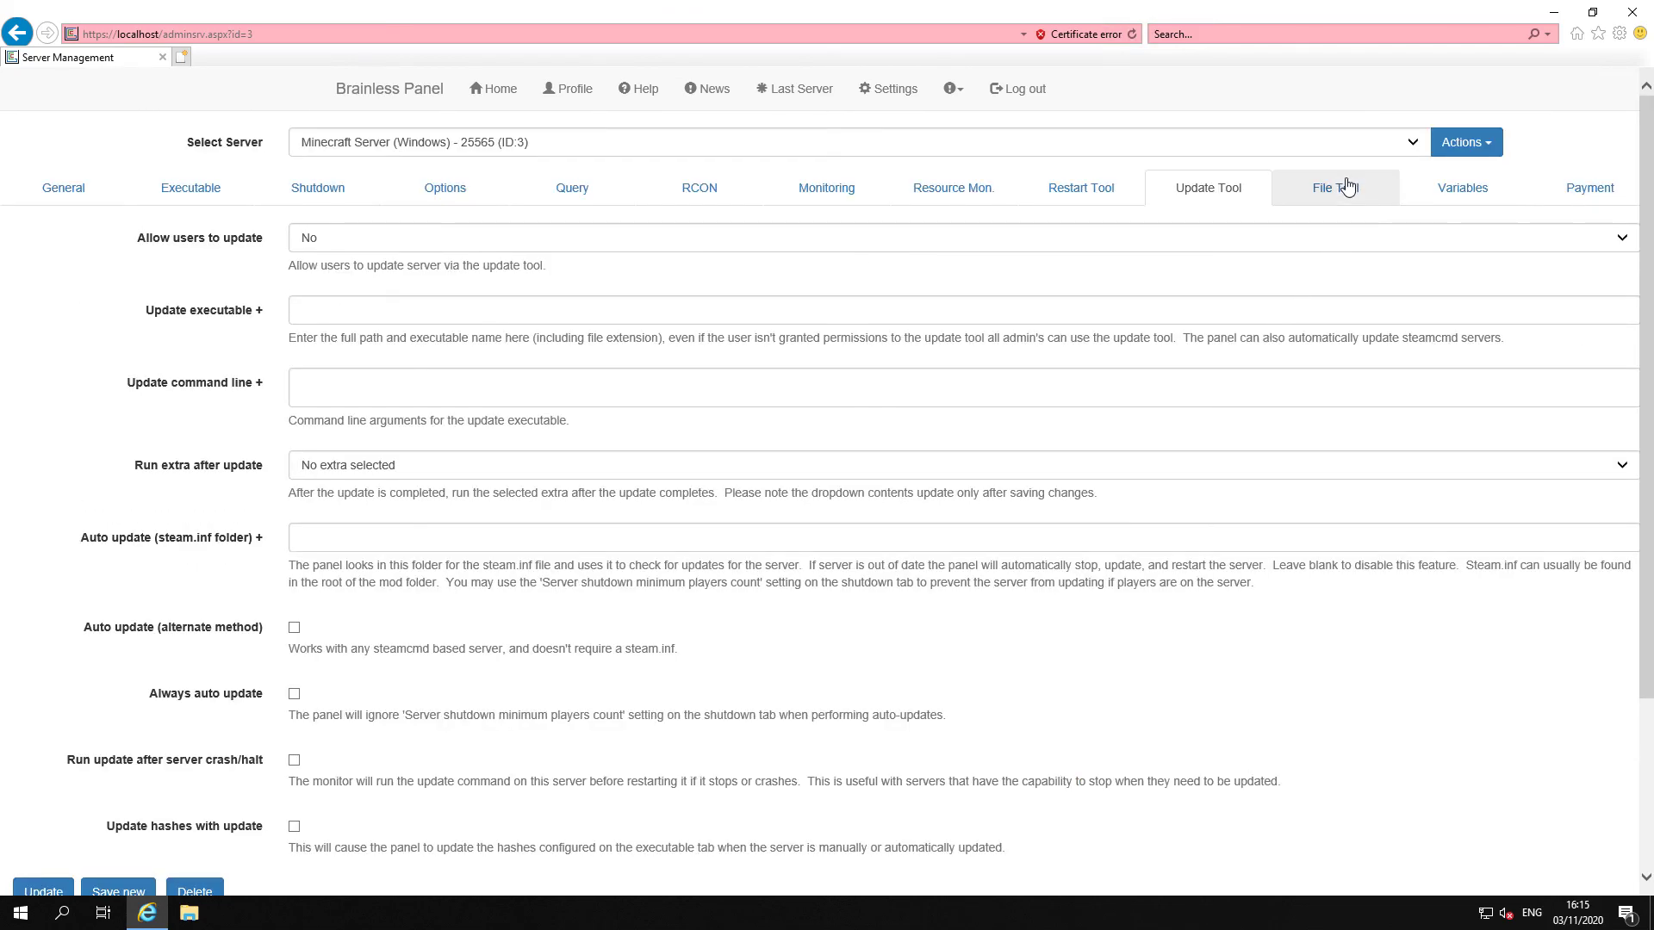
pyautogui.click(1346, 187)
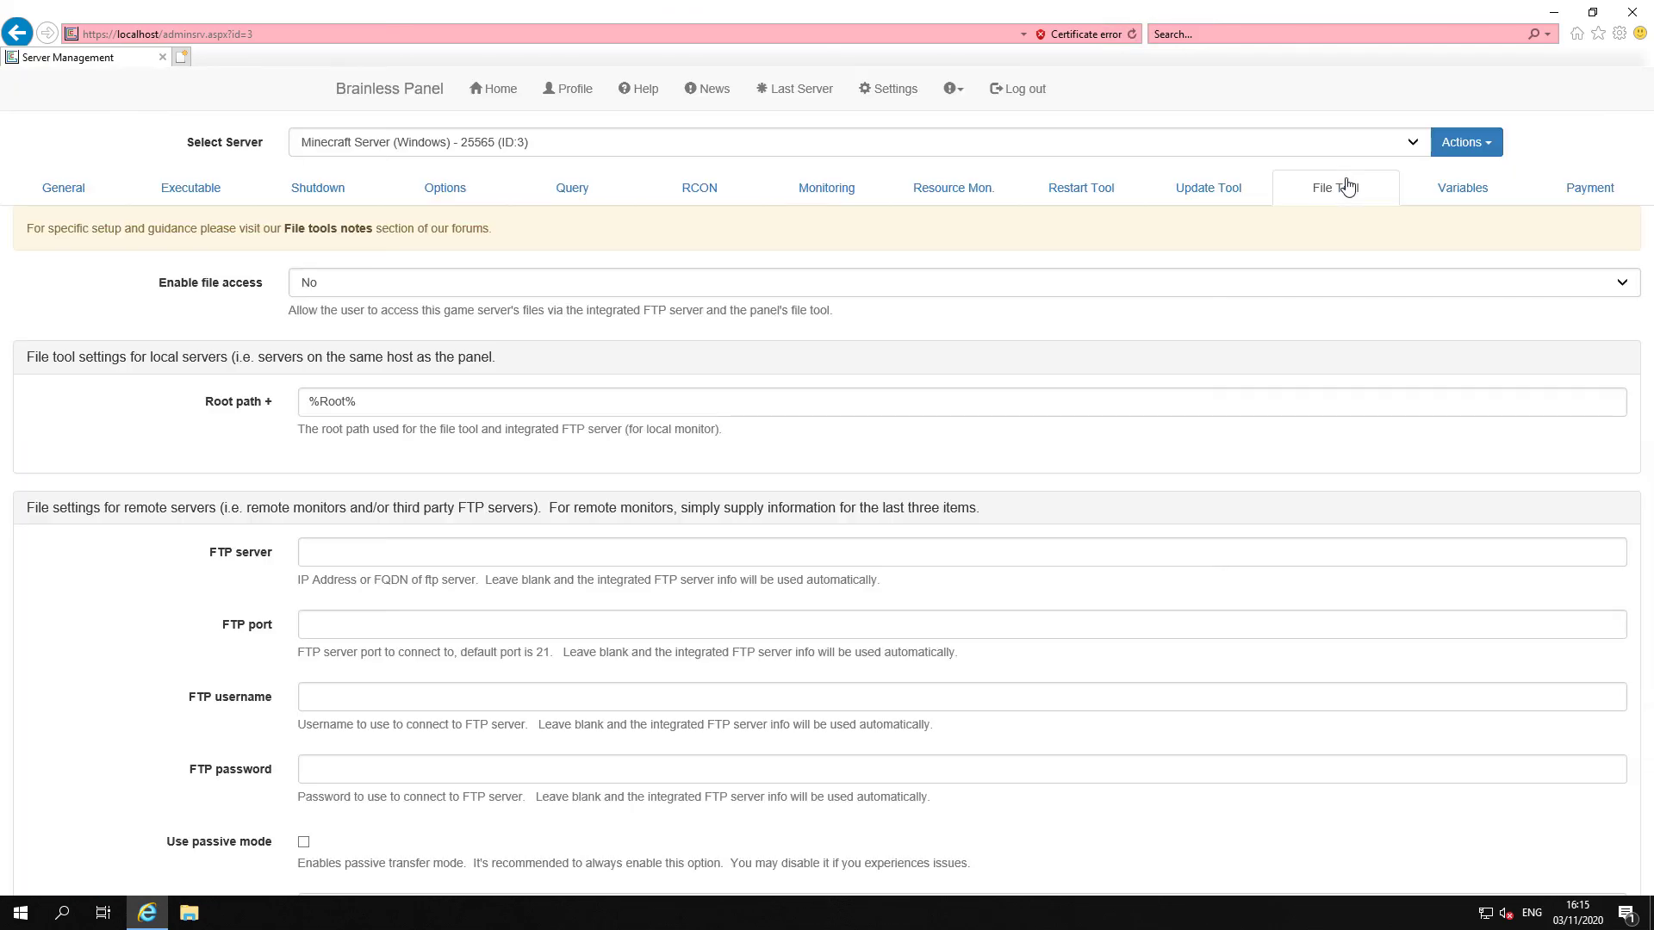
pyautogui.click(1492, 204)
pyautogui.scroll(-5, 453, 399)
pyautogui.scroll(5, 450, 402)
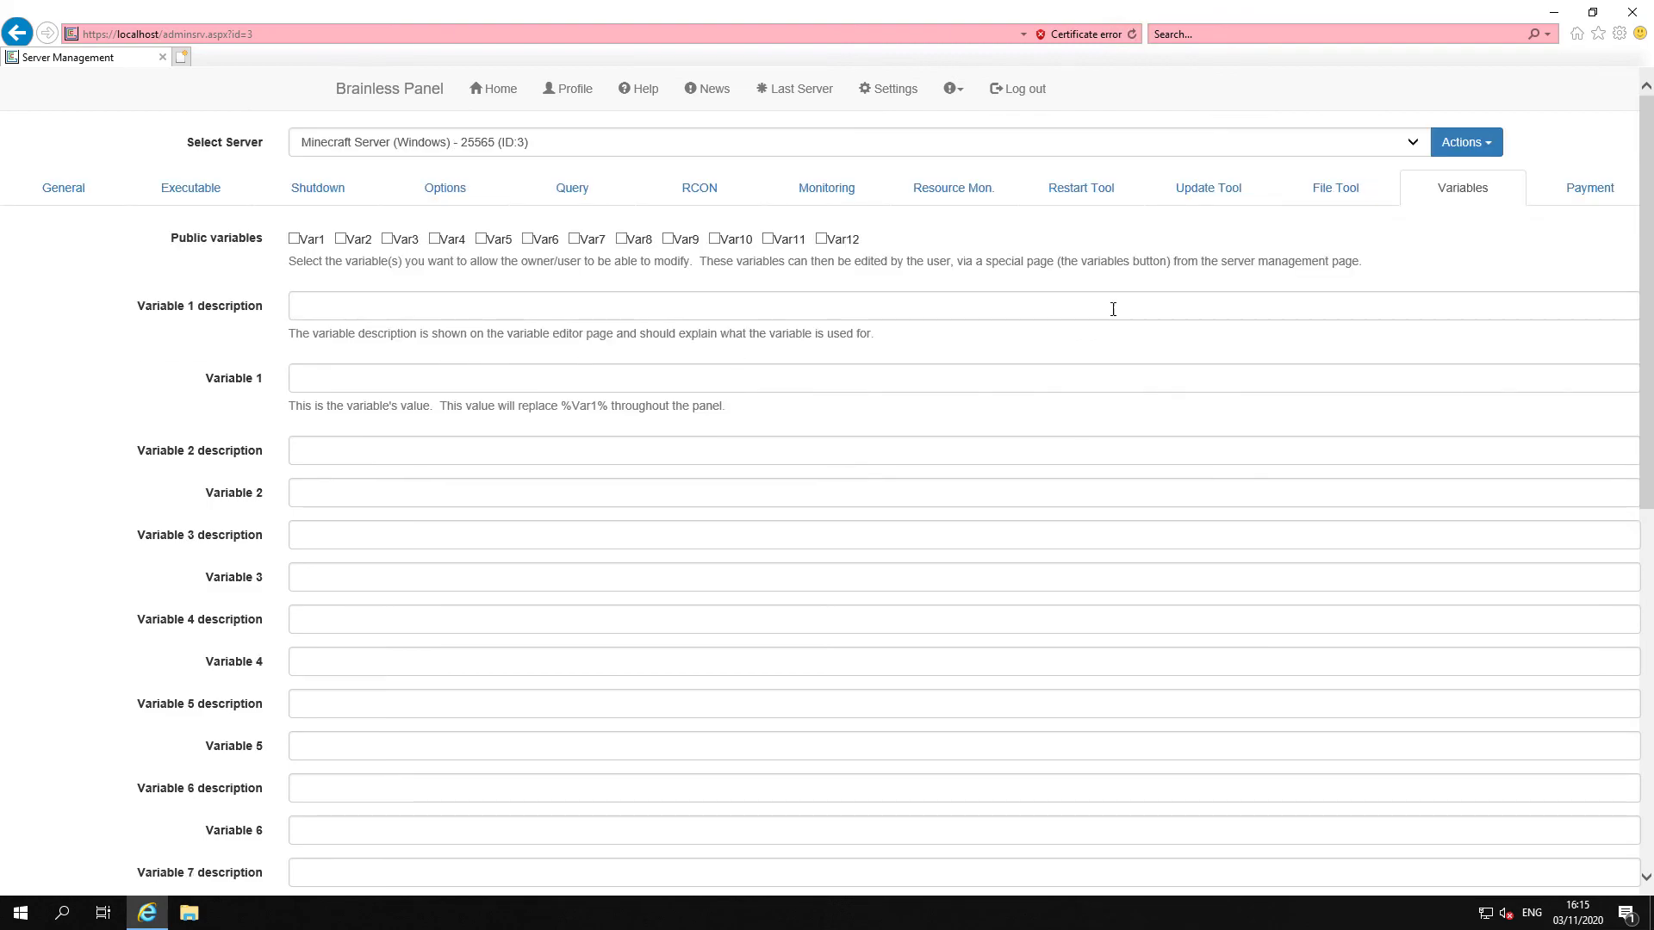
# - Disable payment reminders by setting the payment due date to 0, save the settings and dismiss the AutoComplete prompt
pyautogui.click(1602, 184)
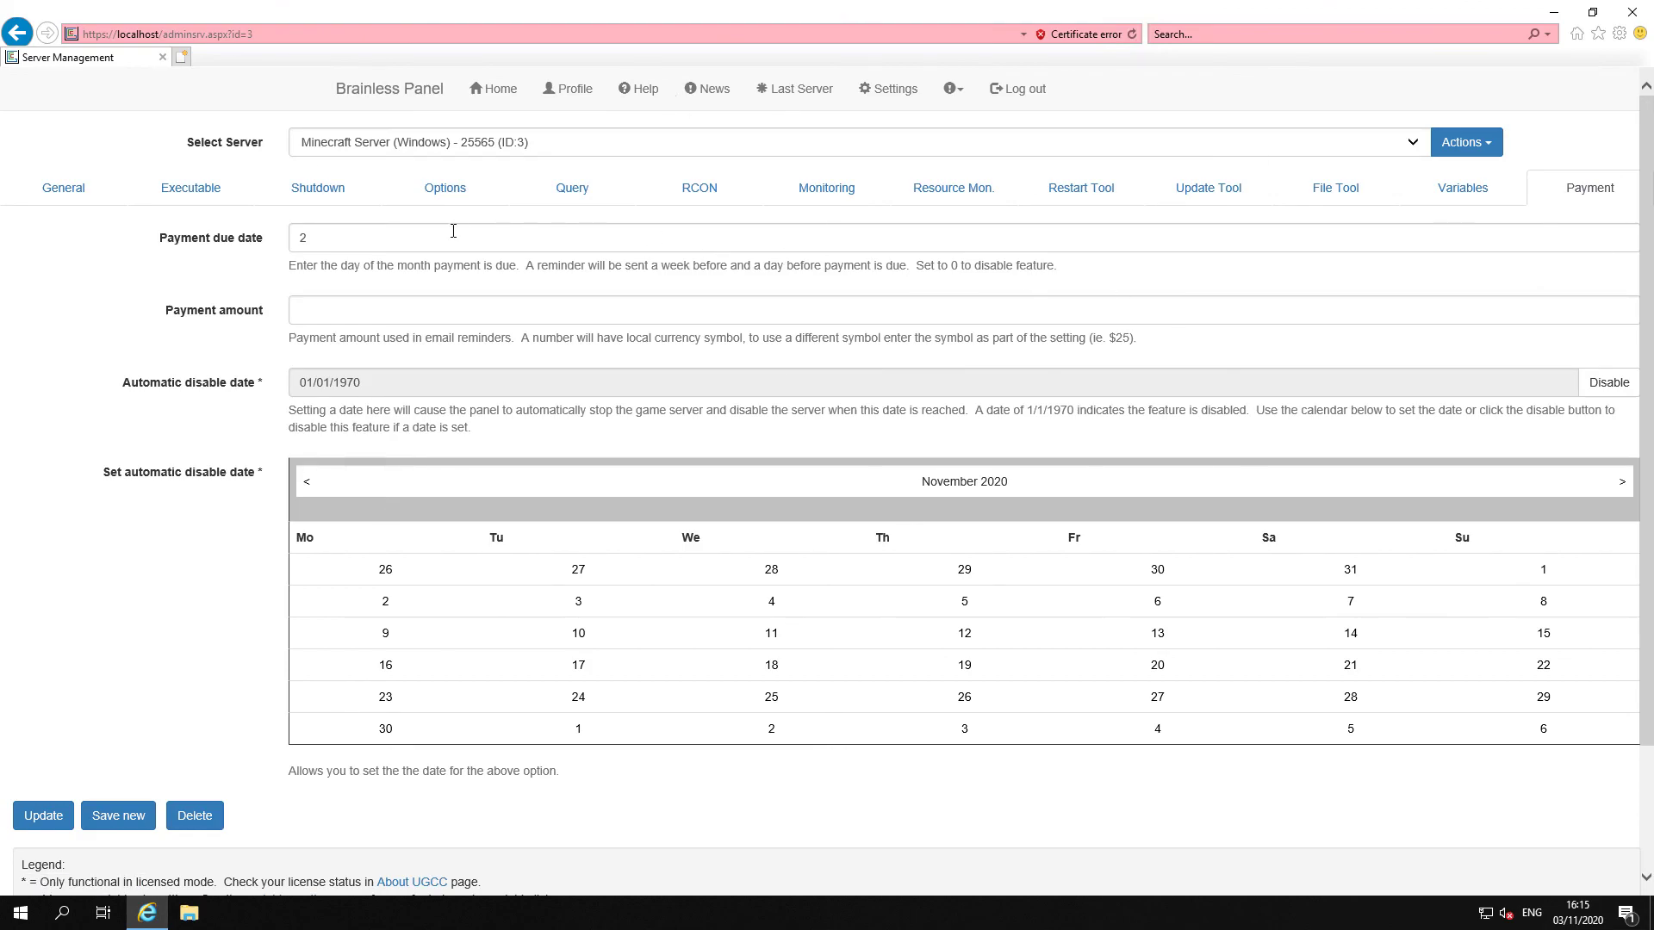
pyautogui.moveTo(387, 237); pyautogui.dragTo(161, 230)
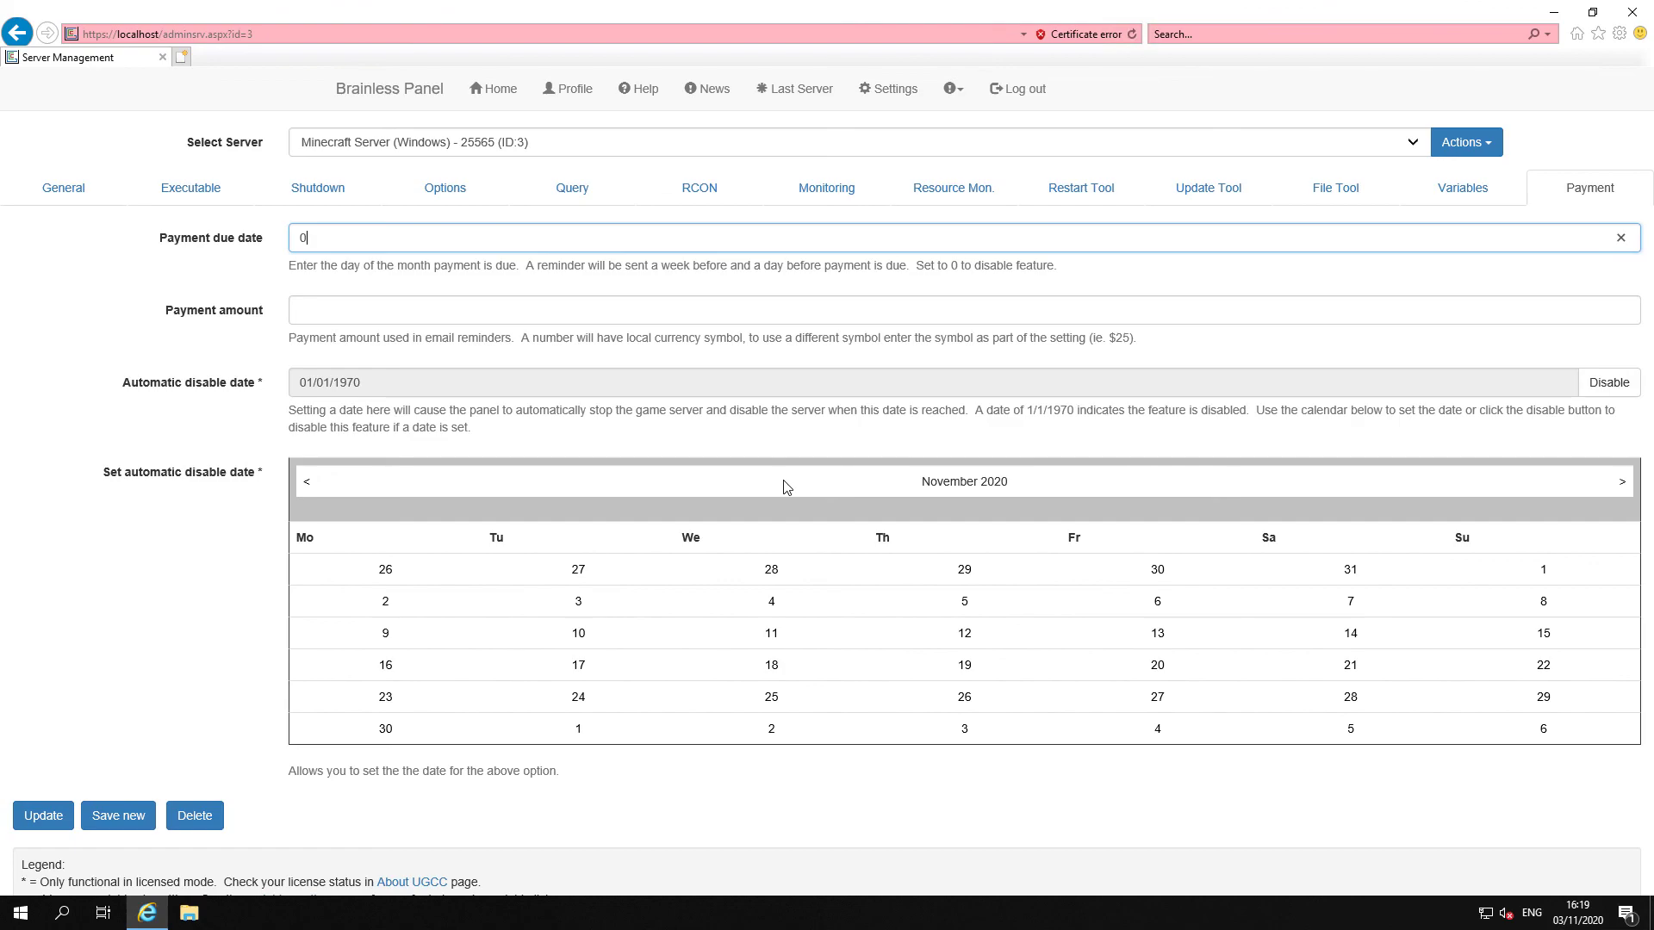
pyautogui.click(43, 816)
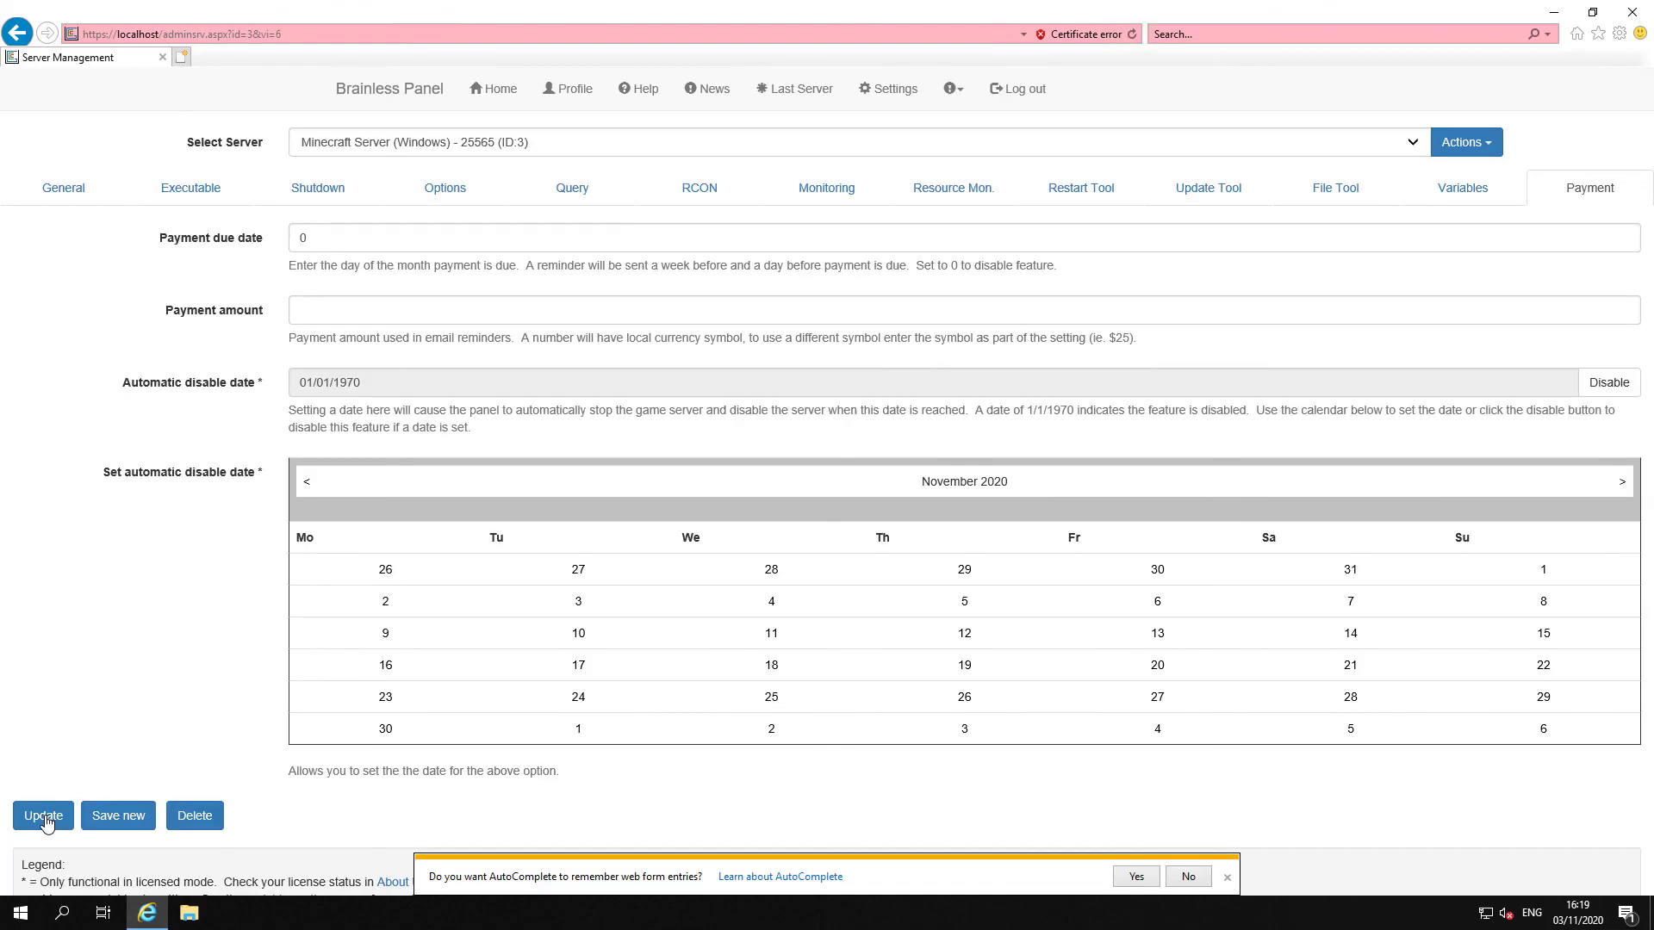
pyautogui.click(1226, 877)
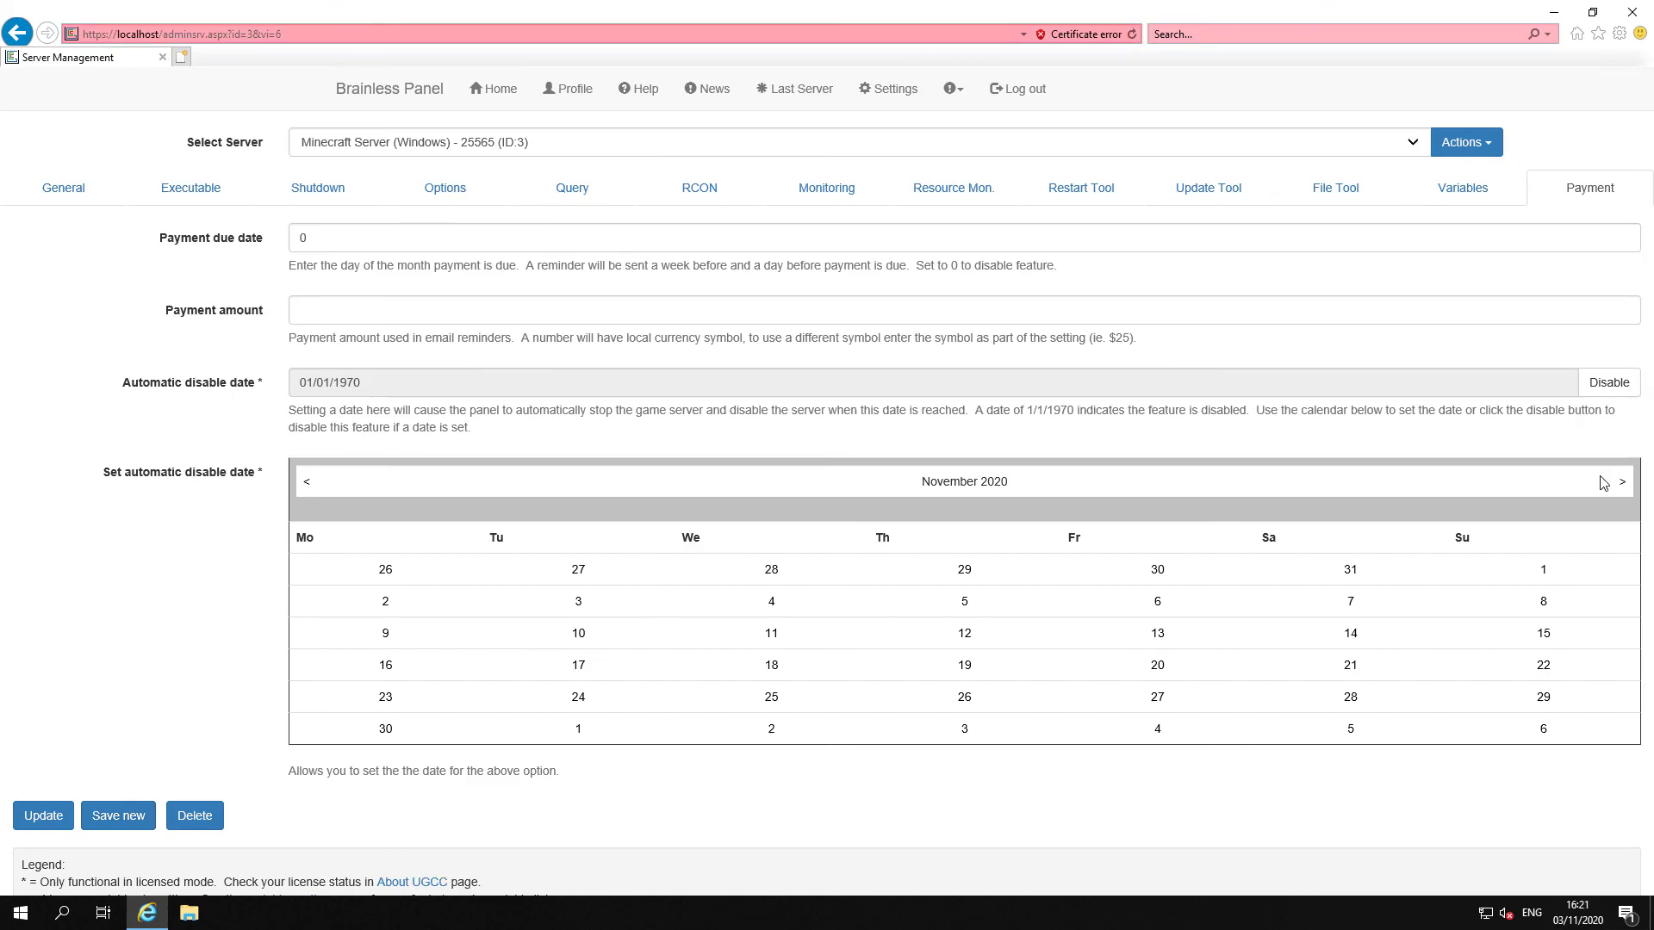
# - Return to the last server's management page and start the Minecraft server
pyautogui.click(800, 93)
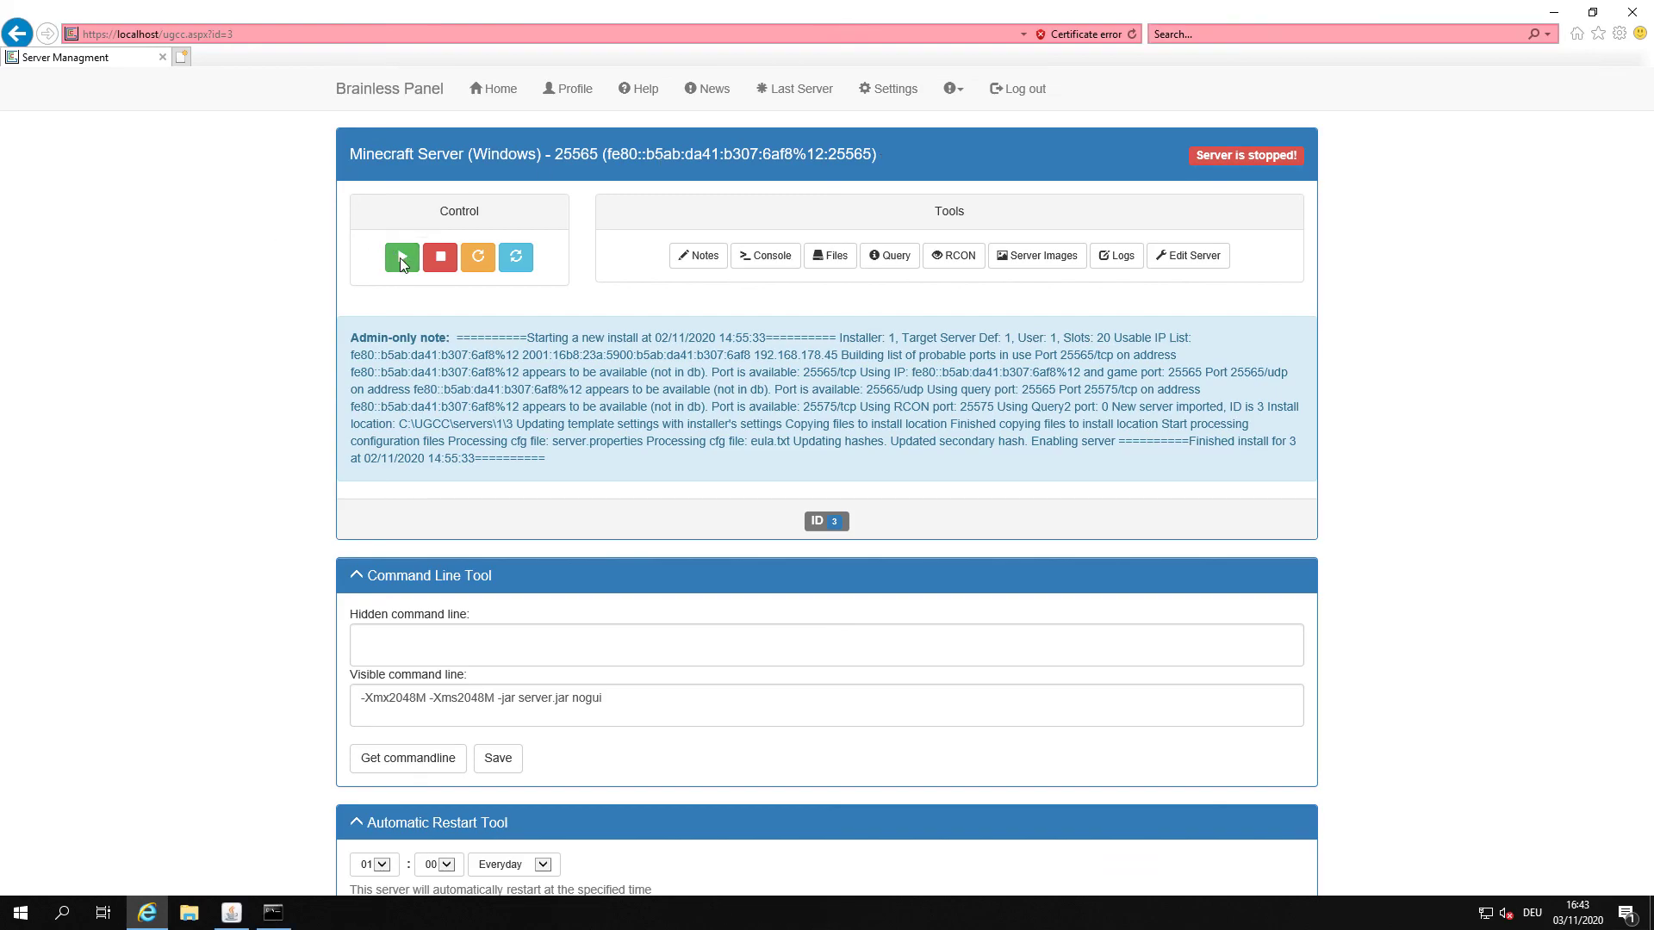
pyautogui.click(401, 258)
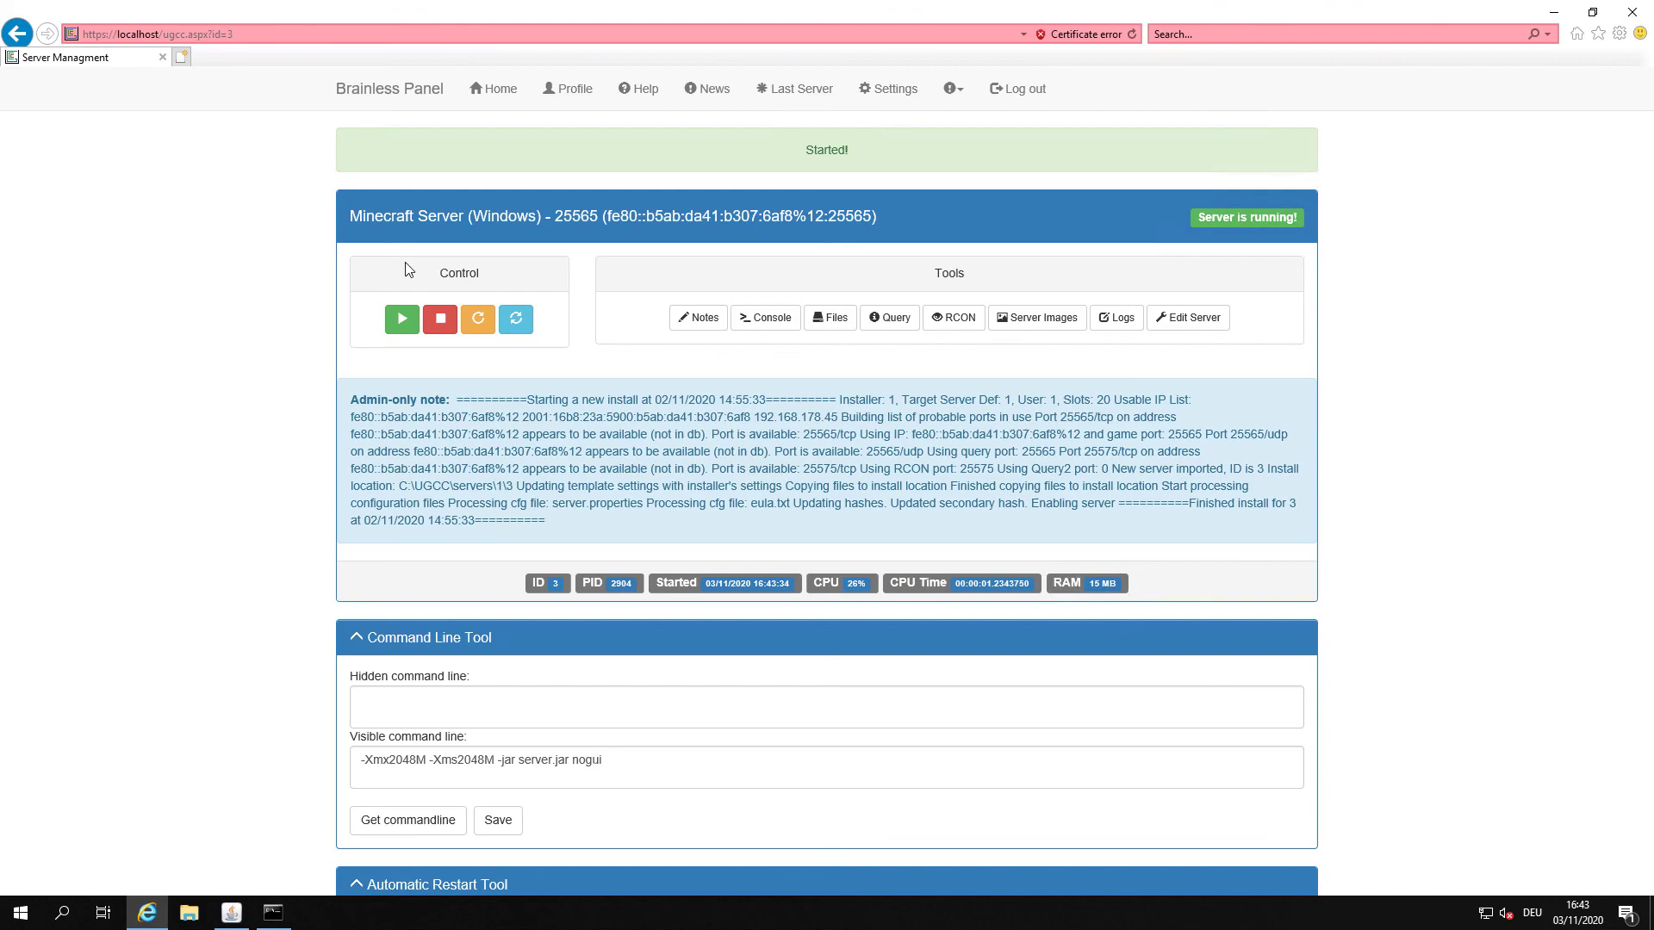
# - Query the server and check its name, map, game type and player count
pyautogui.click(886, 325)
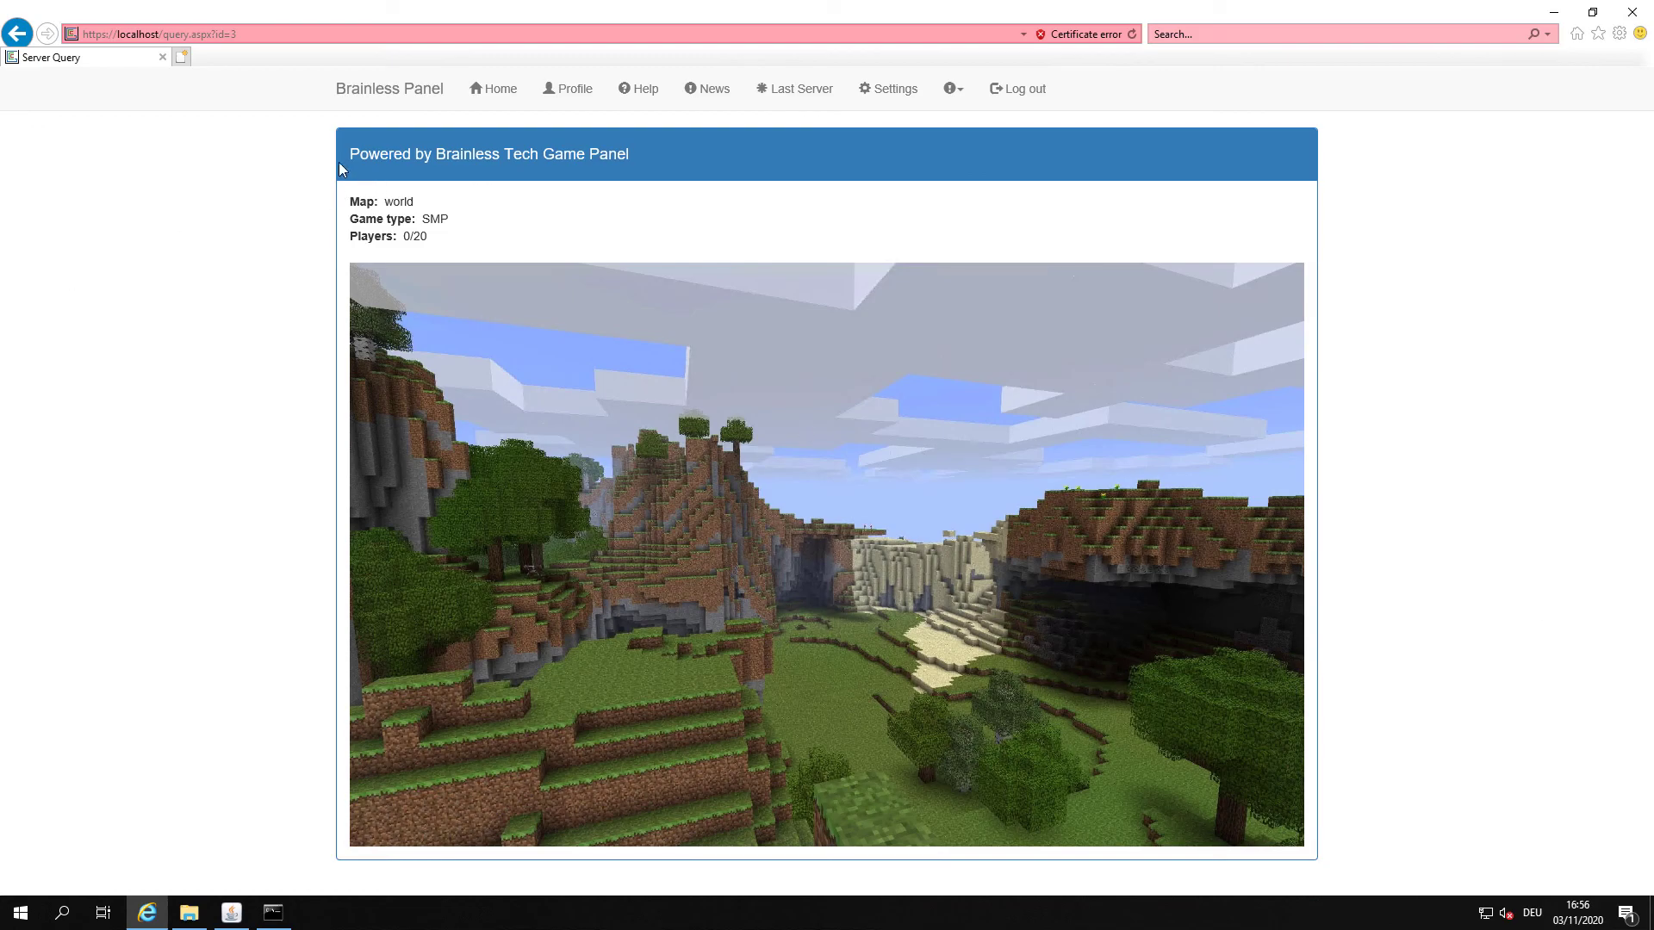
pyautogui.moveTo(637, 158); pyautogui.dragTo(327, 164)
pyautogui.click(256, 222)
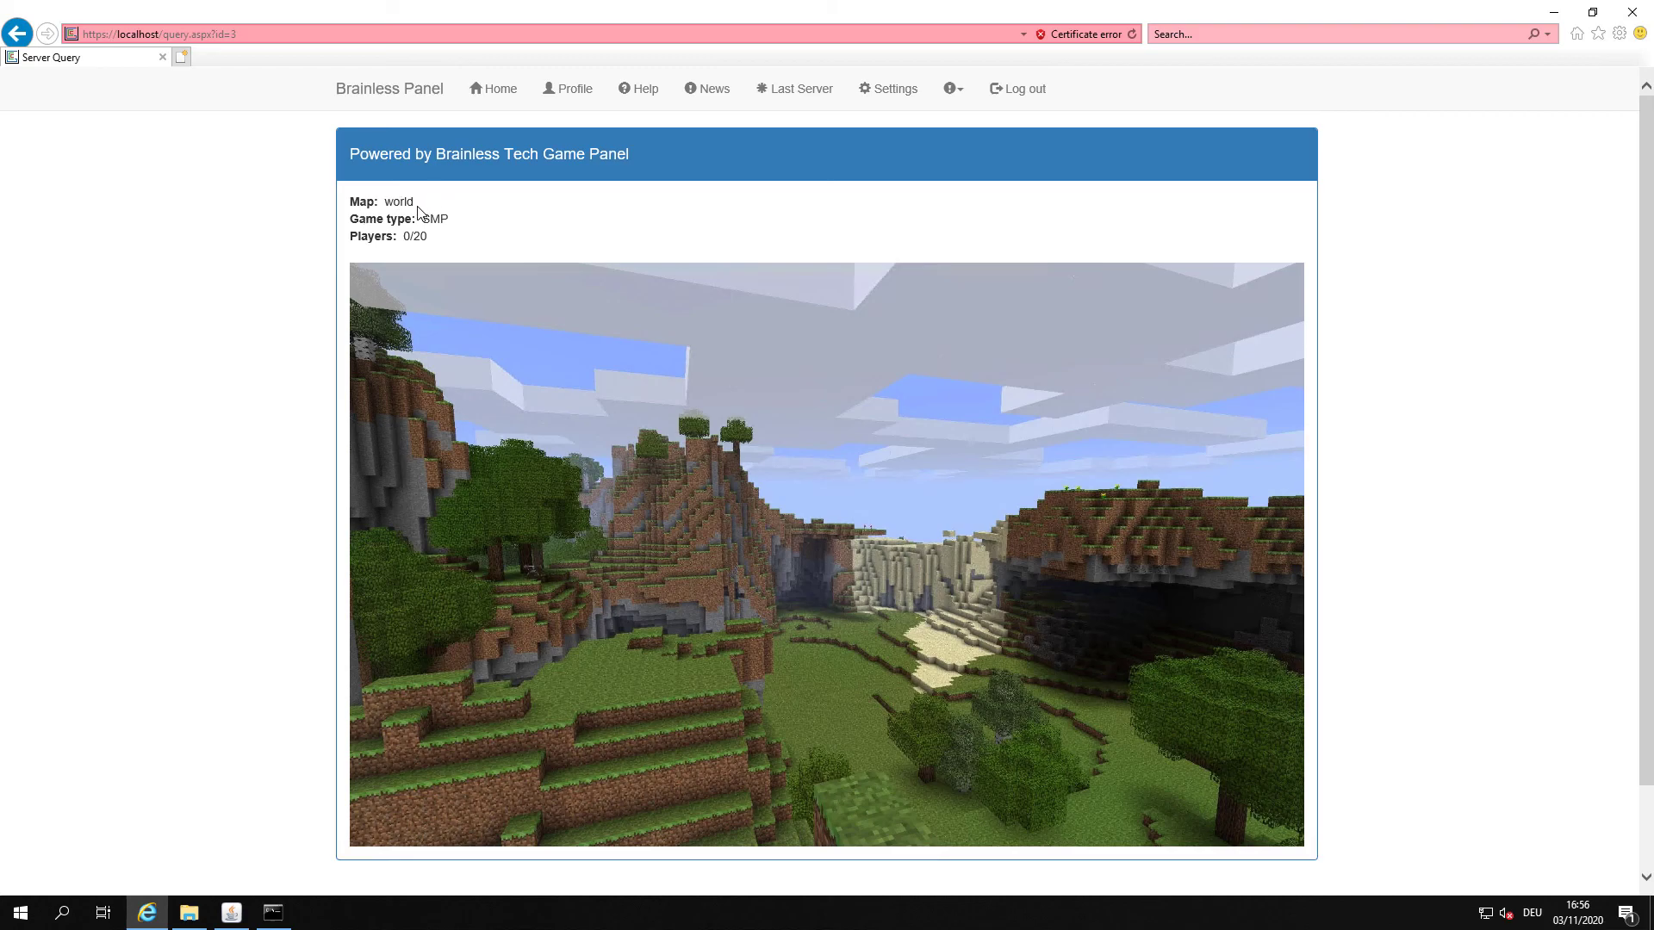
pyautogui.moveTo(390, 207); pyautogui.dragTo(344, 208)
pyautogui.click(457, 219)
pyautogui.moveTo(458, 220); pyautogui.dragTo(345, 221)
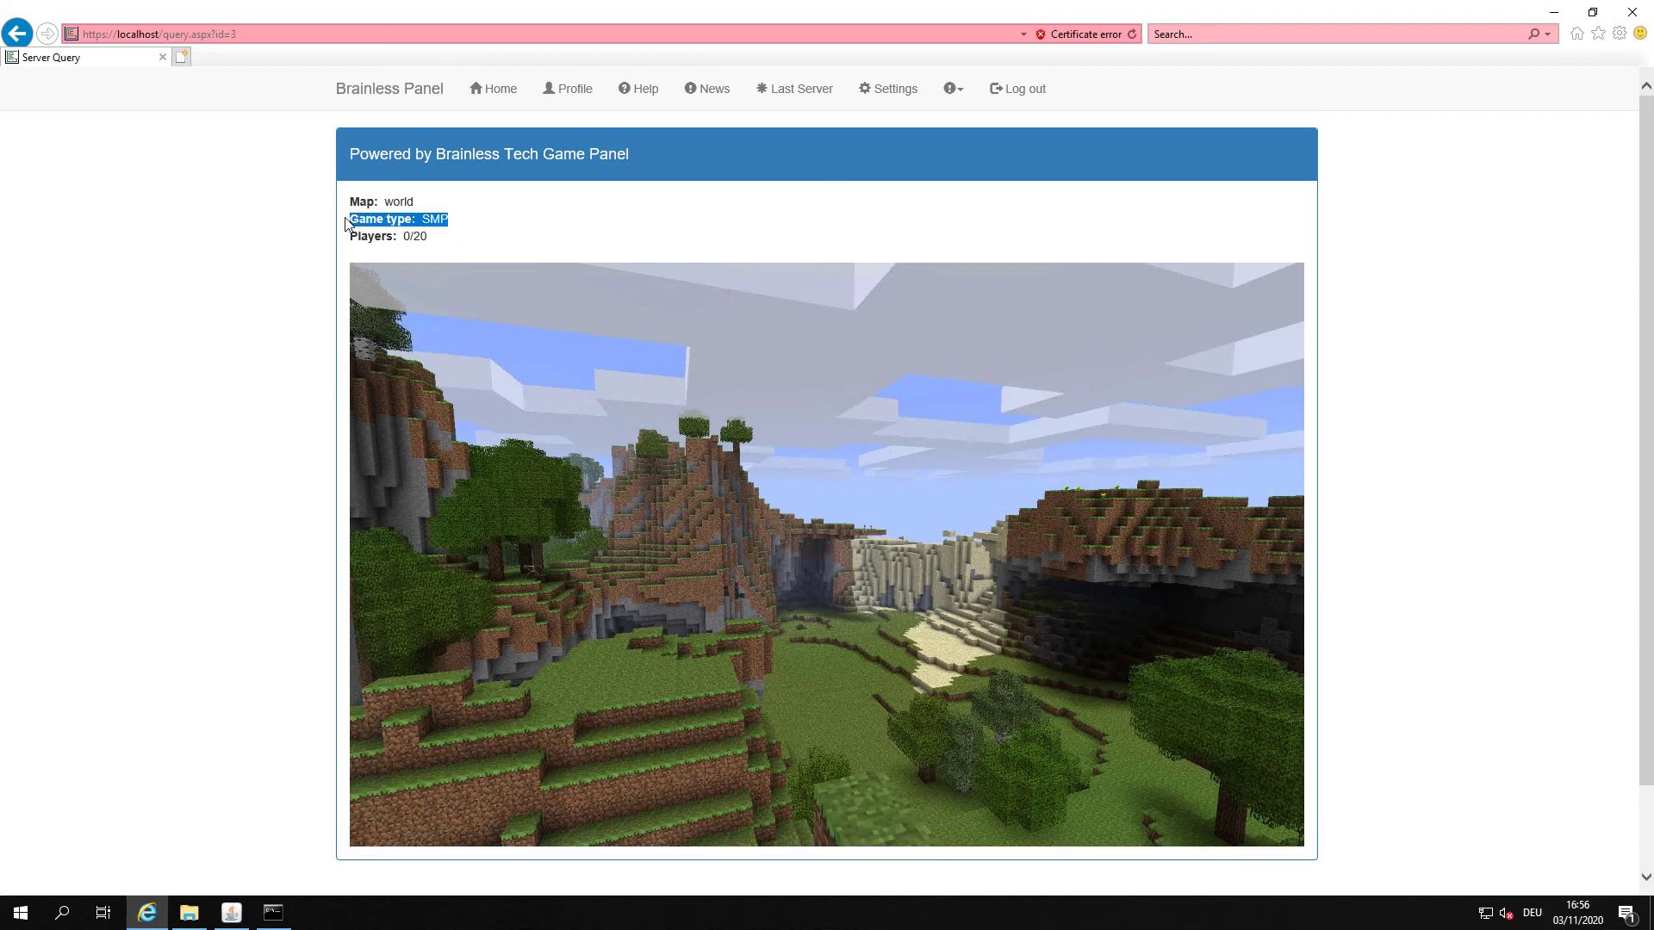
pyautogui.click(423, 236)
pyautogui.moveTo(423, 236); pyautogui.dragTo(693, 418)
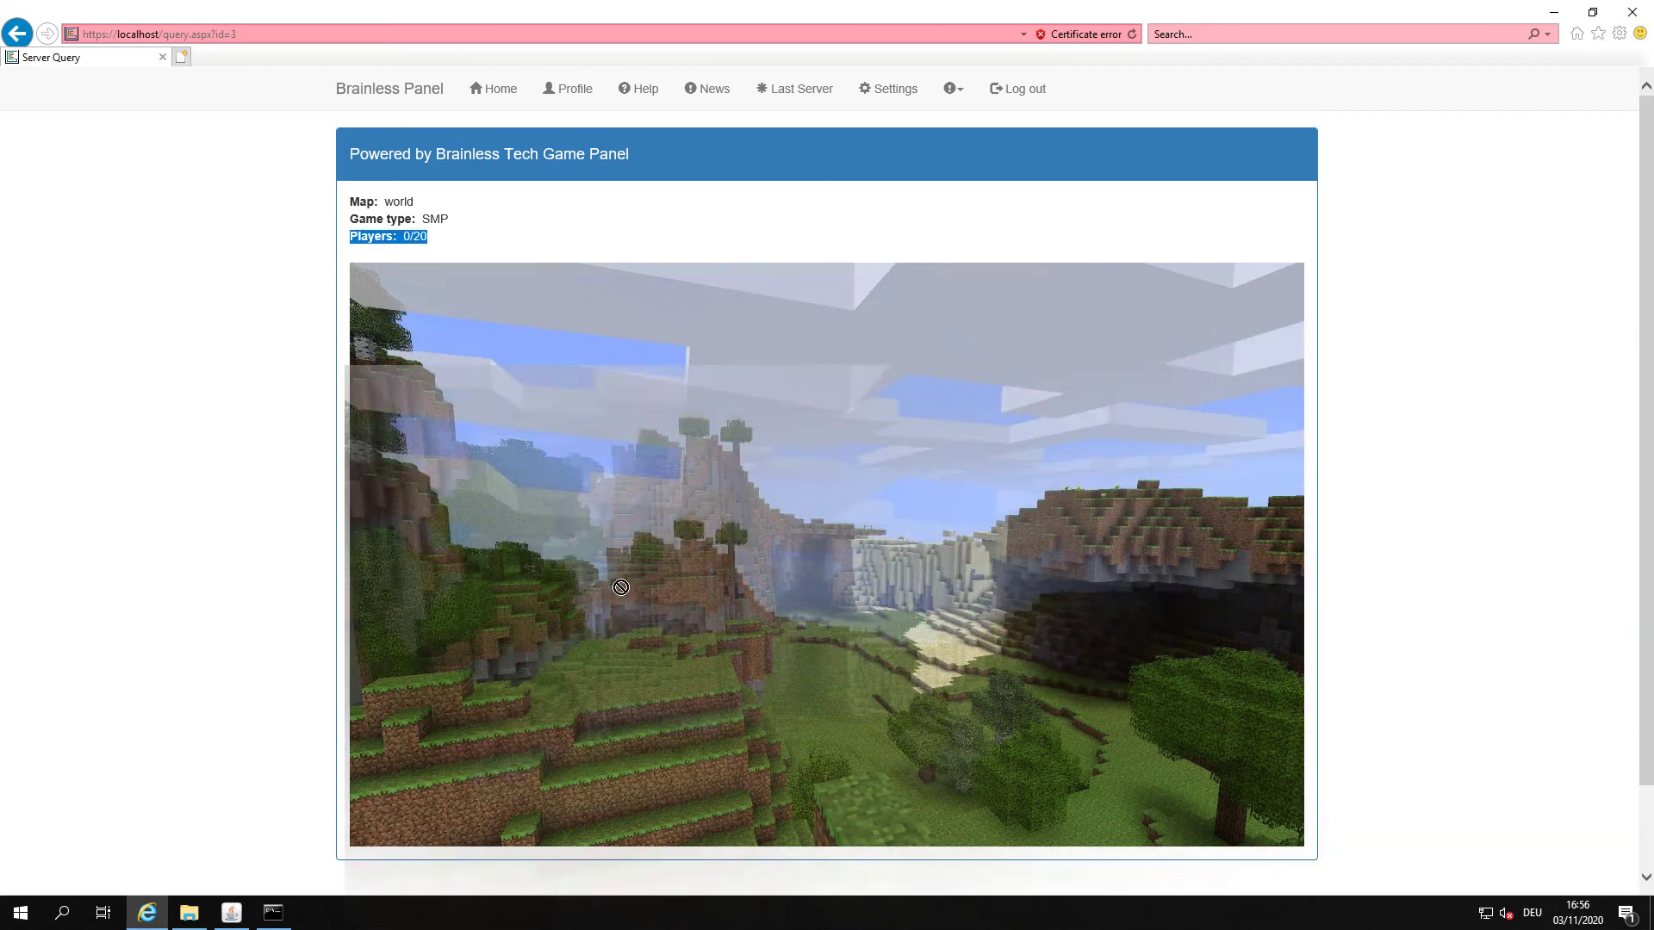